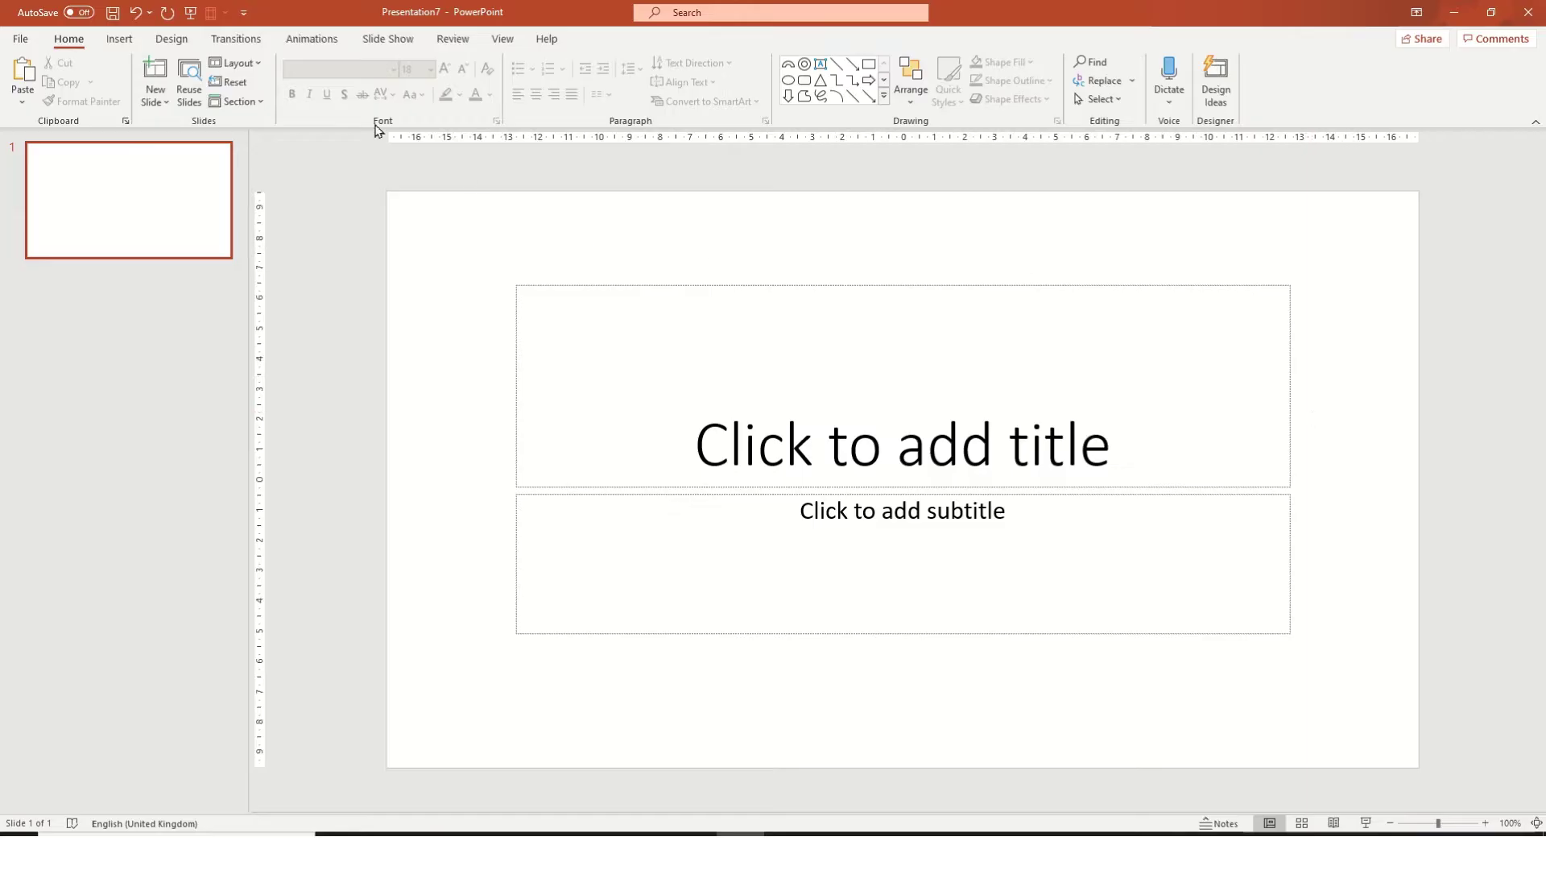
# Make the slide layout blank and draw a 9.53 cm circle.
pyautogui.click(236, 63)
pyautogui.click(246, 310)
pyautogui.click(788, 81)
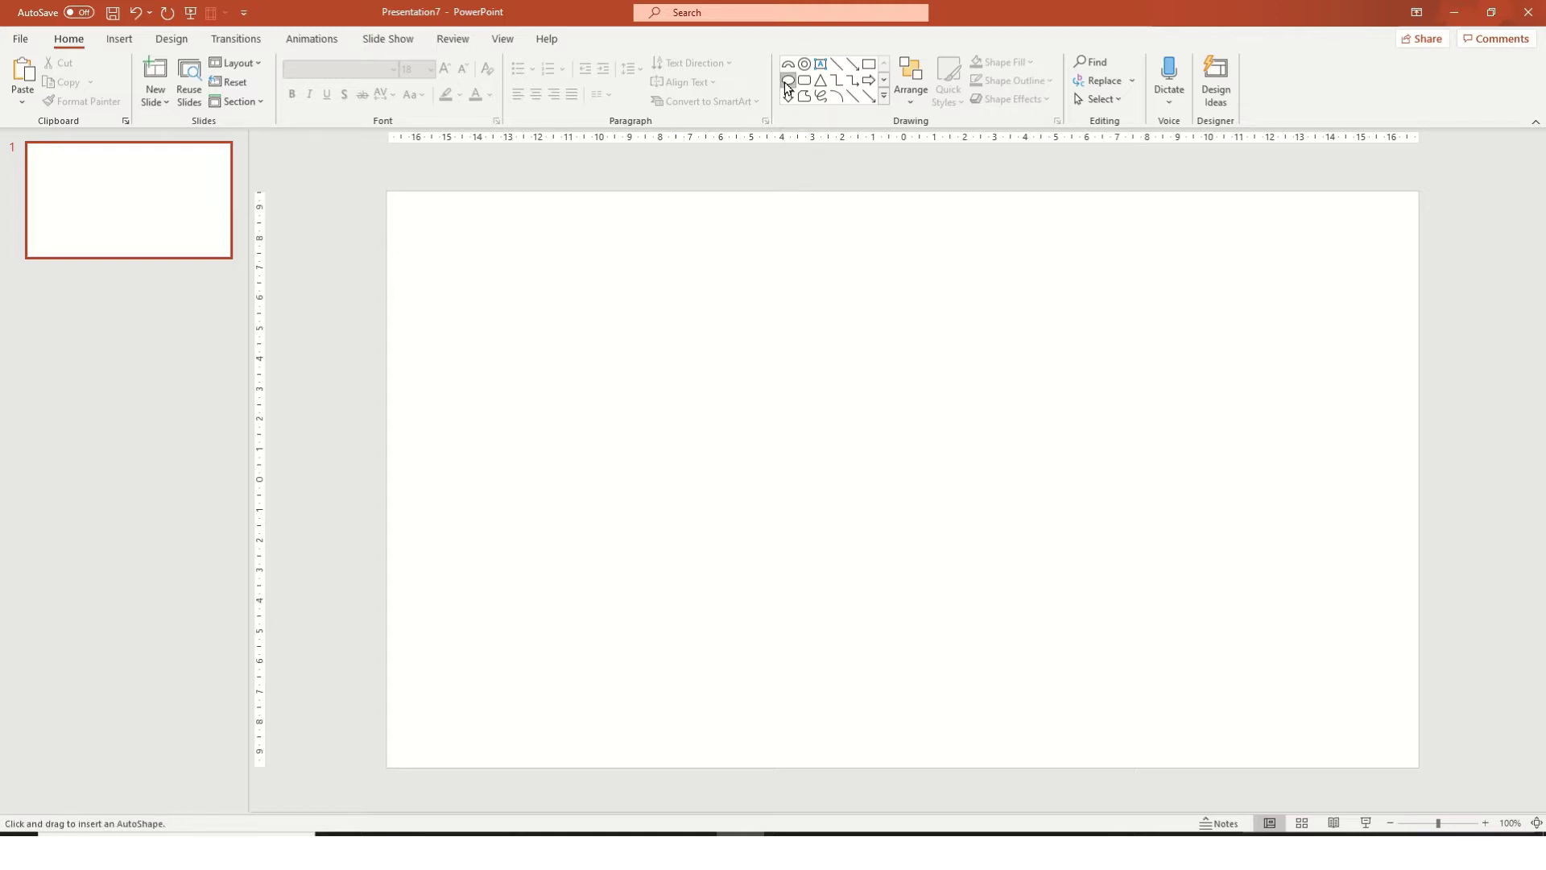
pyautogui.click(762, 372)
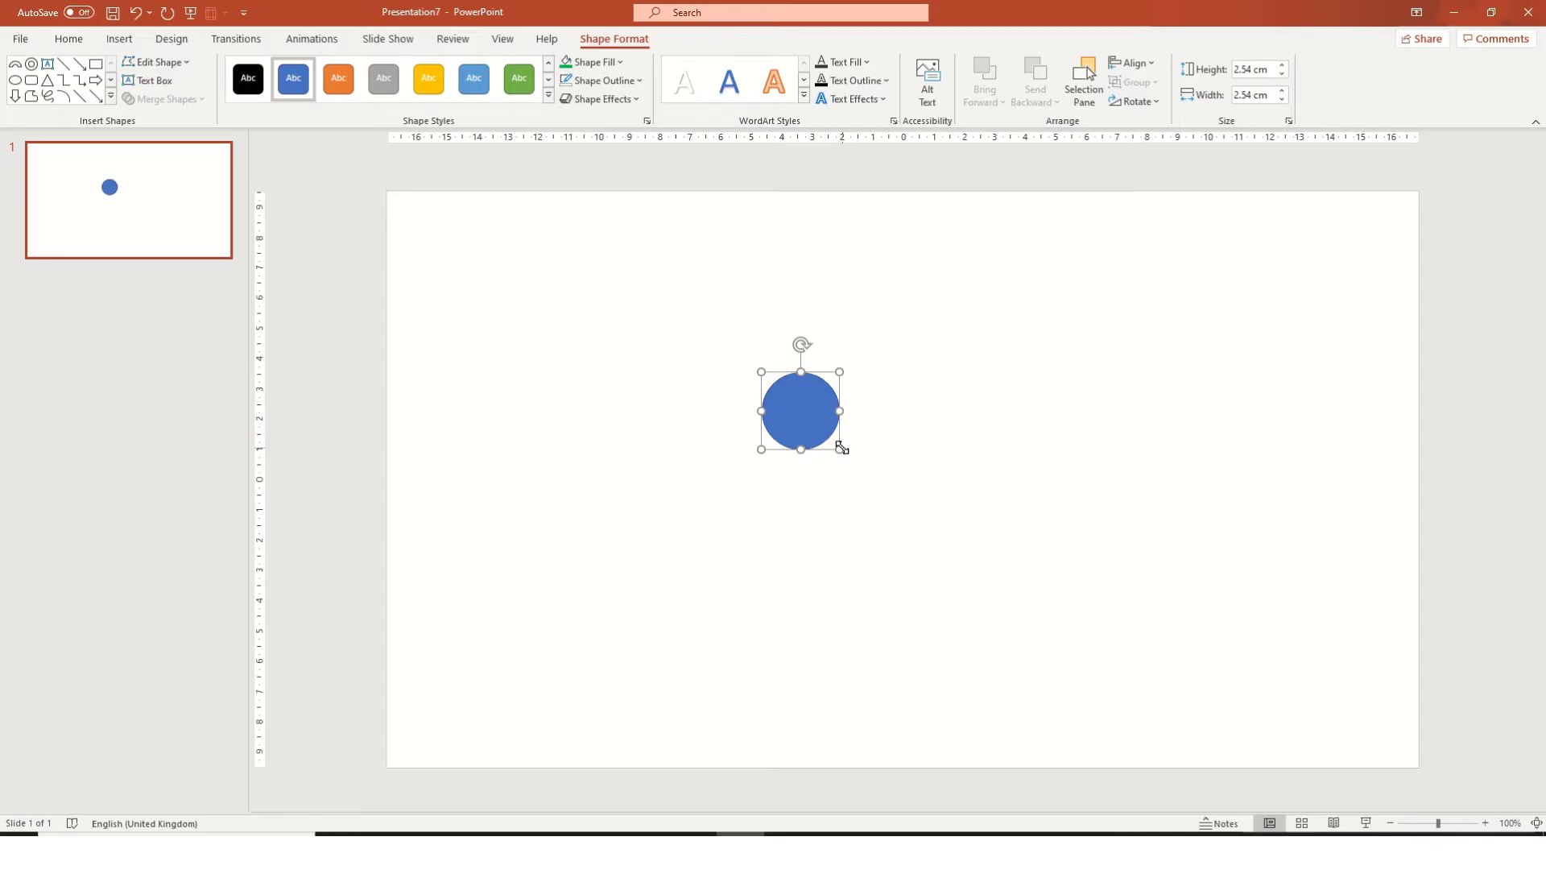
pyautogui.moveTo(840, 449); pyautogui.dragTo(1052, 607)
pyautogui.moveTo(969, 573); pyautogui.dragTo(965, 567)
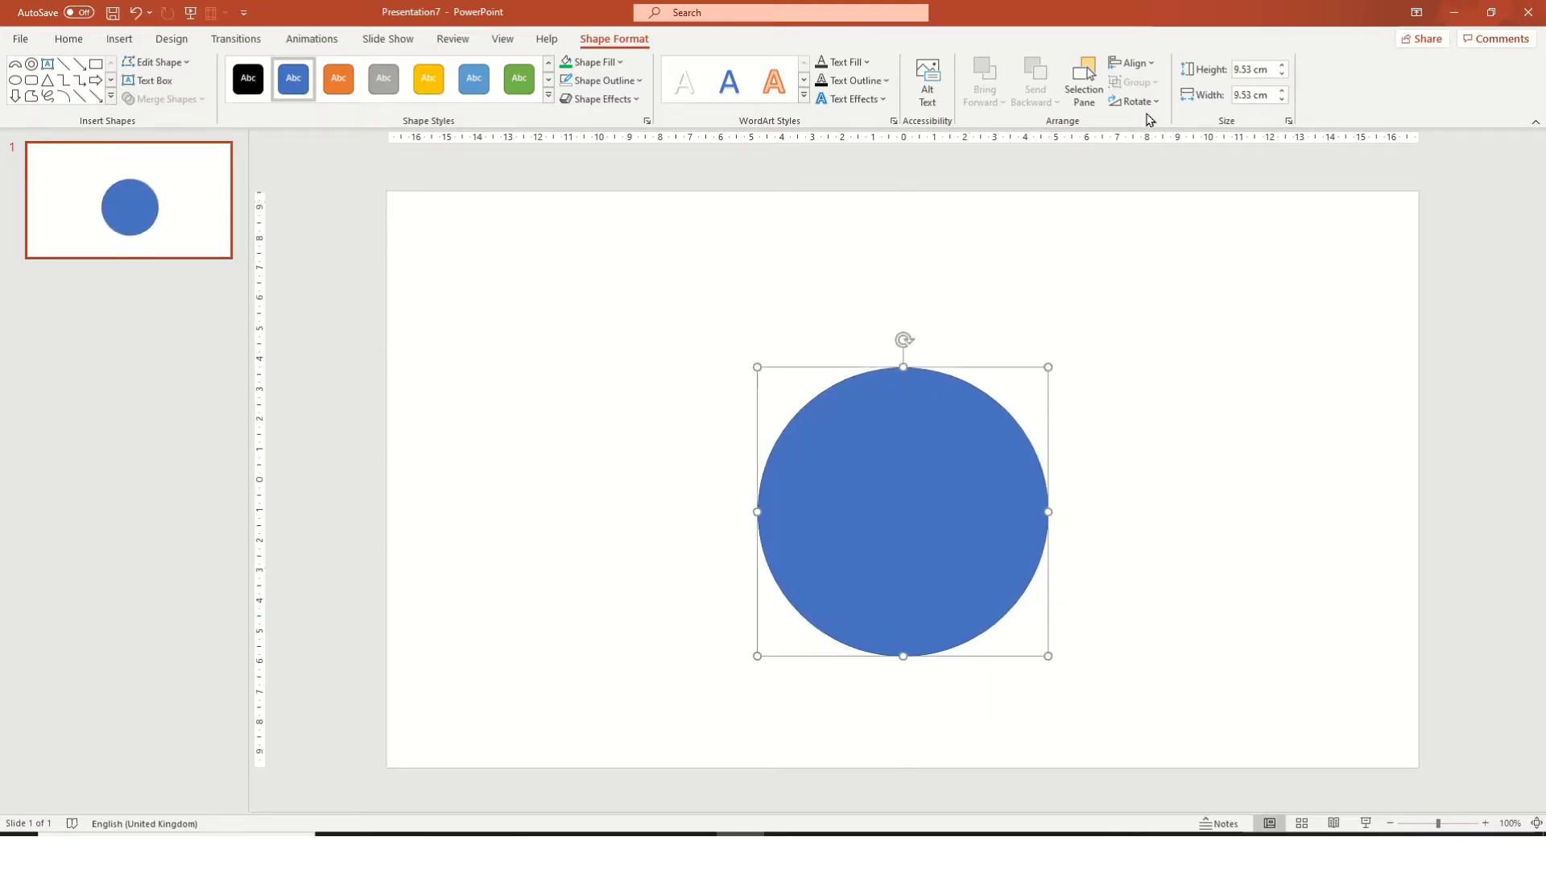
# Centre the circle vertically and horizontally on the slide.
pyautogui.click(1137, 63)
pyautogui.click(1225, 176)
pyautogui.click(1148, 66)
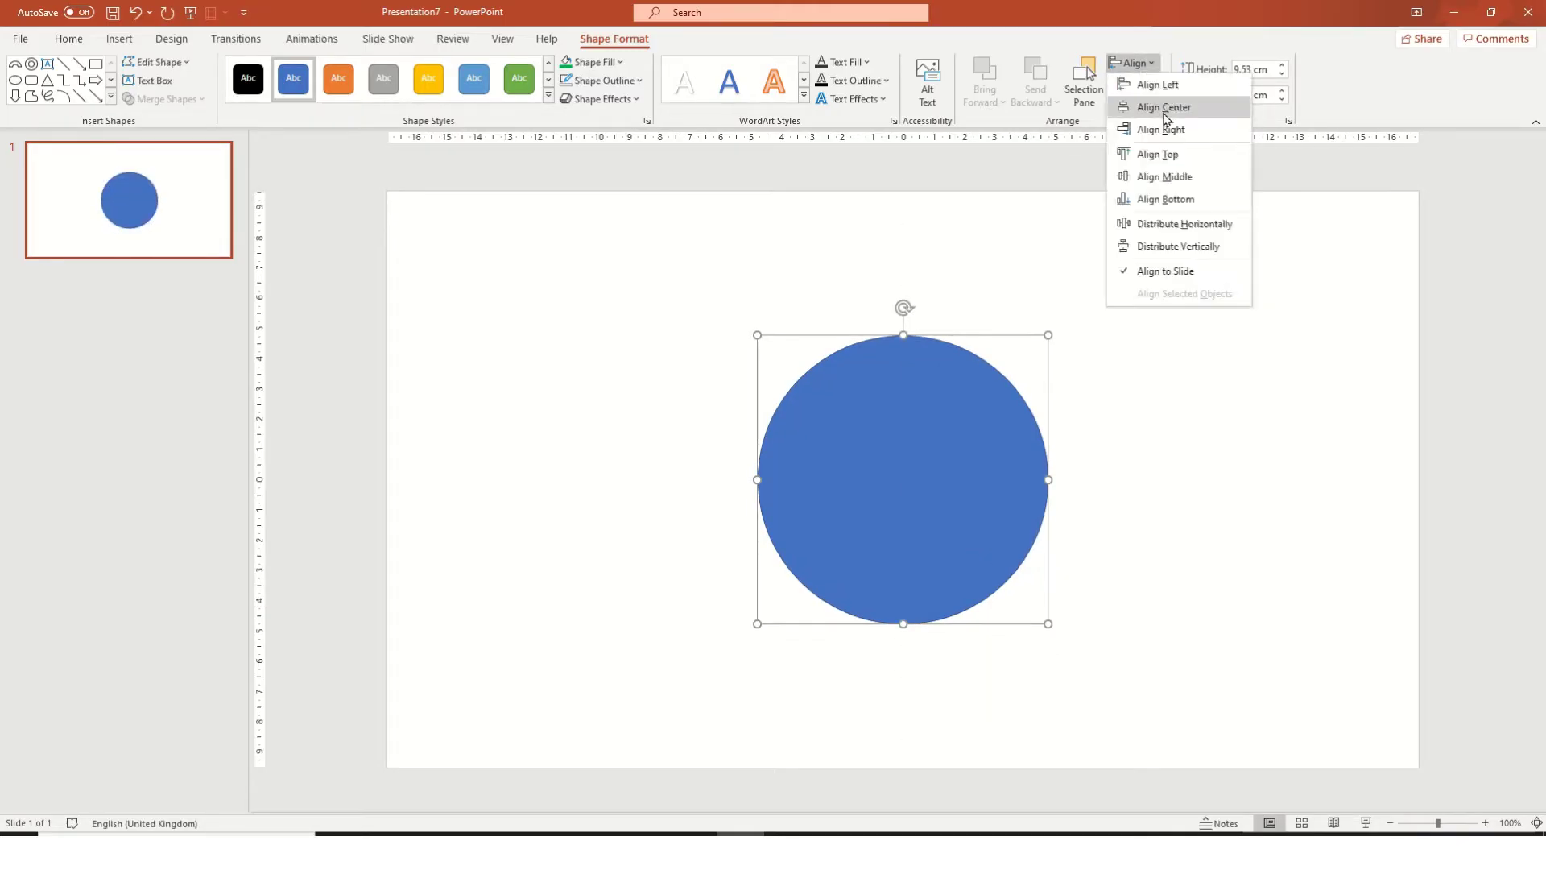
pyautogui.click(1168, 110)
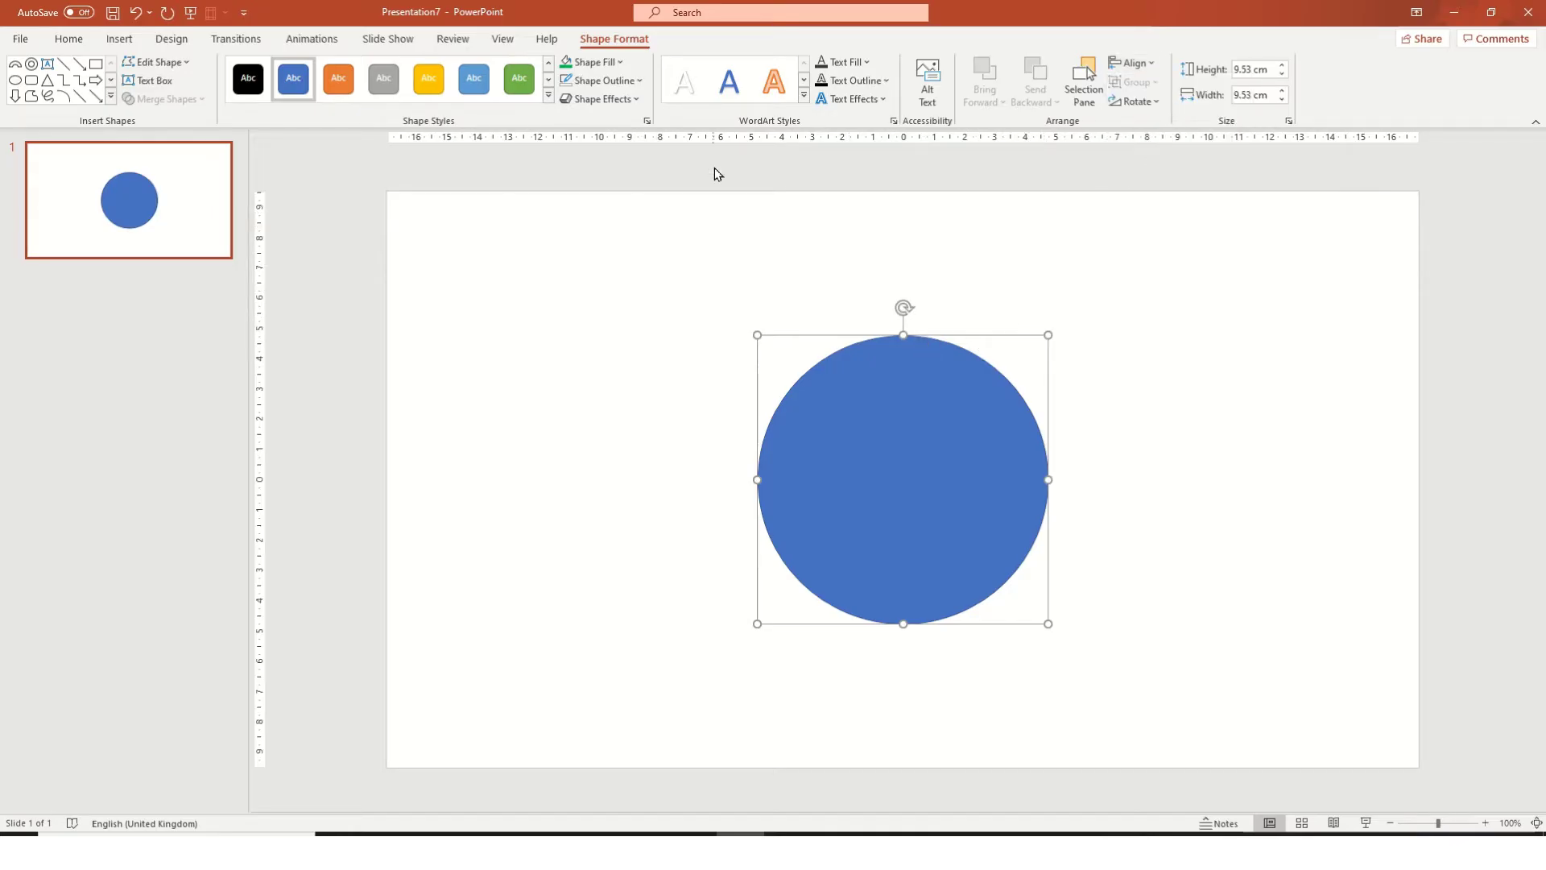
# Fill the circle black, remove its outline, and enlarge it to 13.55 cm.
pyautogui.click(605, 70)
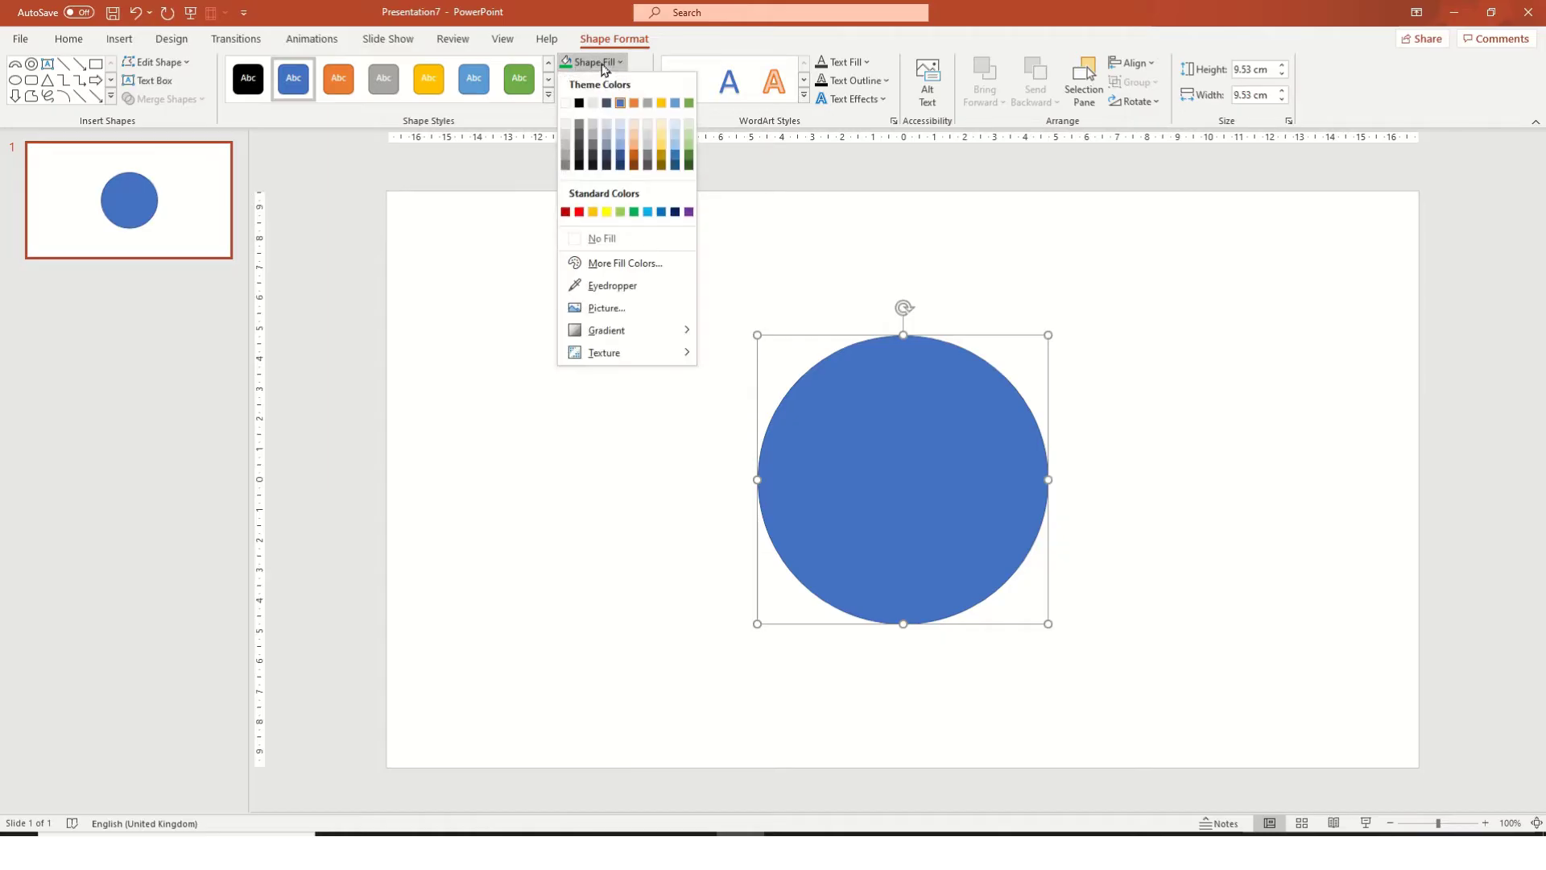
pyautogui.click(579, 104)
pyautogui.click(595, 80)
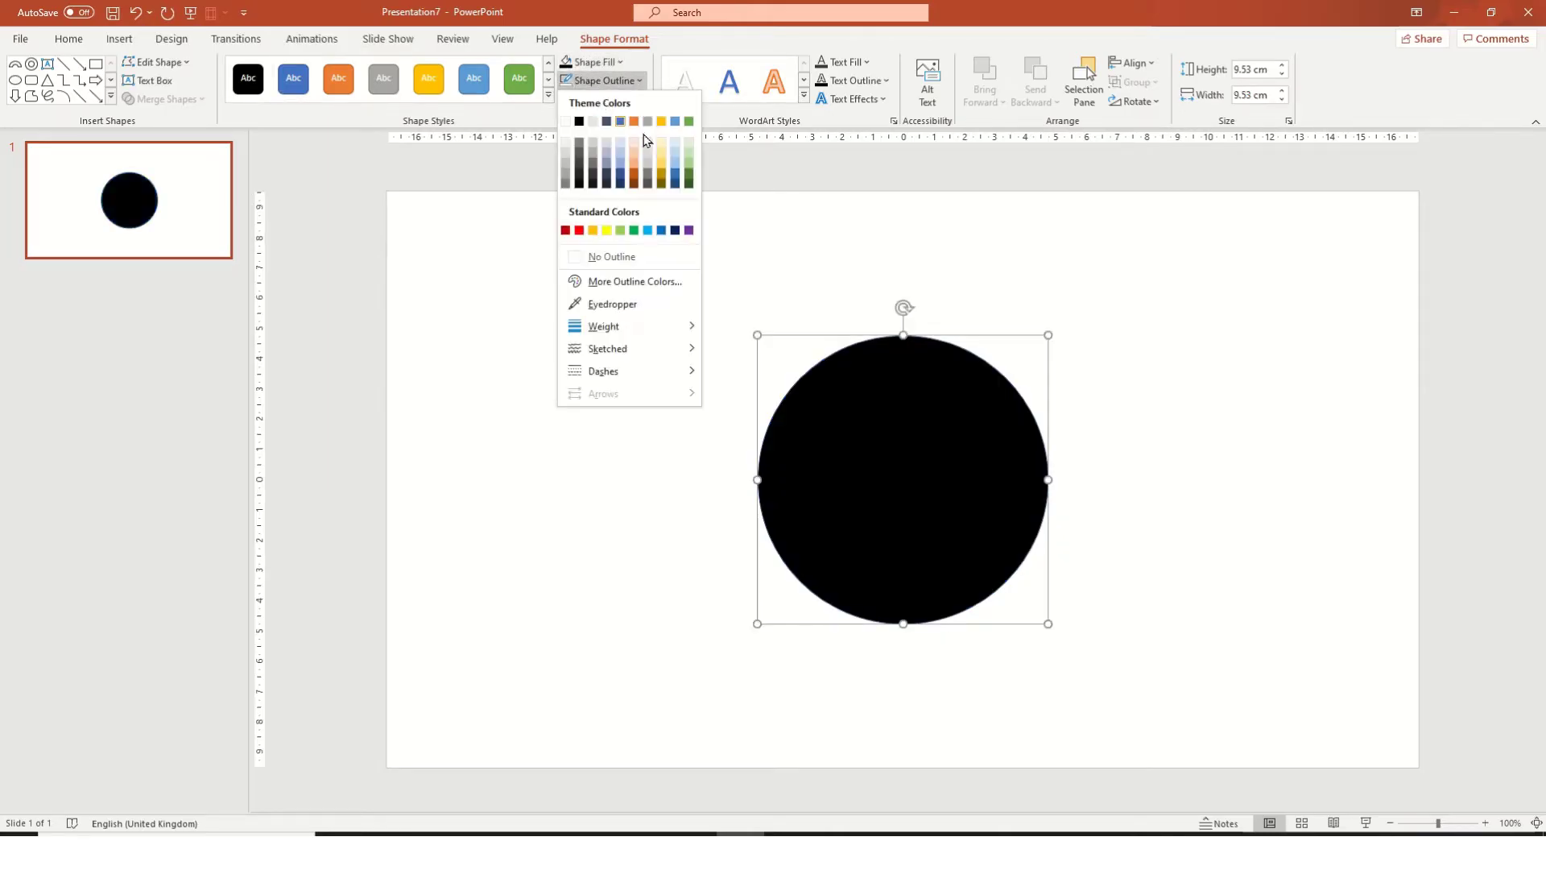
pyautogui.click(656, 259)
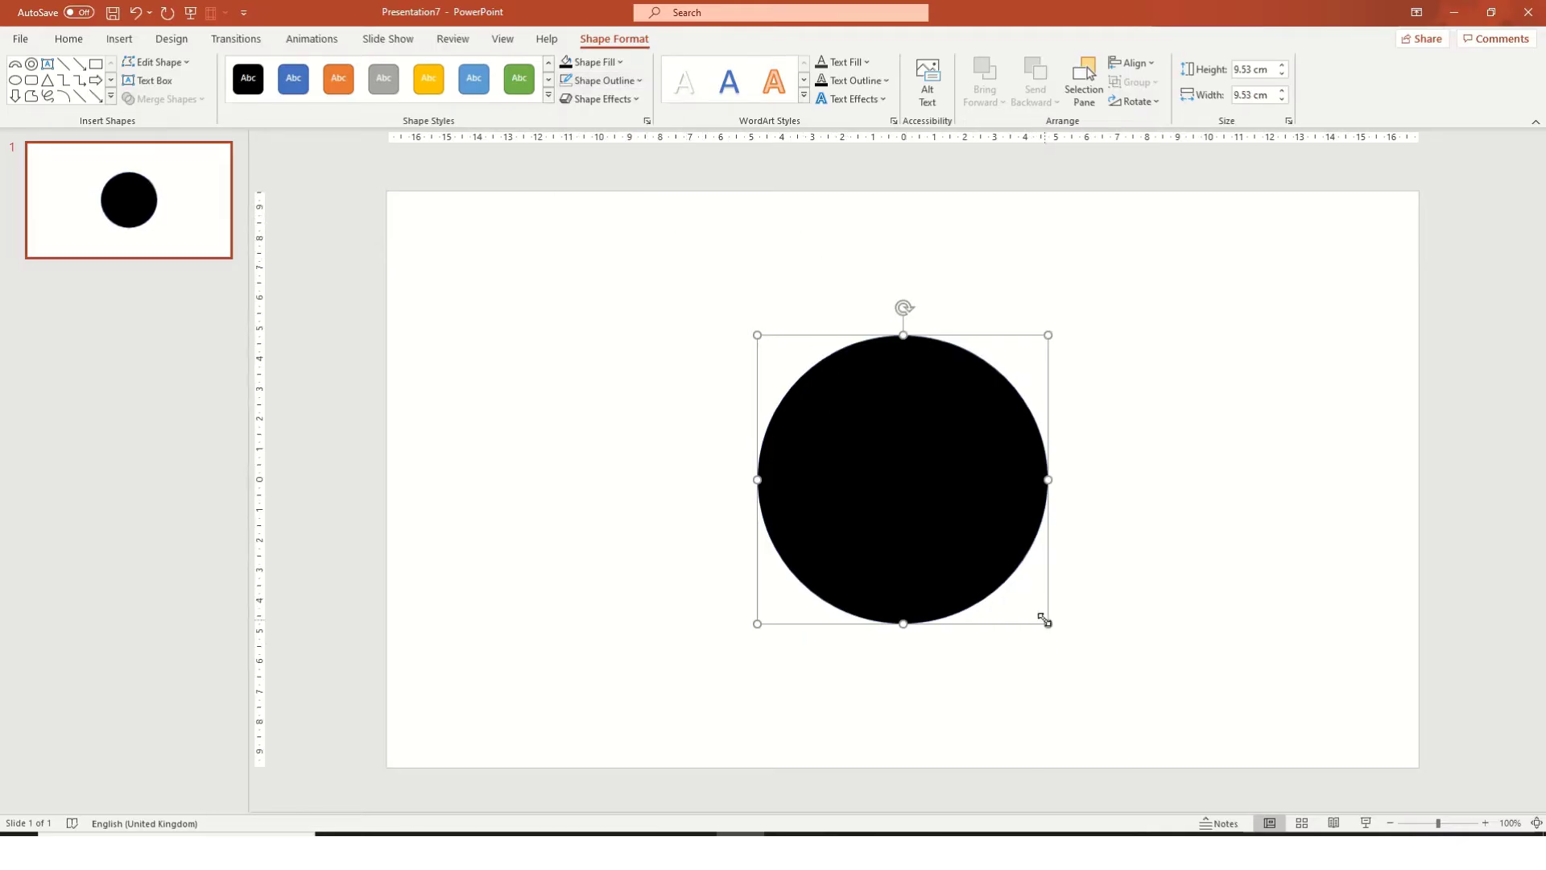
pyautogui.moveTo(1044, 618); pyautogui.dragTo(1107, 681)
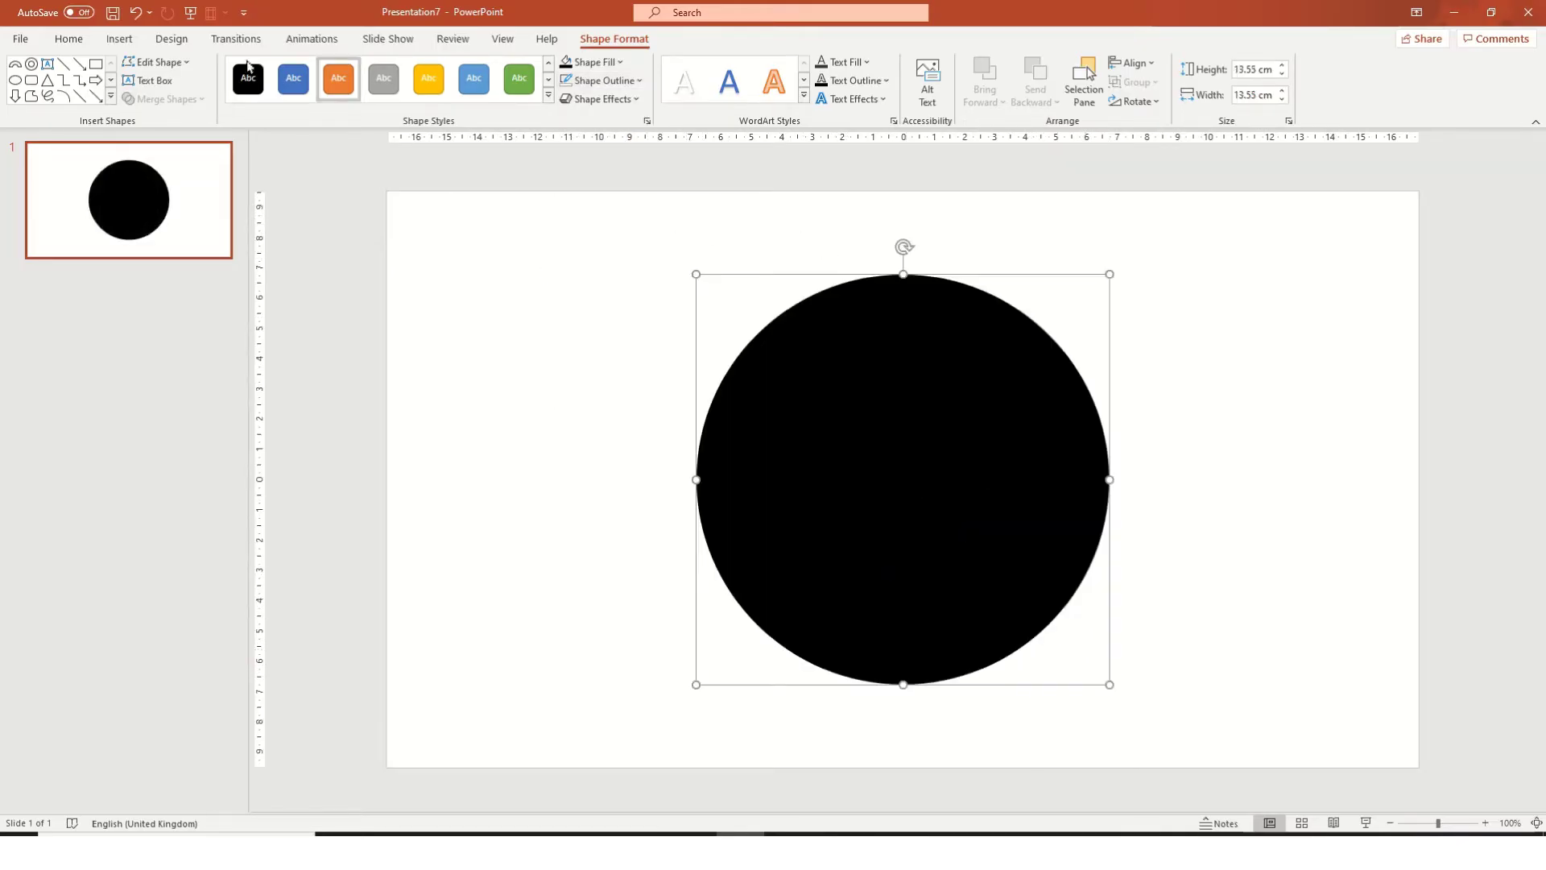
# Set the circle's fill transparency to 50% so it looks grey.
pyautogui.click(187, 42)
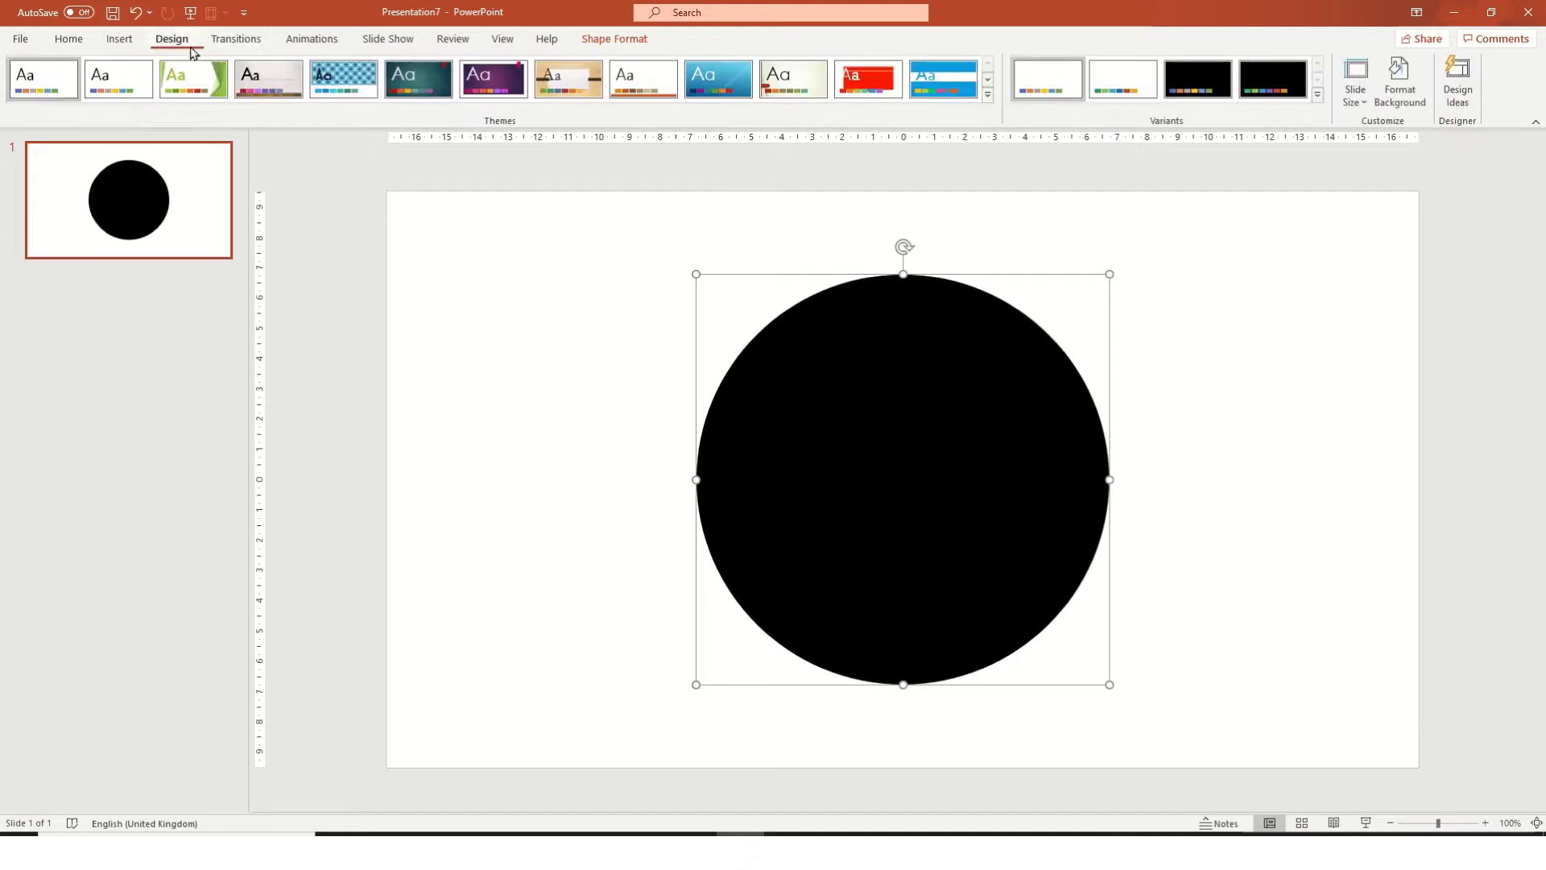
pyautogui.click(1391, 87)
pyautogui.click(907, 414)
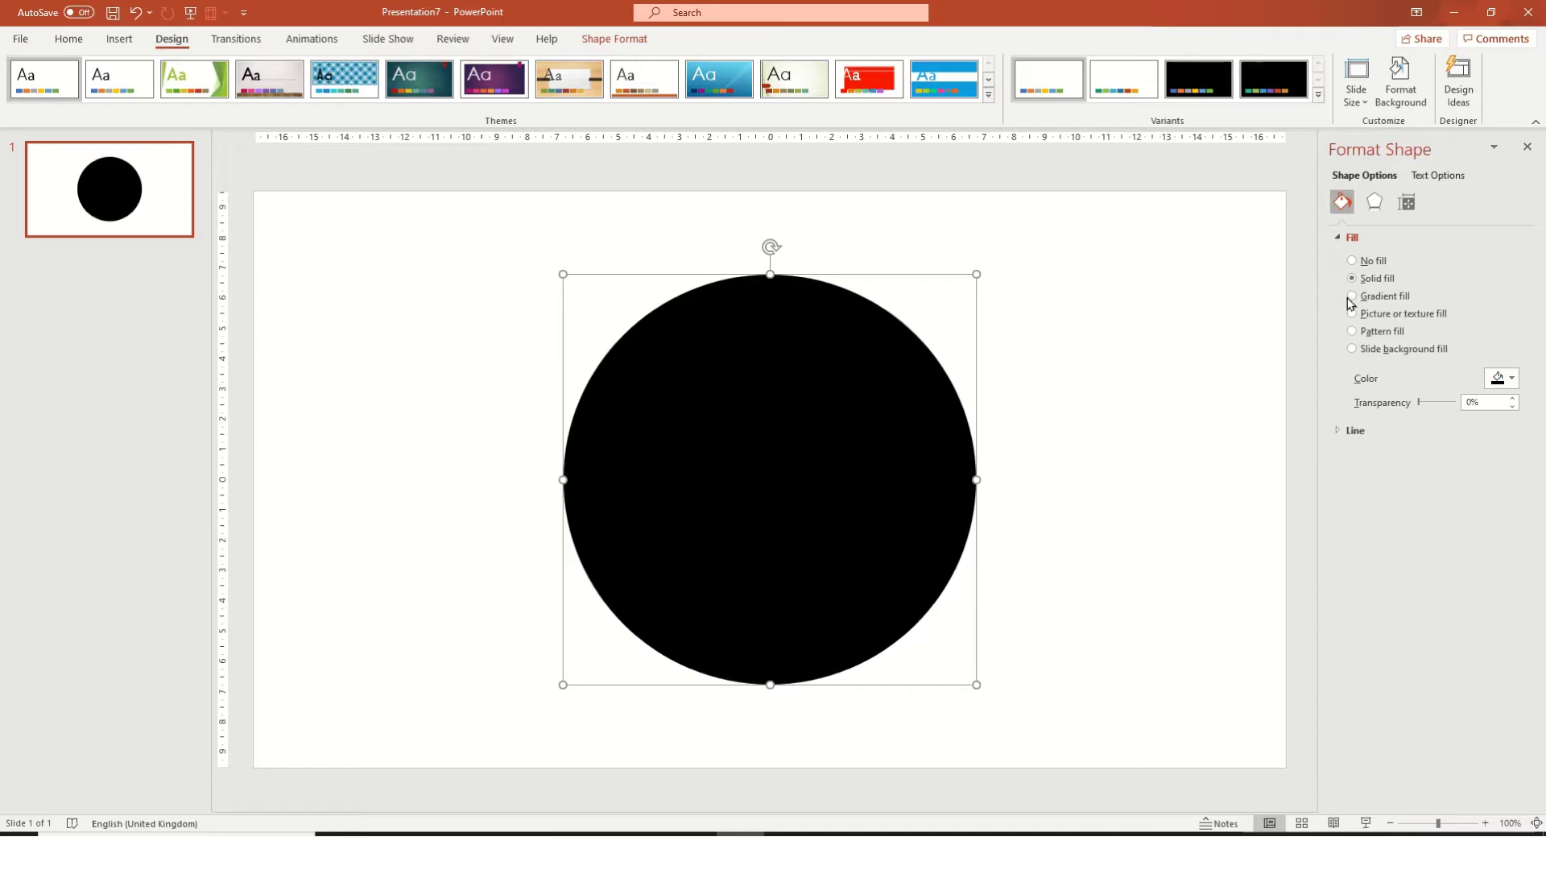
pyautogui.click(1474, 399)
pyautogui.write('50')
pyautogui.press('Return')
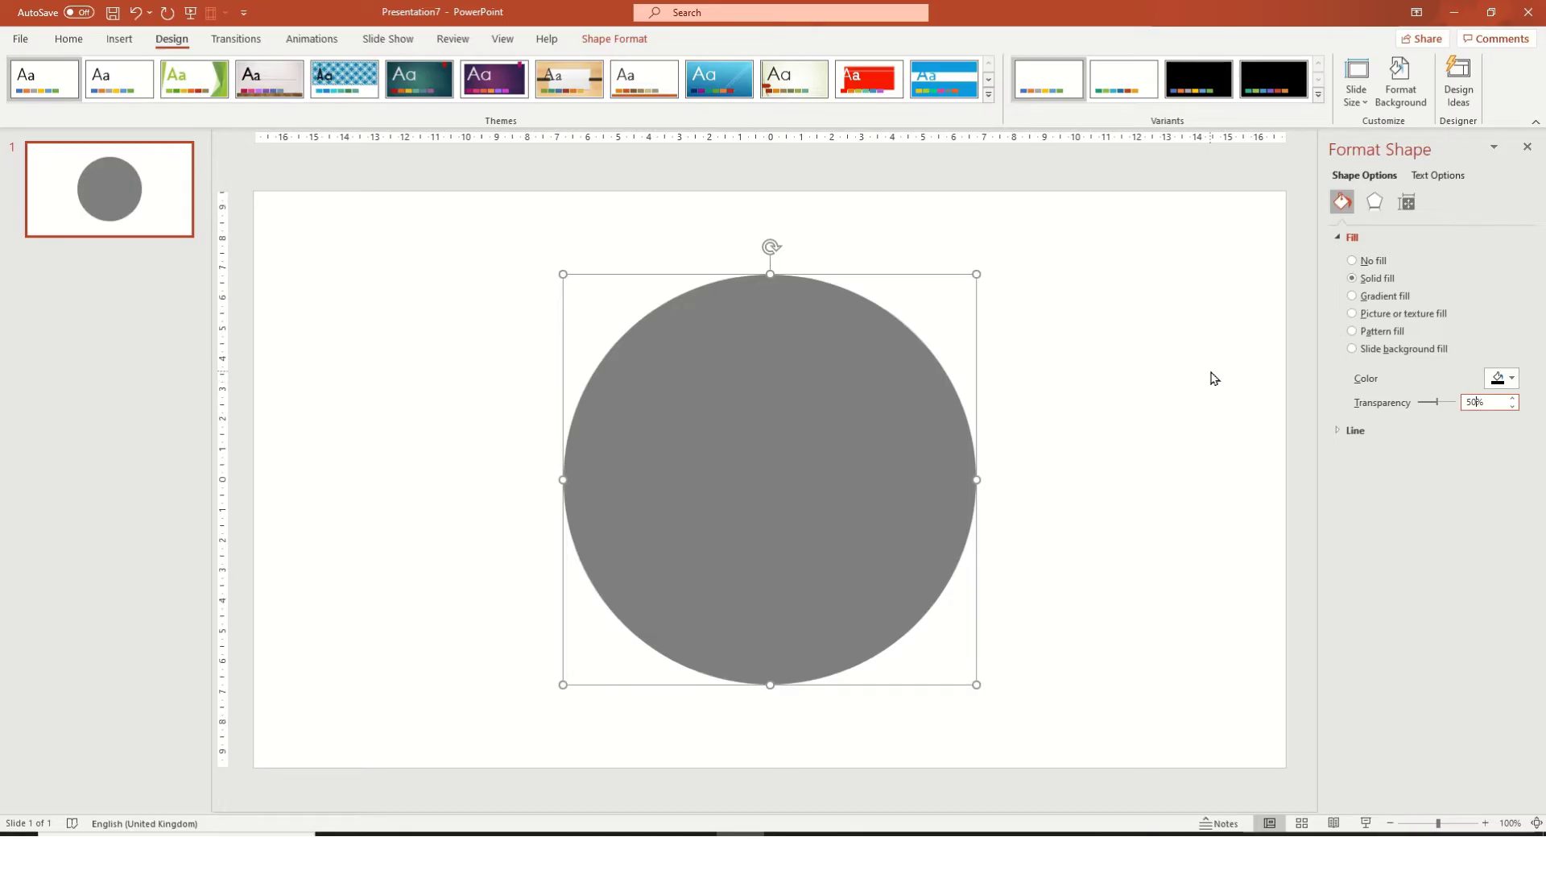
pyautogui.click(1529, 149)
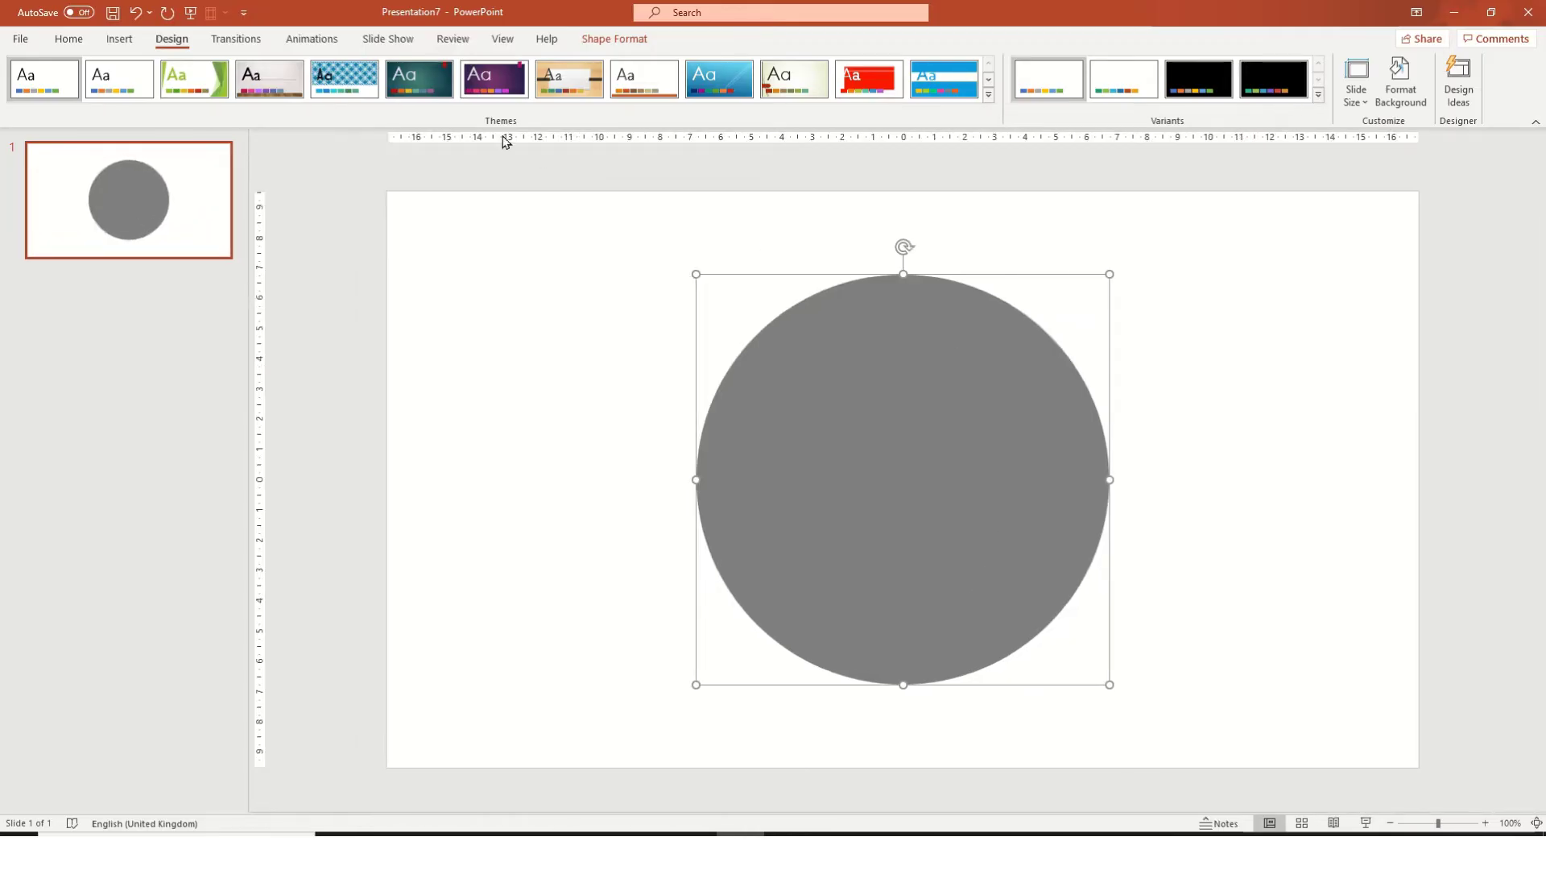
# Draw a 13.71 cm donut centred over the grey circle and fill it green.
pyautogui.click(71, 40)
pyautogui.click(804, 63)
pyautogui.moveTo(819, 437); pyautogui.dragTo(1008, 419)
pyautogui.click(1264, 532)
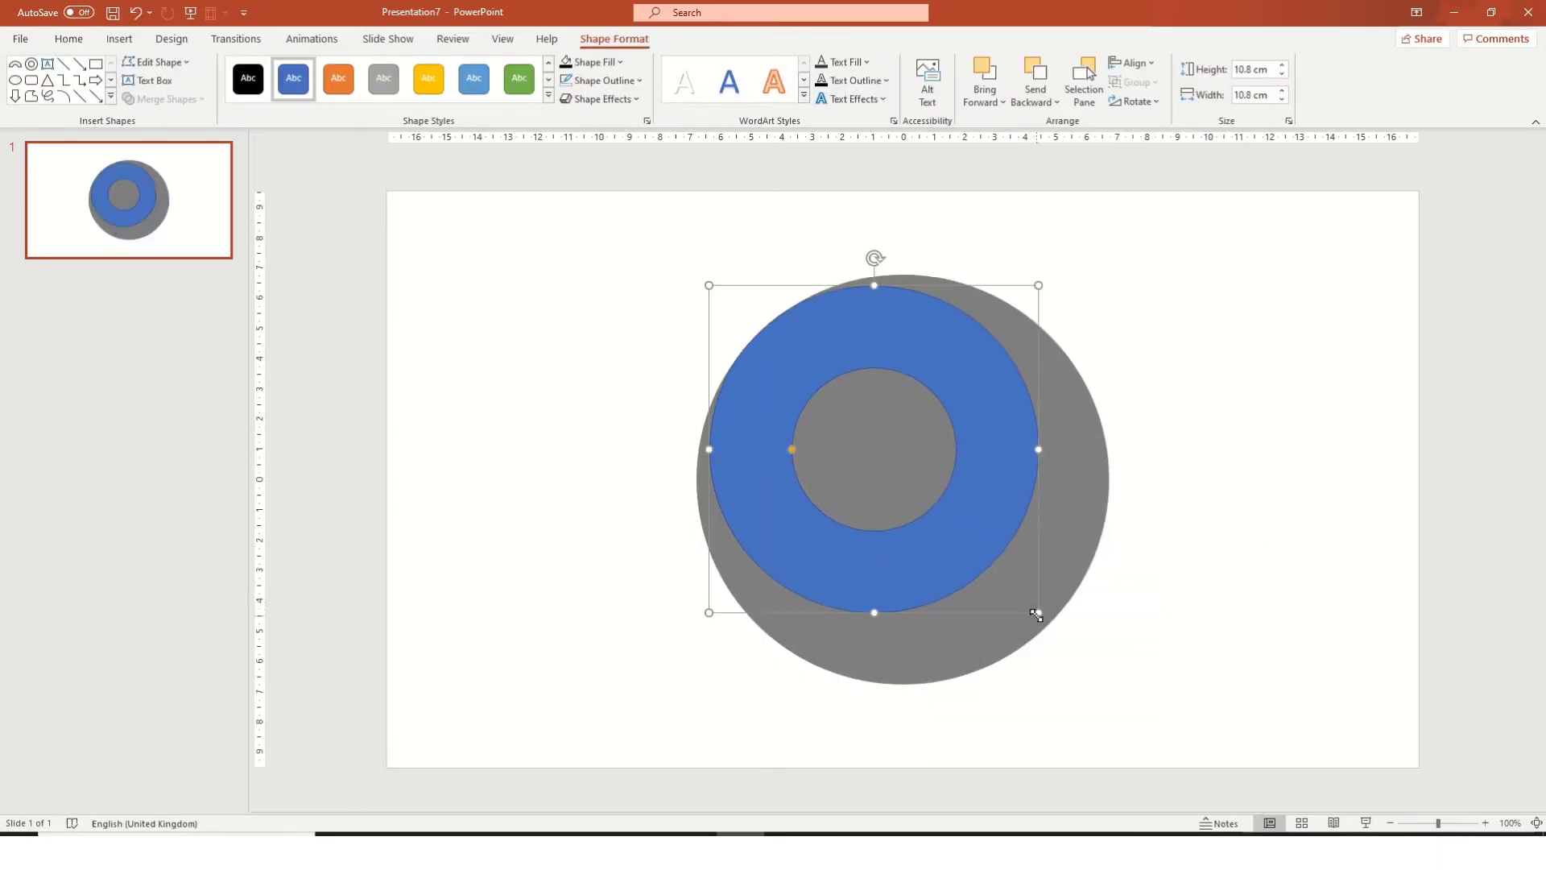
pyautogui.moveTo(1035, 614); pyautogui.dragTo(1109, 674)
pyautogui.moveTo(1022, 572); pyautogui.dragTo(1120, 575)
pyautogui.moveTo(1209, 691)
pyautogui.mouseDown()
pyautogui.moveTo(1174, 655)
pyautogui.moveTo(1203, 672)
pyautogui.mouseUp()
pyautogui.moveTo(1142, 587); pyautogui.dragTo(1045, 585)
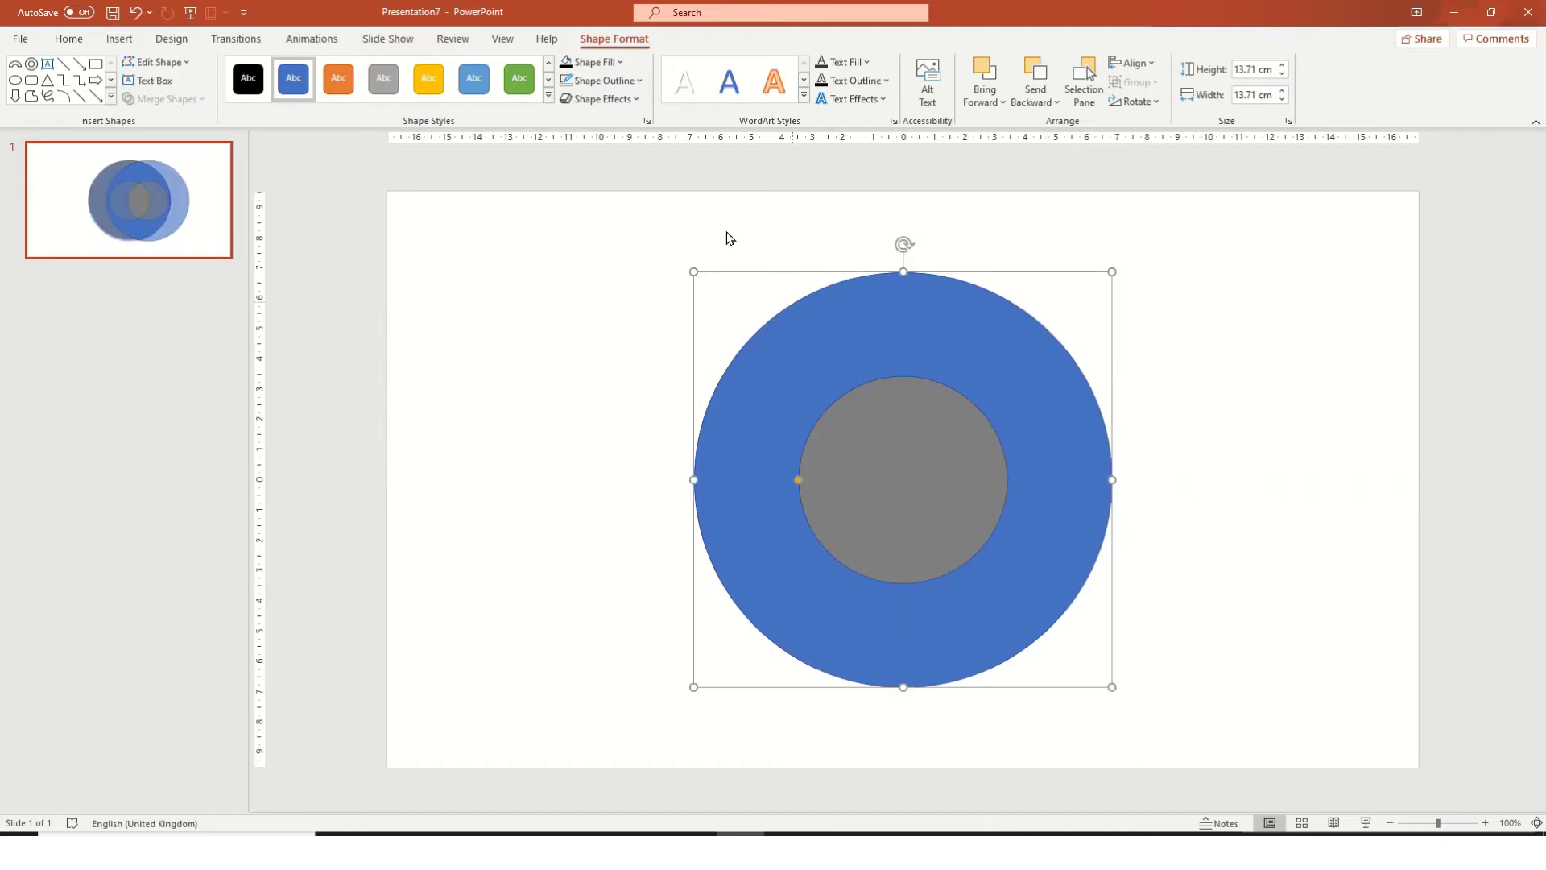
pyautogui.click(587, 63)
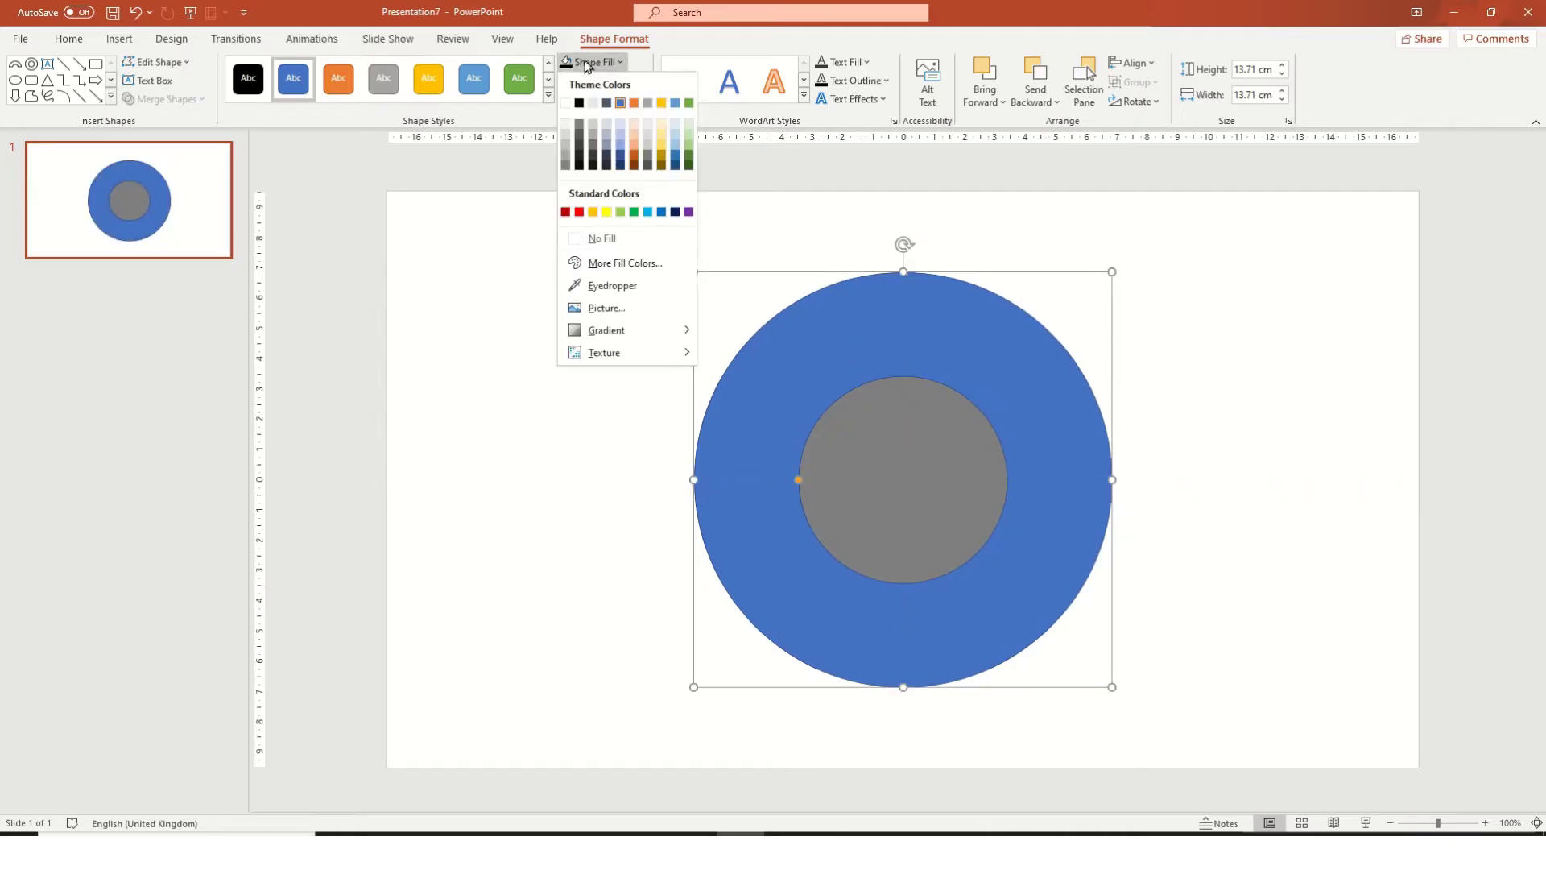
pyautogui.click(633, 212)
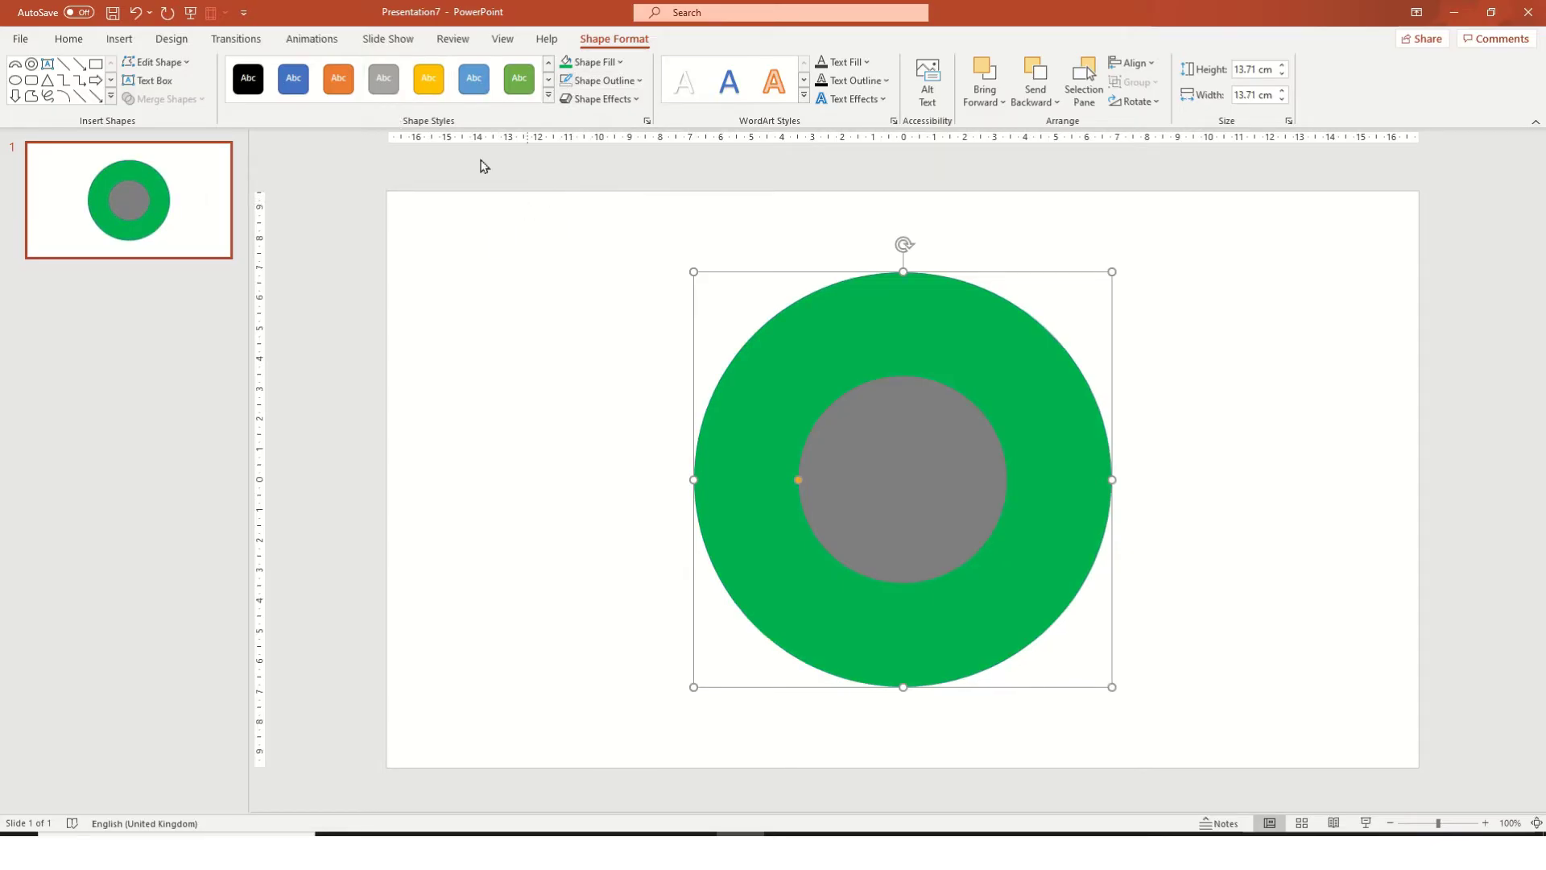
# Apply the Wheel exit animation to the green ring.
pyautogui.click(306, 40)
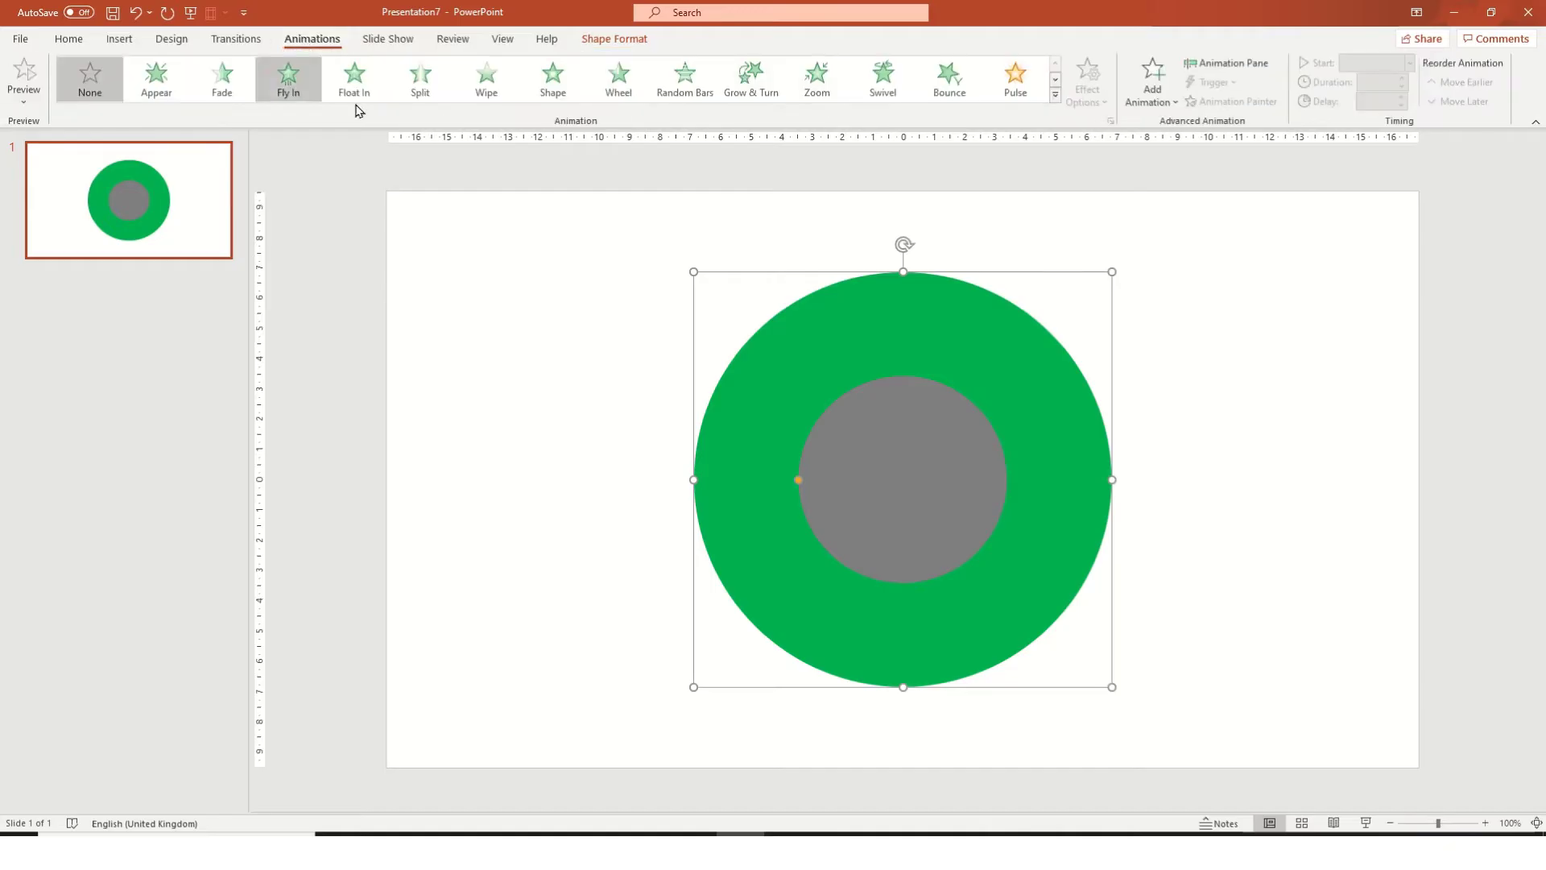
pyautogui.click(1054, 95)
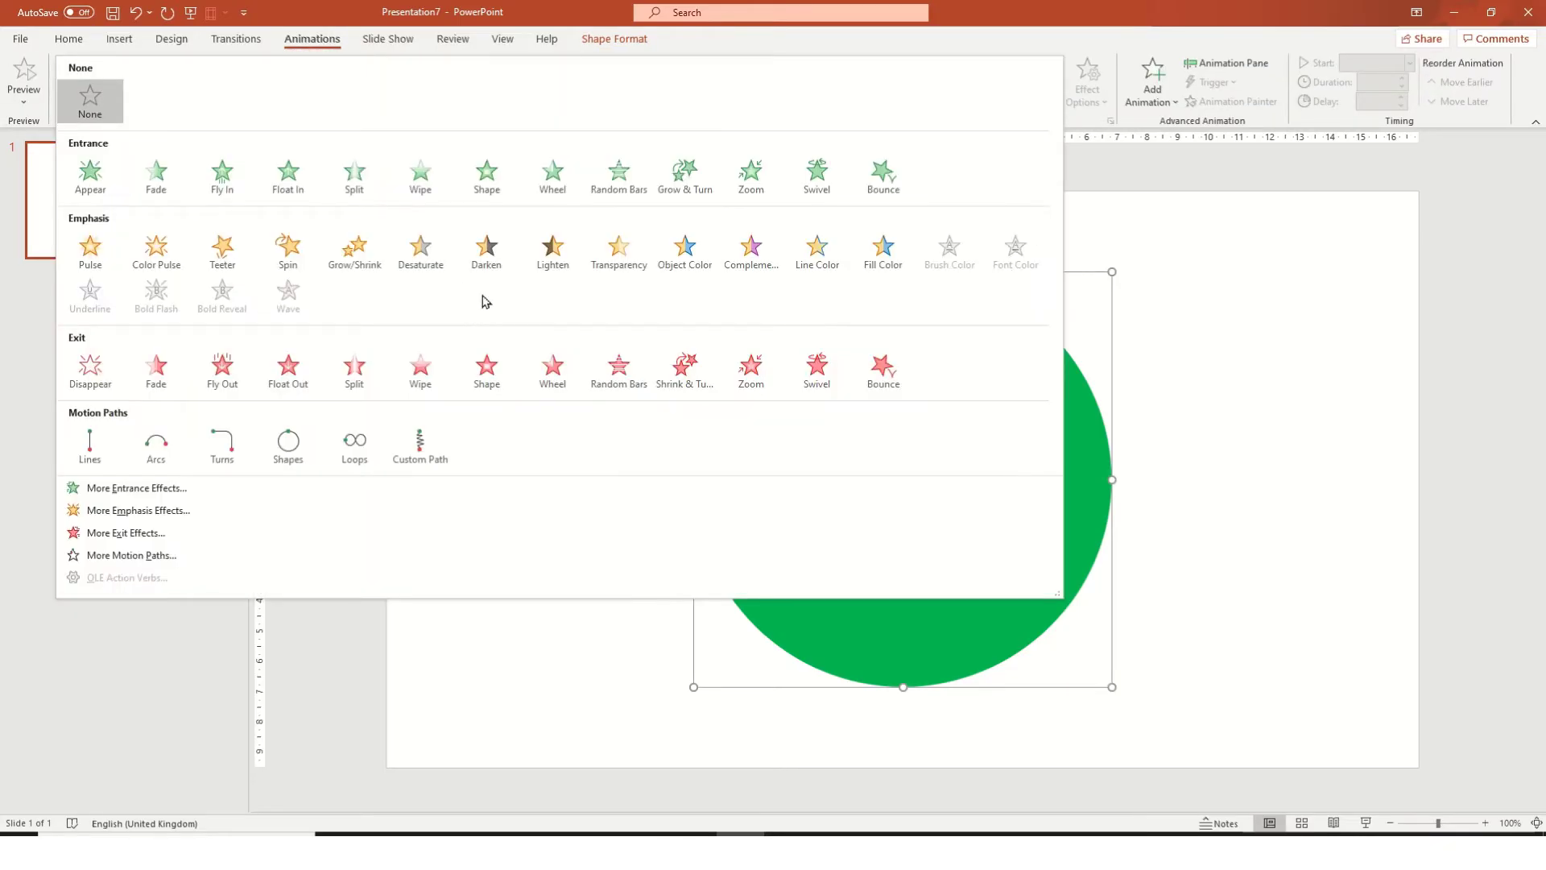
pyautogui.click(553, 372)
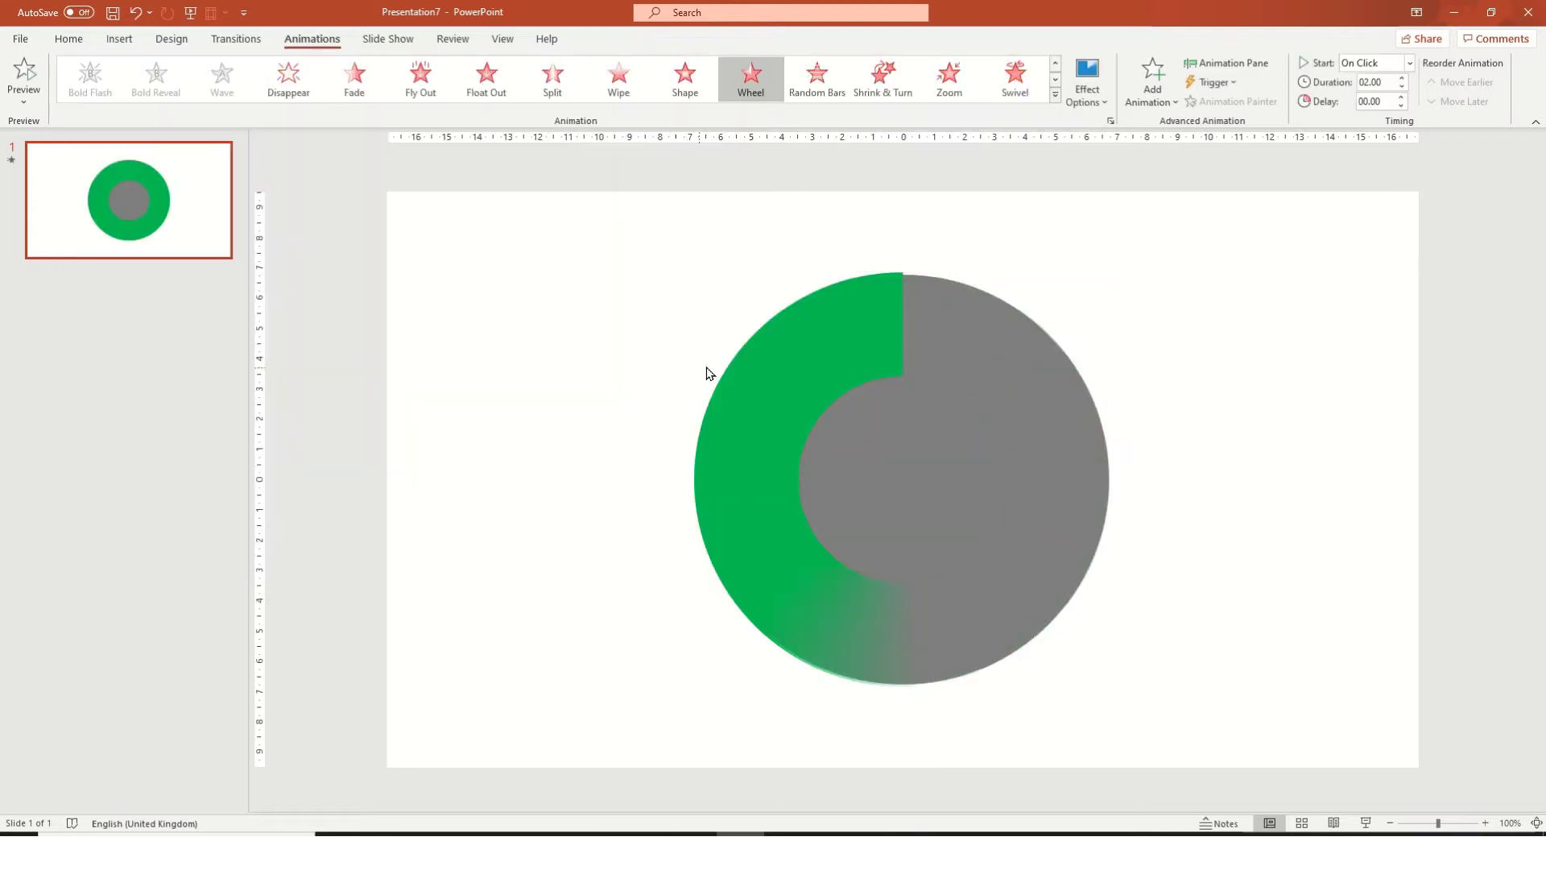
# Set the Wheel exit duration to 10.00 seconds and show the Animation Pane.
pyautogui.click(1375, 78)
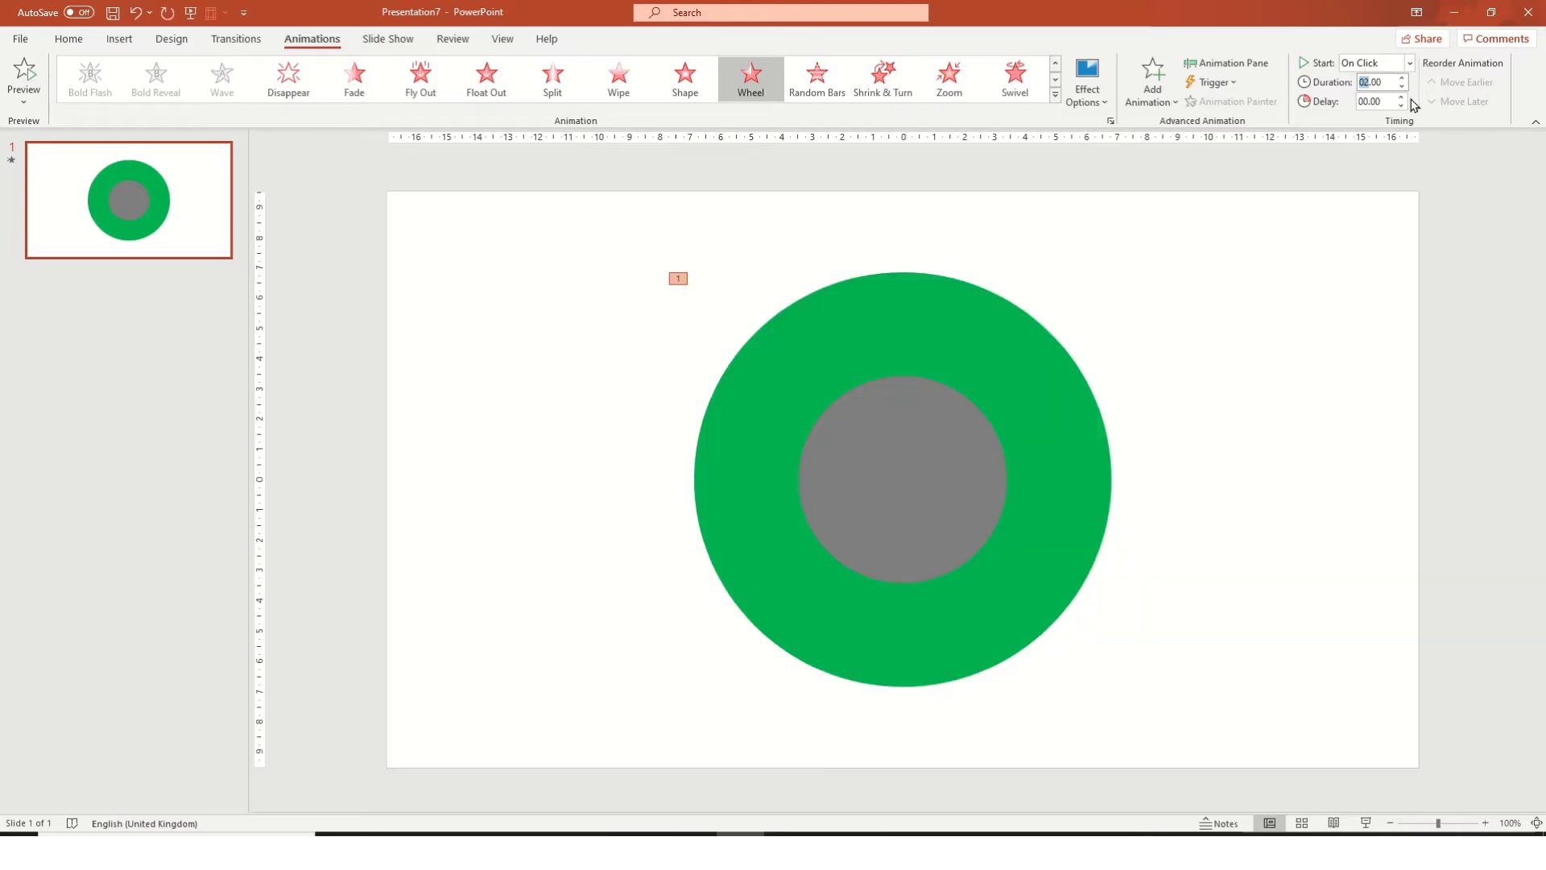
pyautogui.click(1376, 79)
pyautogui.moveTo(1368, 83)
pyautogui.mouseDown()
pyautogui.moveTo(1386, 84)
pyautogui.moveTo(1342, 89)
pyautogui.mouseUp()
pyautogui.write('10')
pyautogui.press('Return')
pyautogui.click(1225, 62)
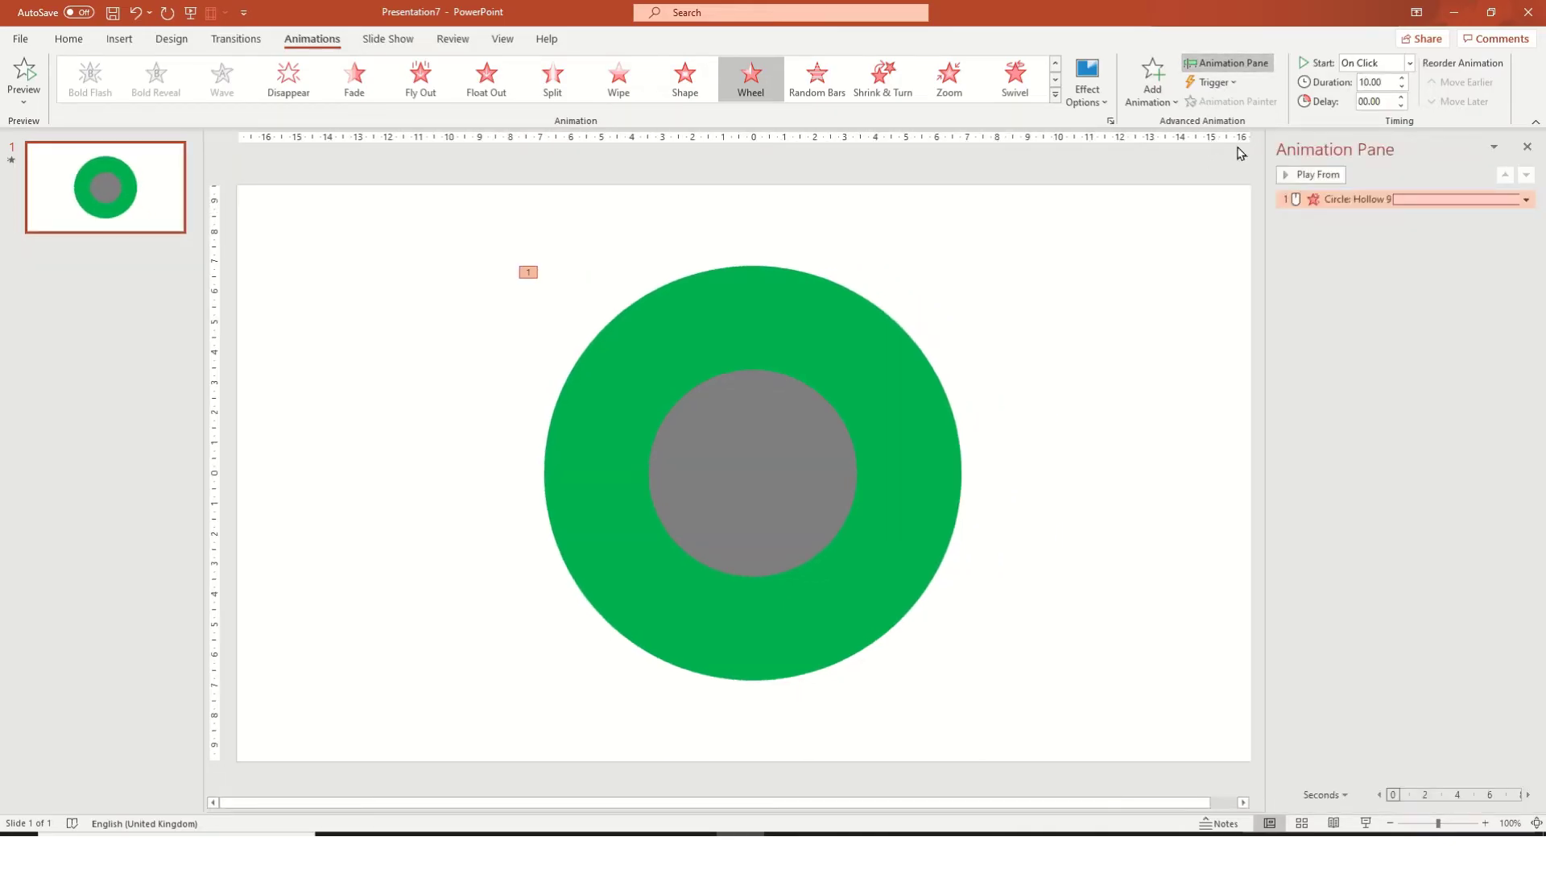
pyautogui.click(1123, 222)
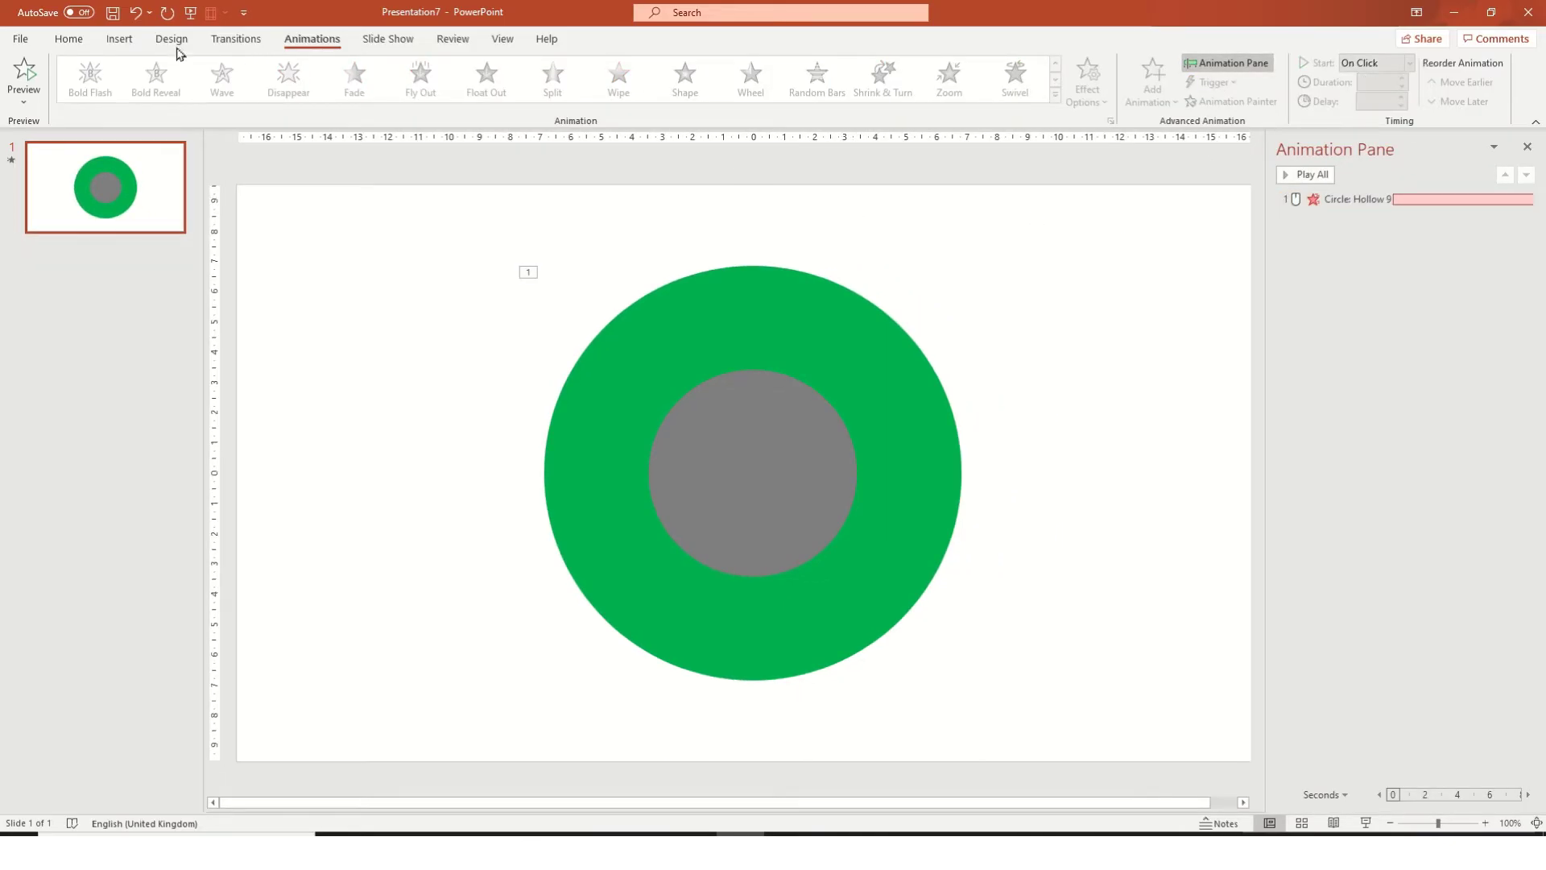
# Add a text box reading 10 above the ring.
pyautogui.click(69, 41)
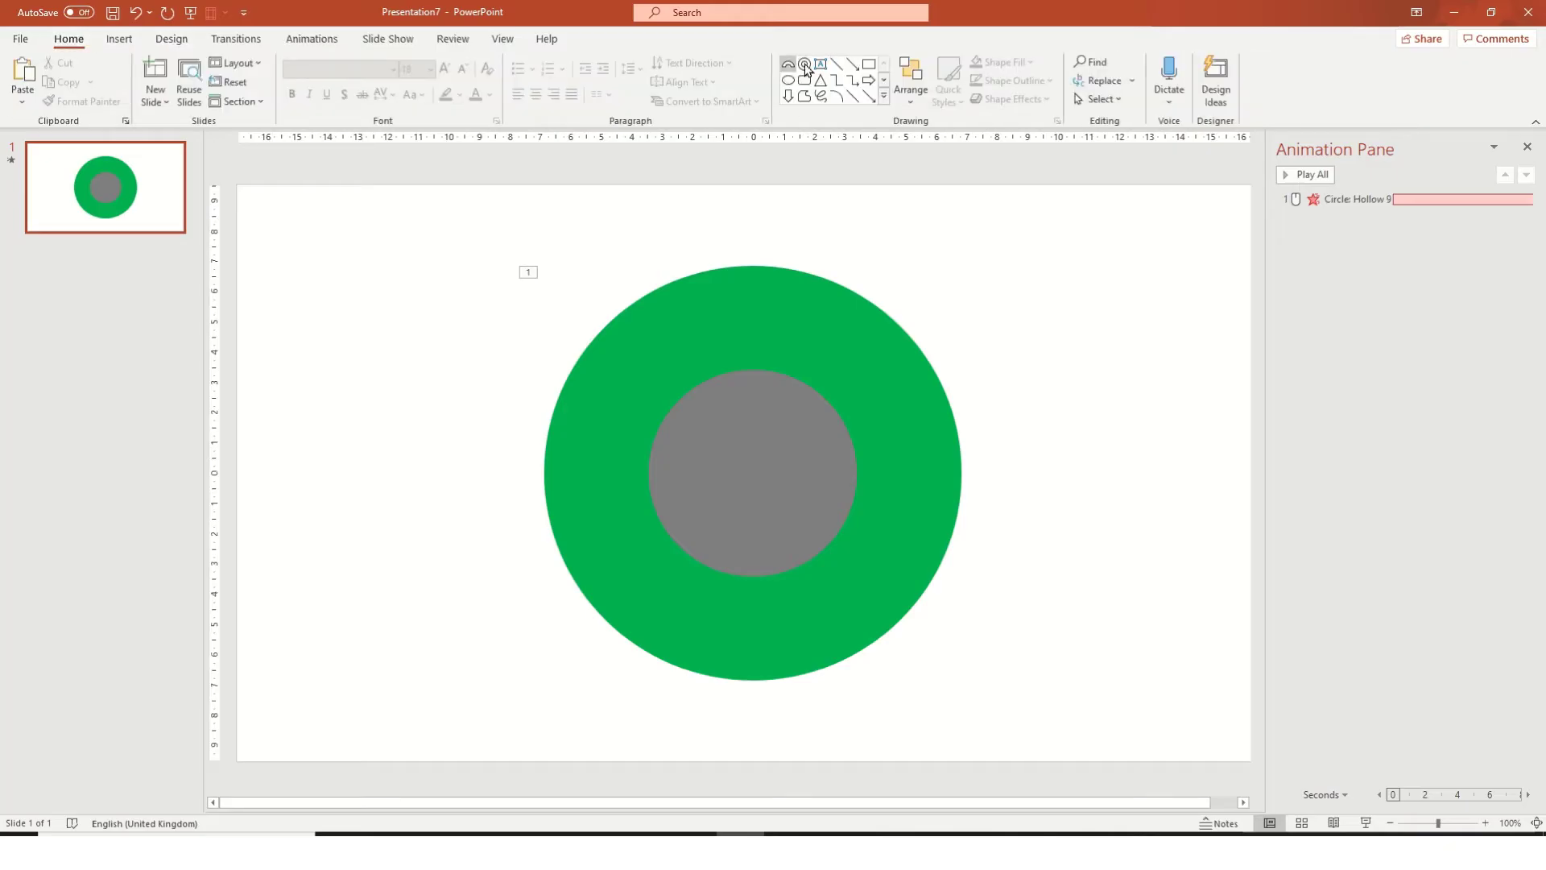
pyautogui.click(820, 63)
pyautogui.moveTo(899, 255); pyautogui.dragTo(1062, 351)
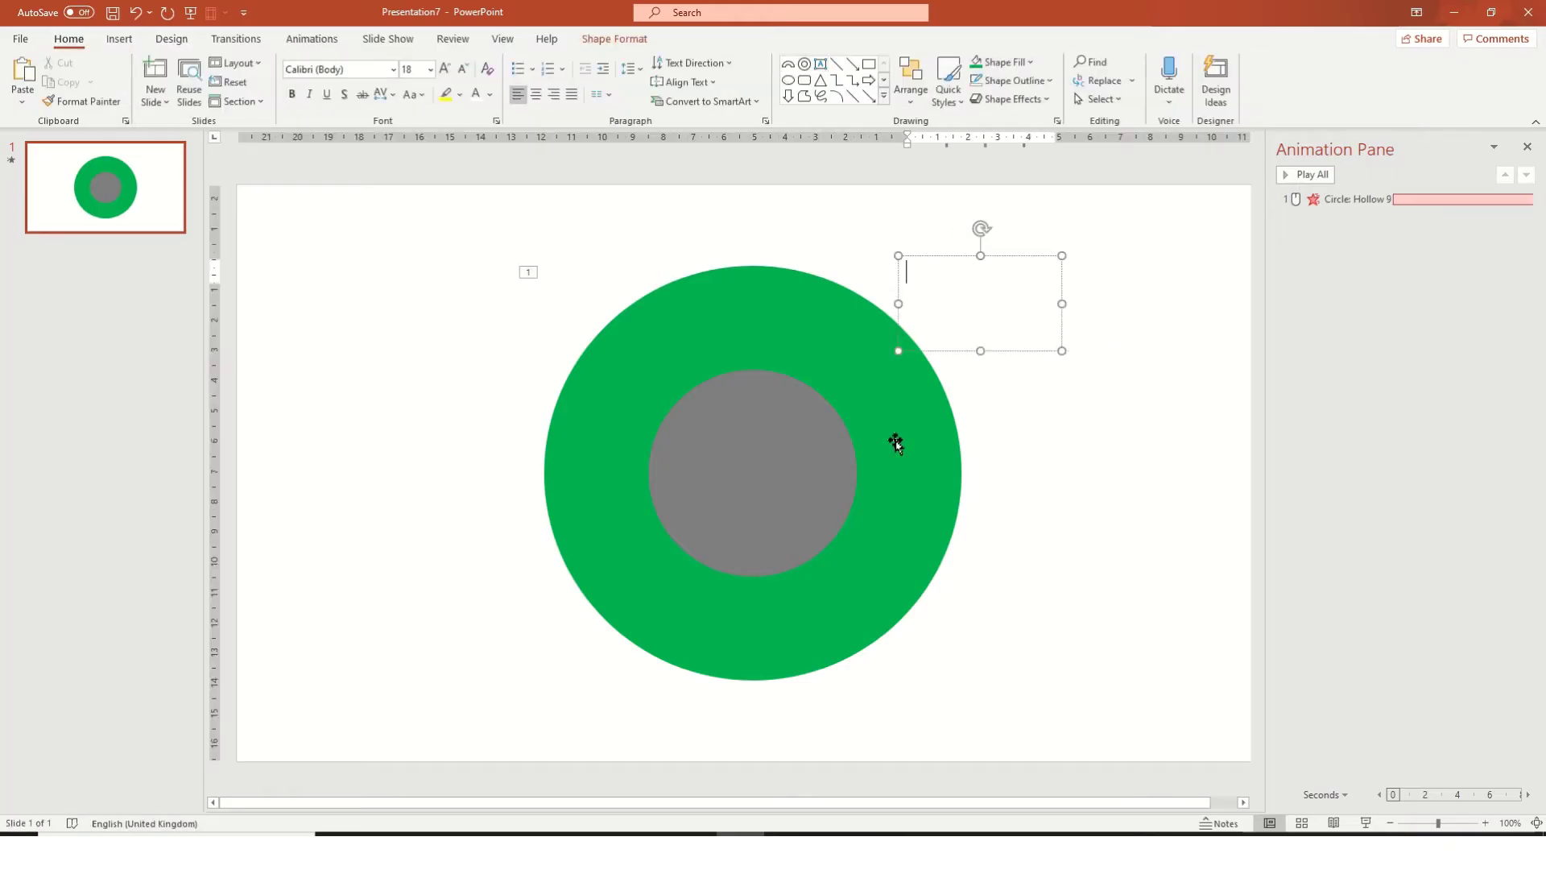
pyautogui.write('10')
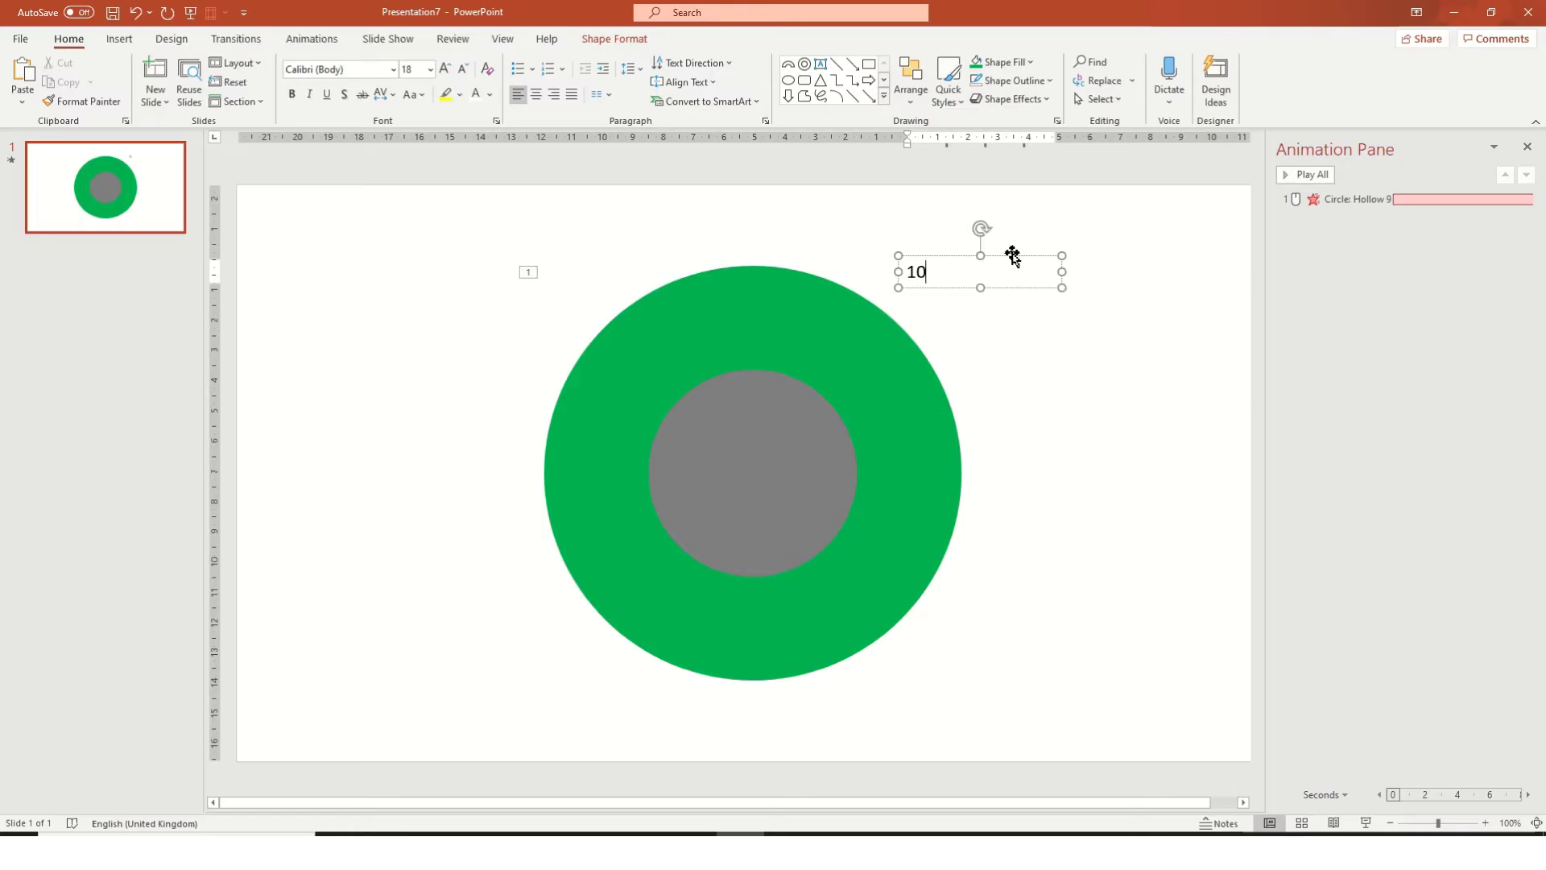
pyautogui.click(1007, 255)
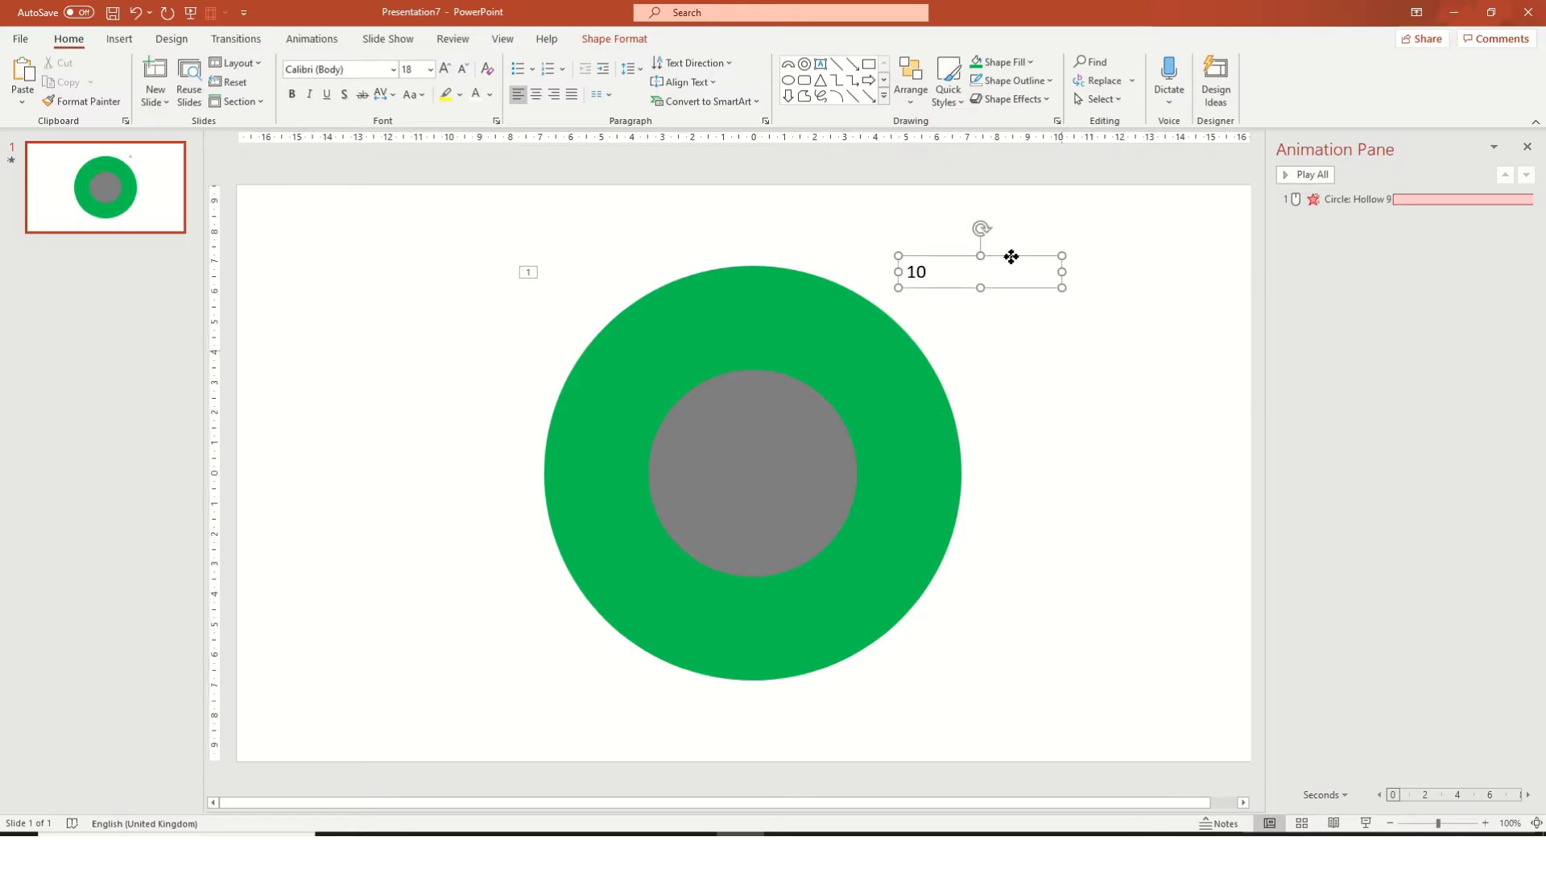
# Format the 10 as Arial Black at 60 pt and centre it in the circle.
pyautogui.click(392, 72)
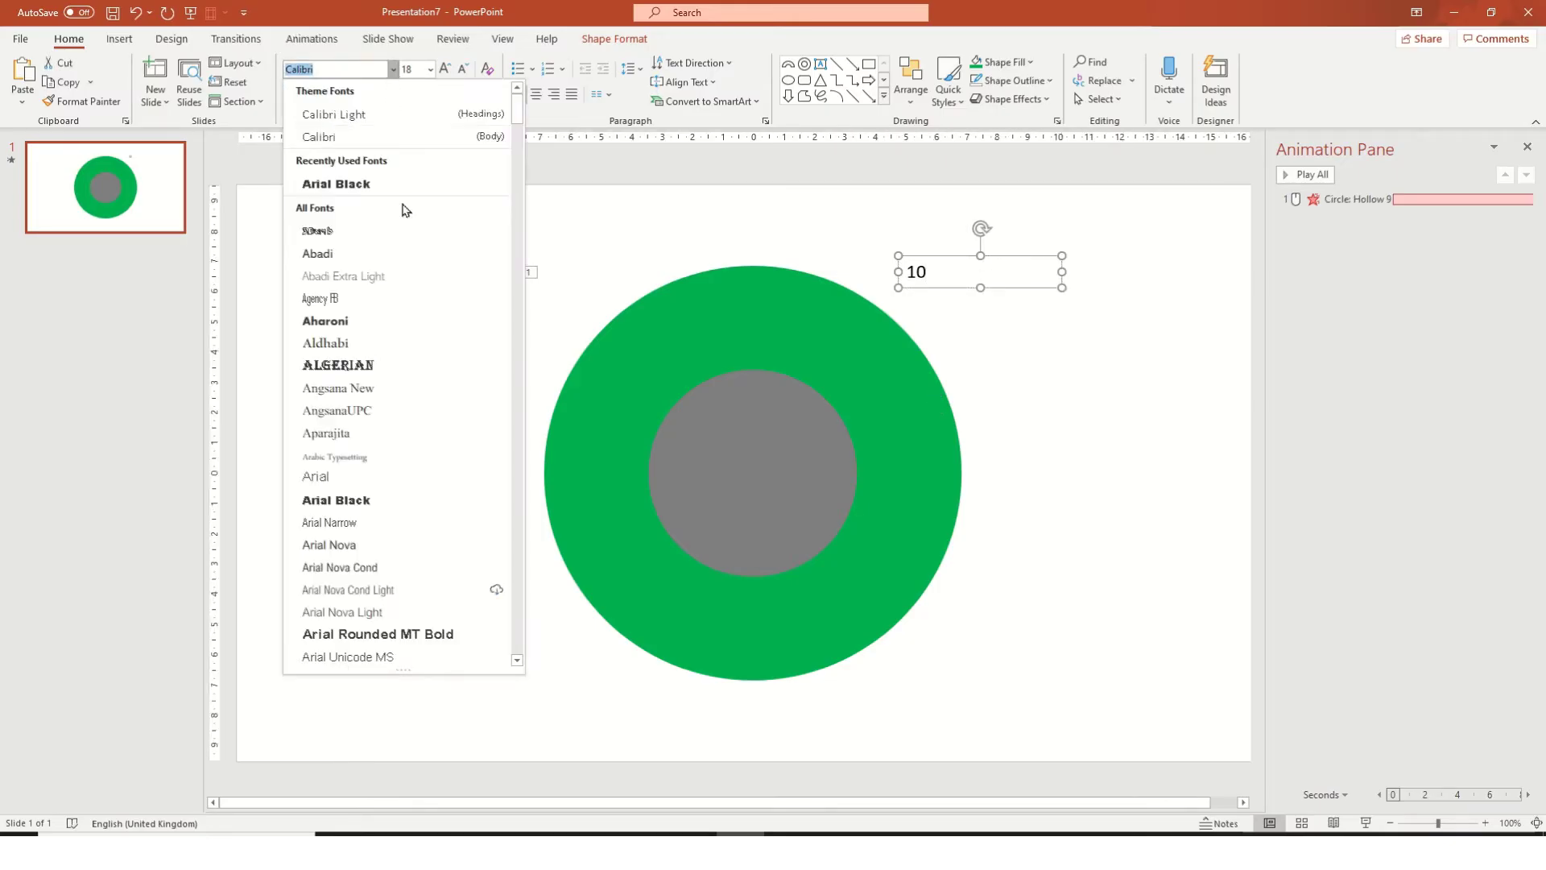
pyautogui.click(386, 184)
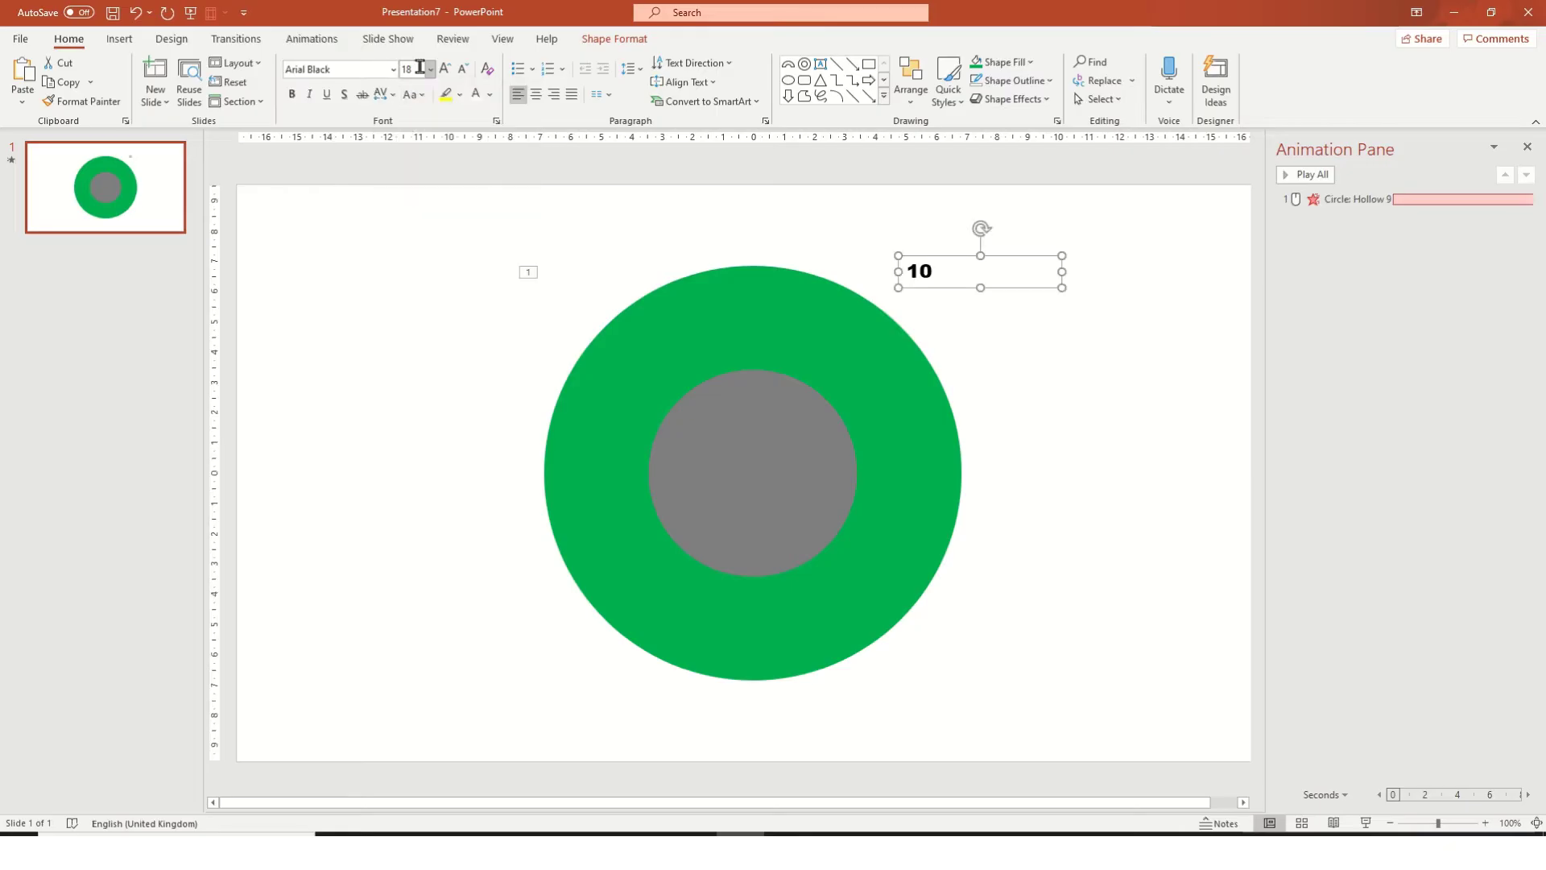
pyautogui.click(430, 70)
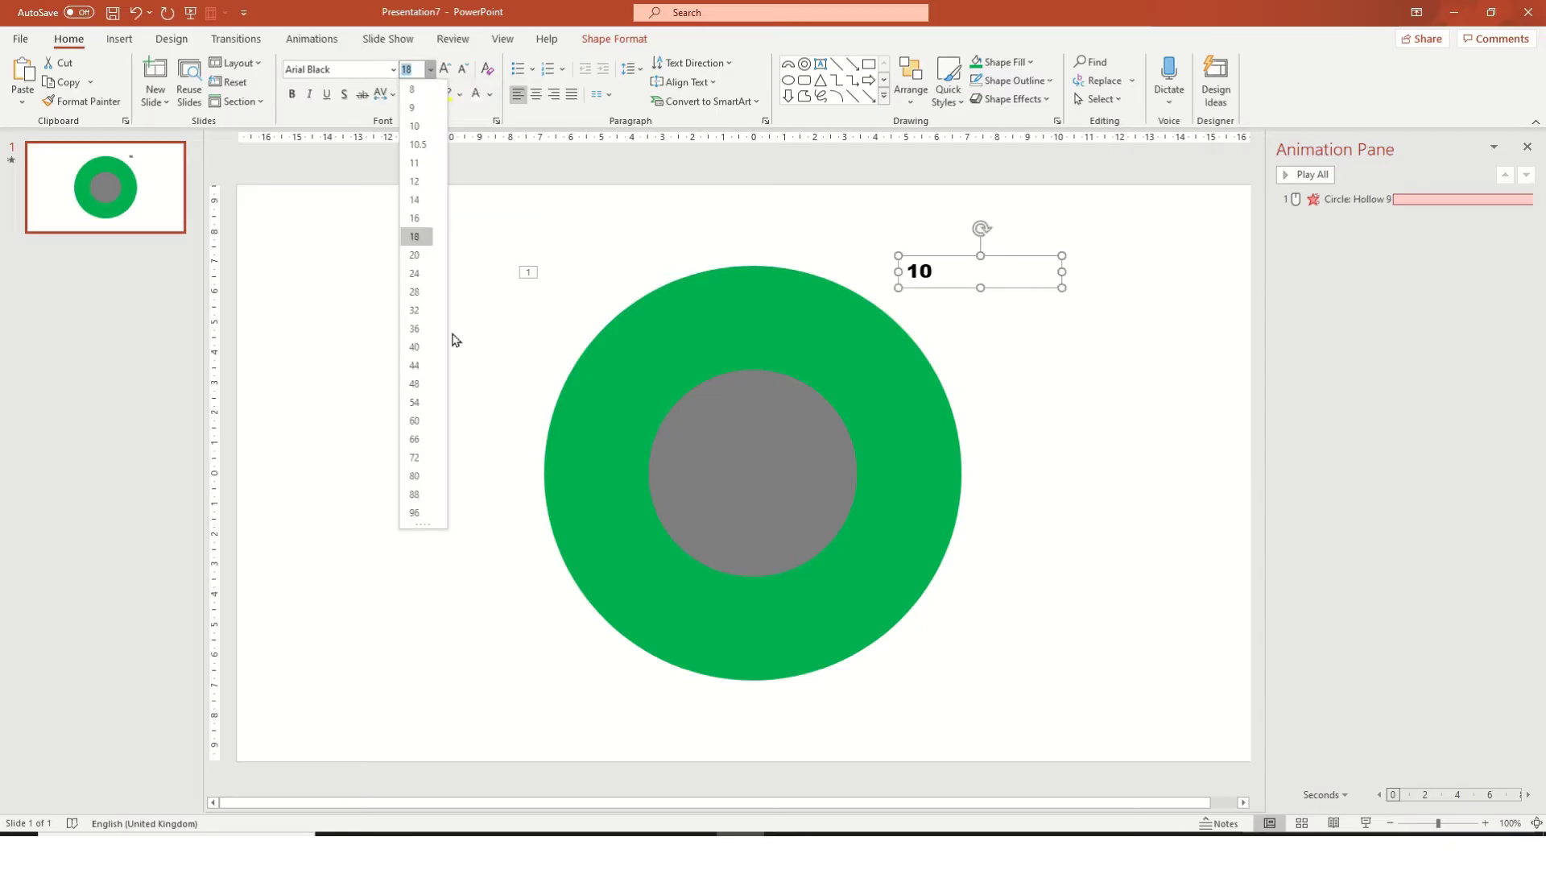
pyautogui.click(414, 346)
pyautogui.moveTo(1004, 262); pyautogui.dragTo(783, 432)
pyautogui.click(444, 68)
pyautogui.click(445, 68)
pyautogui.click(444, 68)
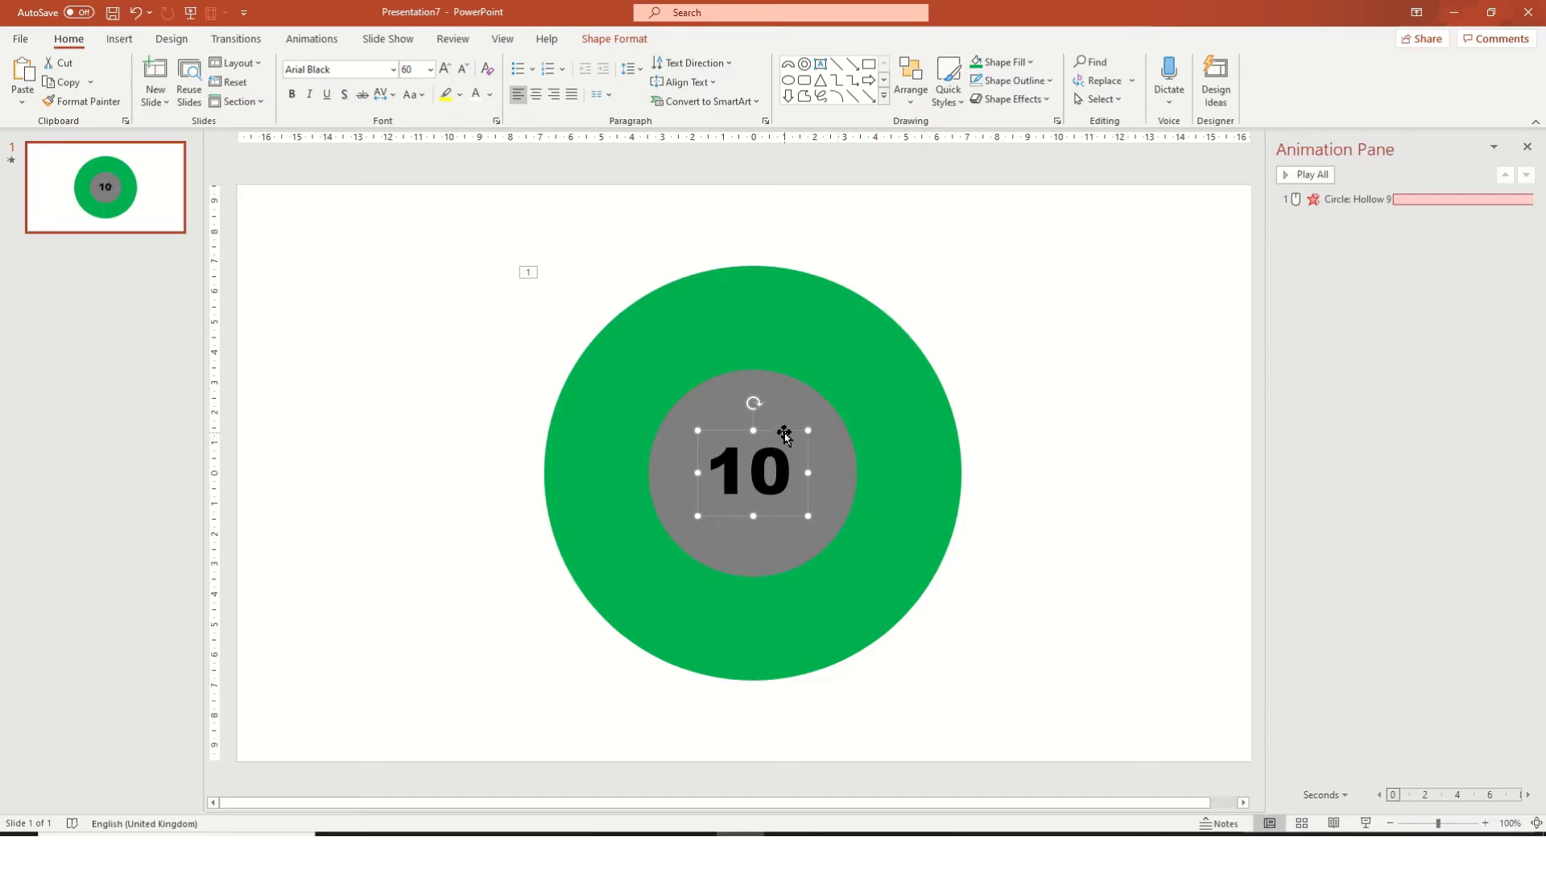
# Give the 10 an Appear entrance that starts With Previous.
pyautogui.click(314, 40)
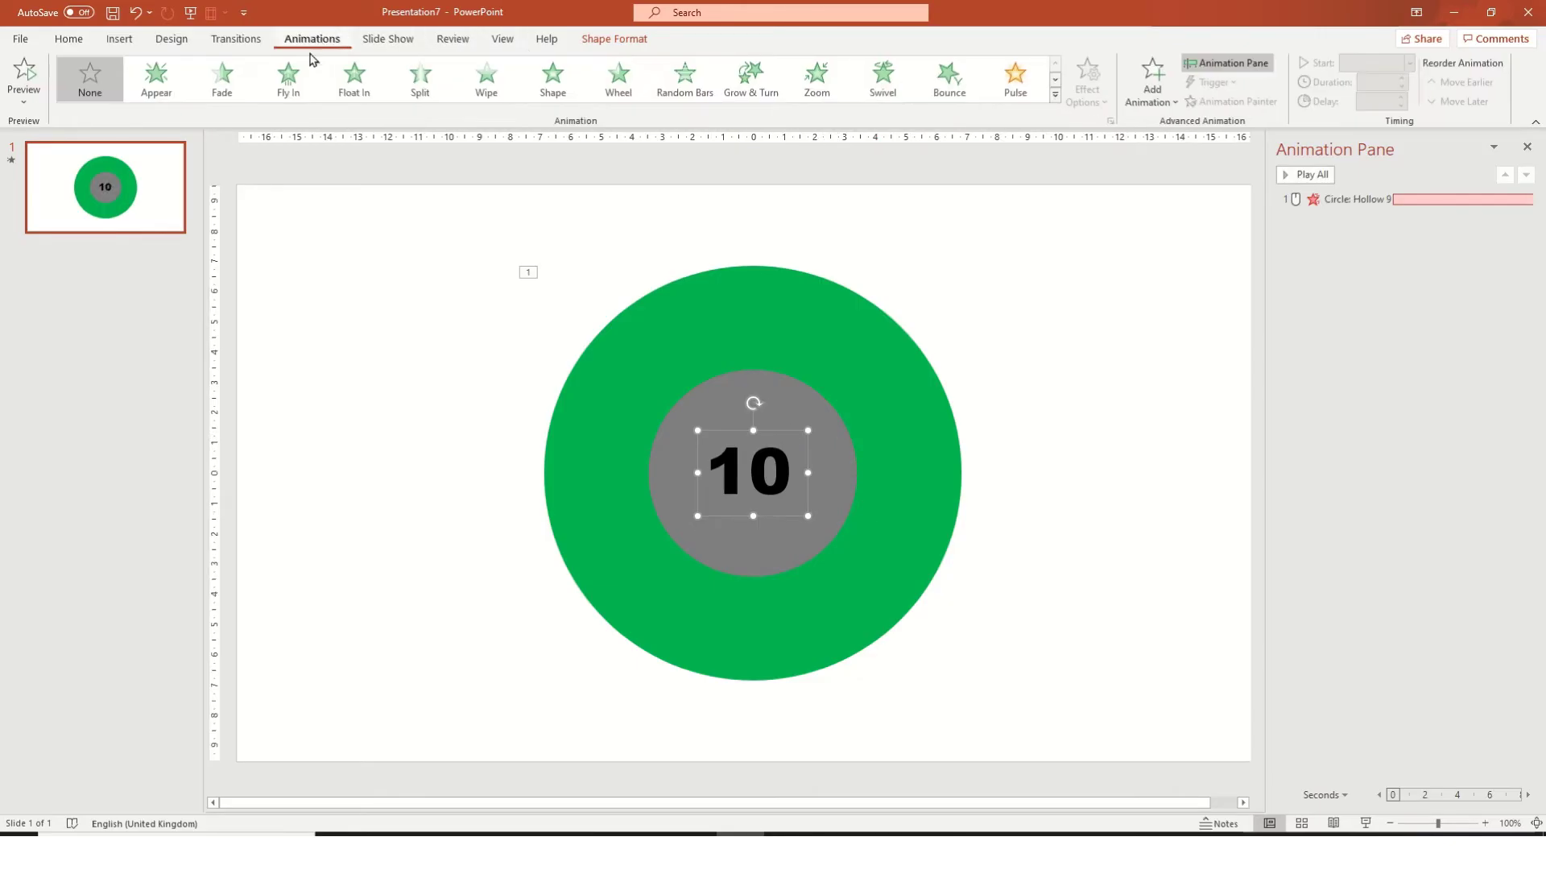
pyautogui.click(161, 83)
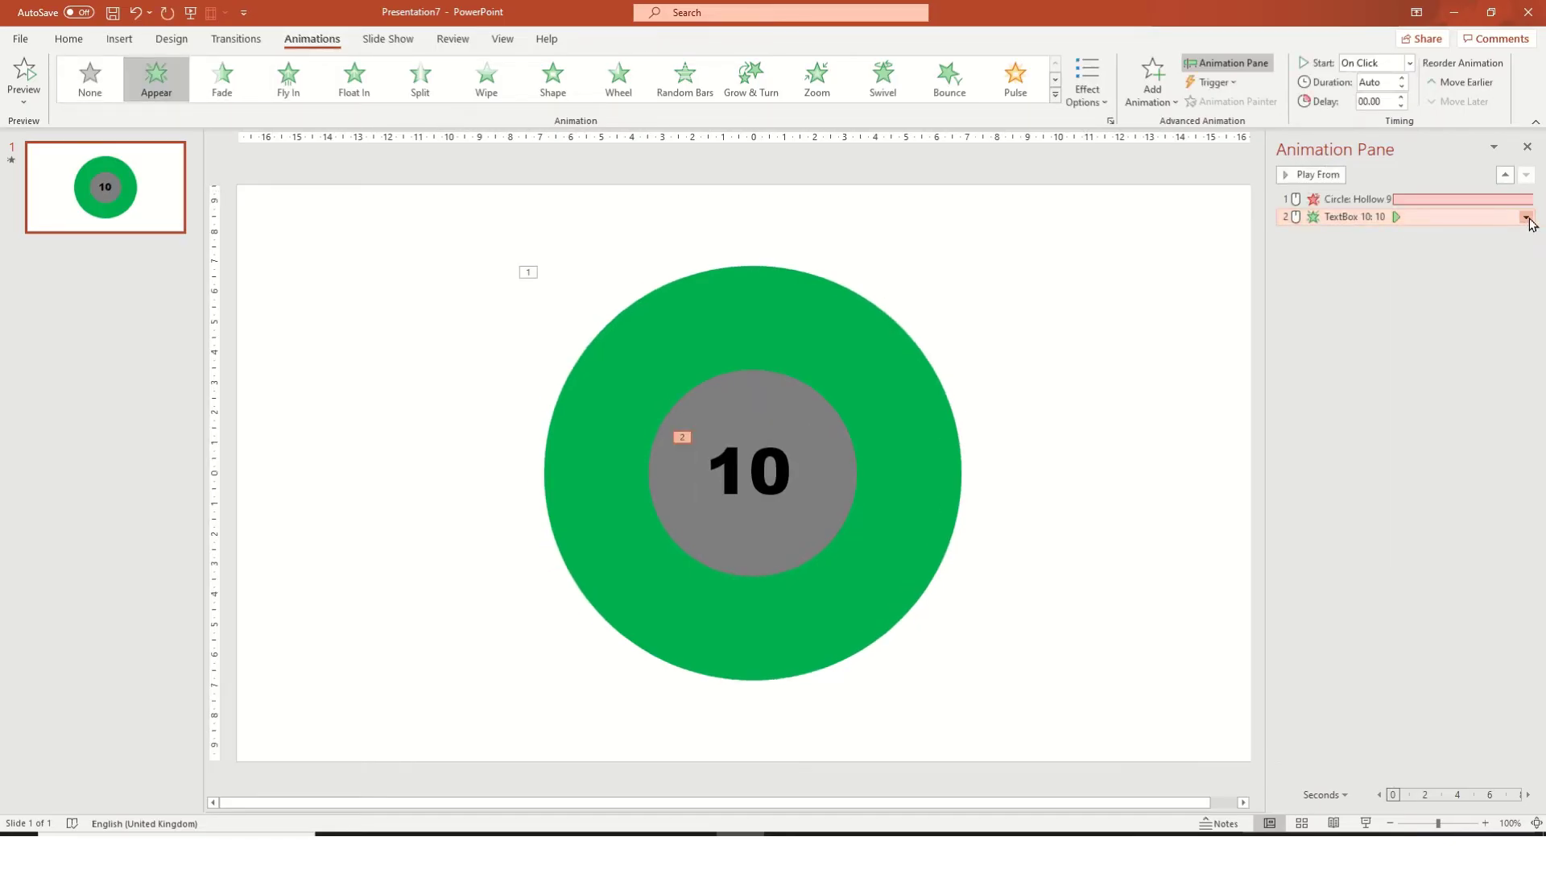
pyautogui.click(1526, 219)
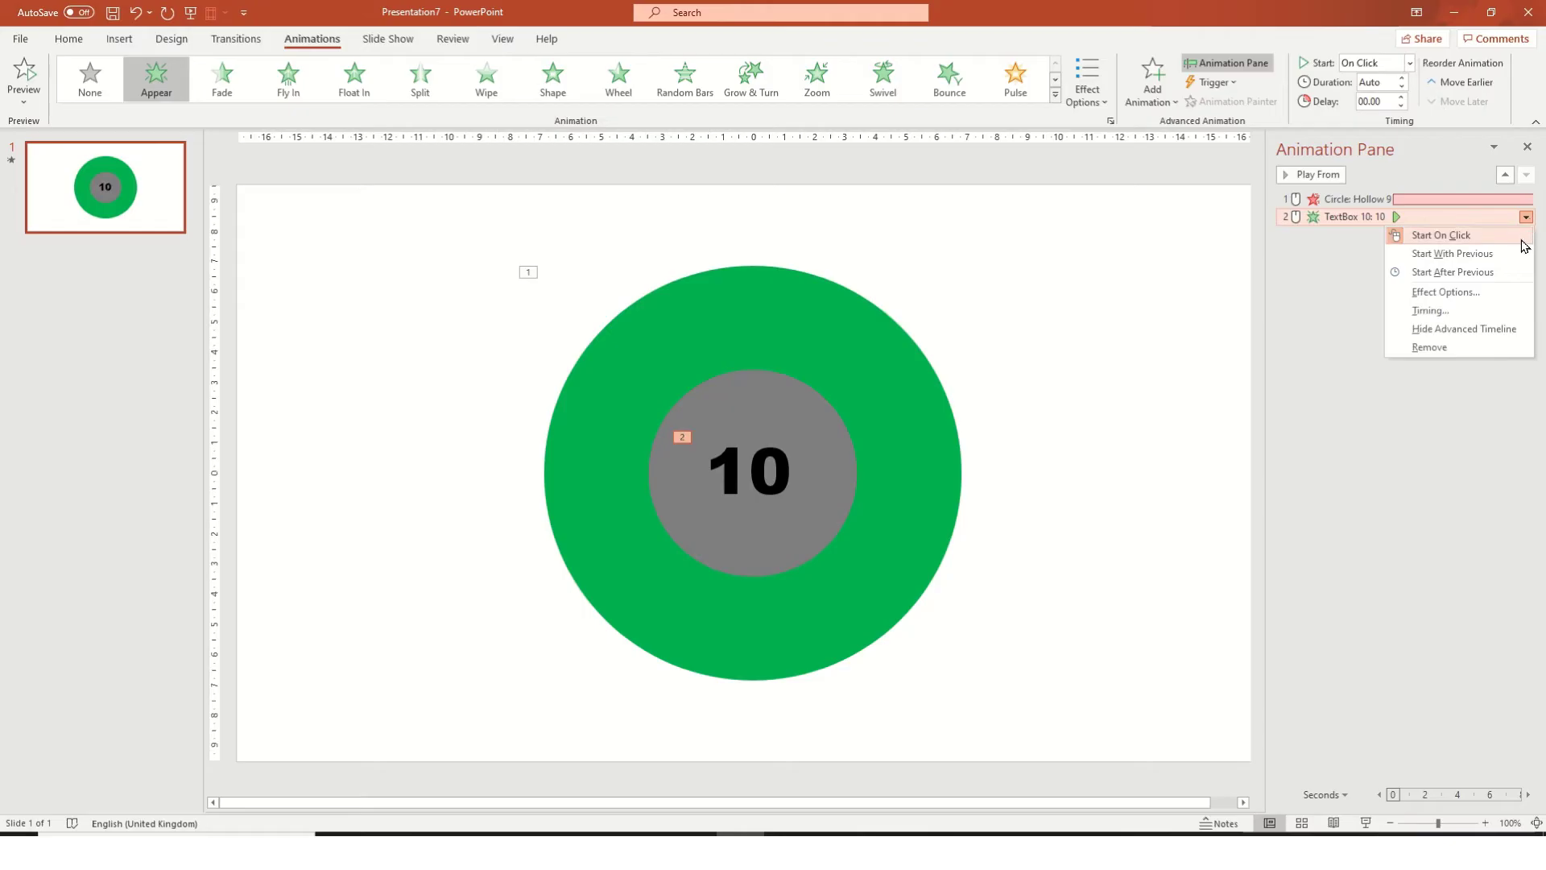
pyautogui.click(1452, 253)
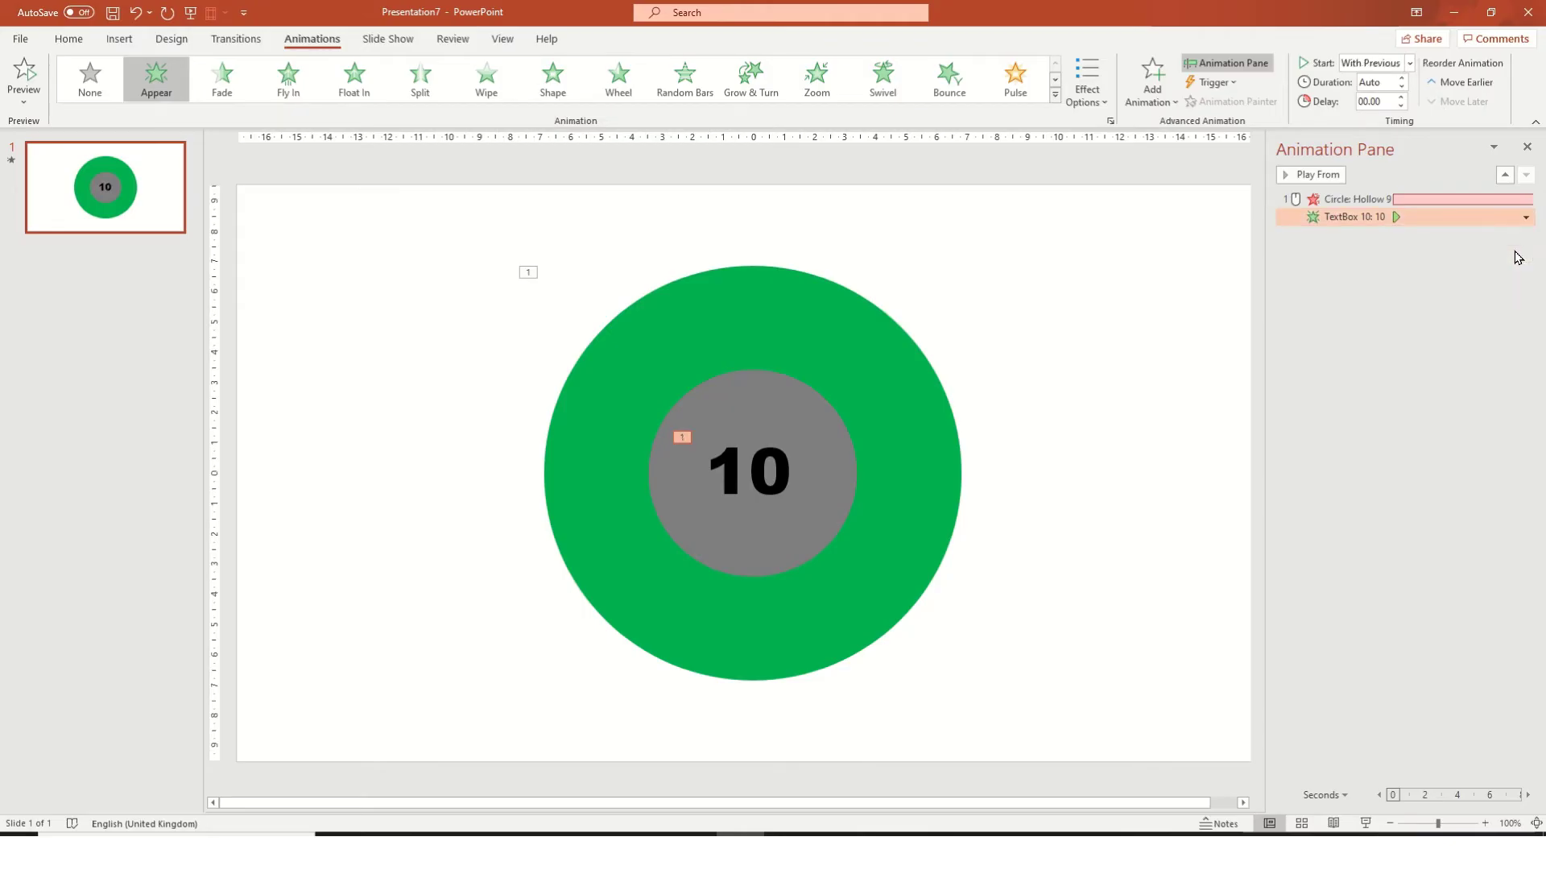
# Set the ring's Wheel exit to start With Previous.
pyautogui.click(1358, 195)
pyautogui.click(1525, 199)
pyautogui.click(1498, 235)
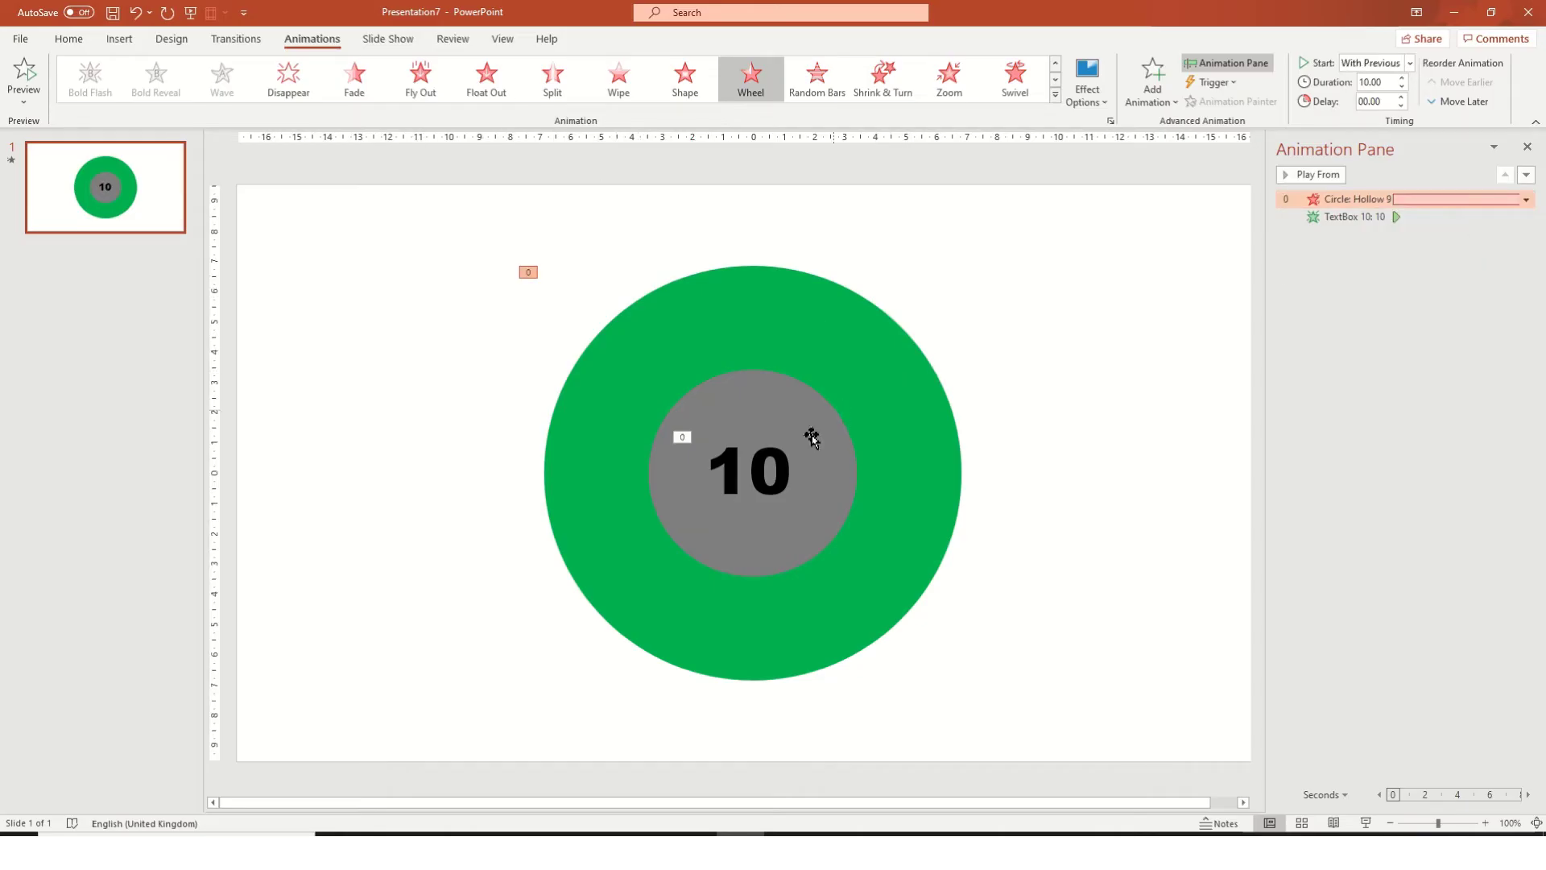
pyautogui.click(772, 470)
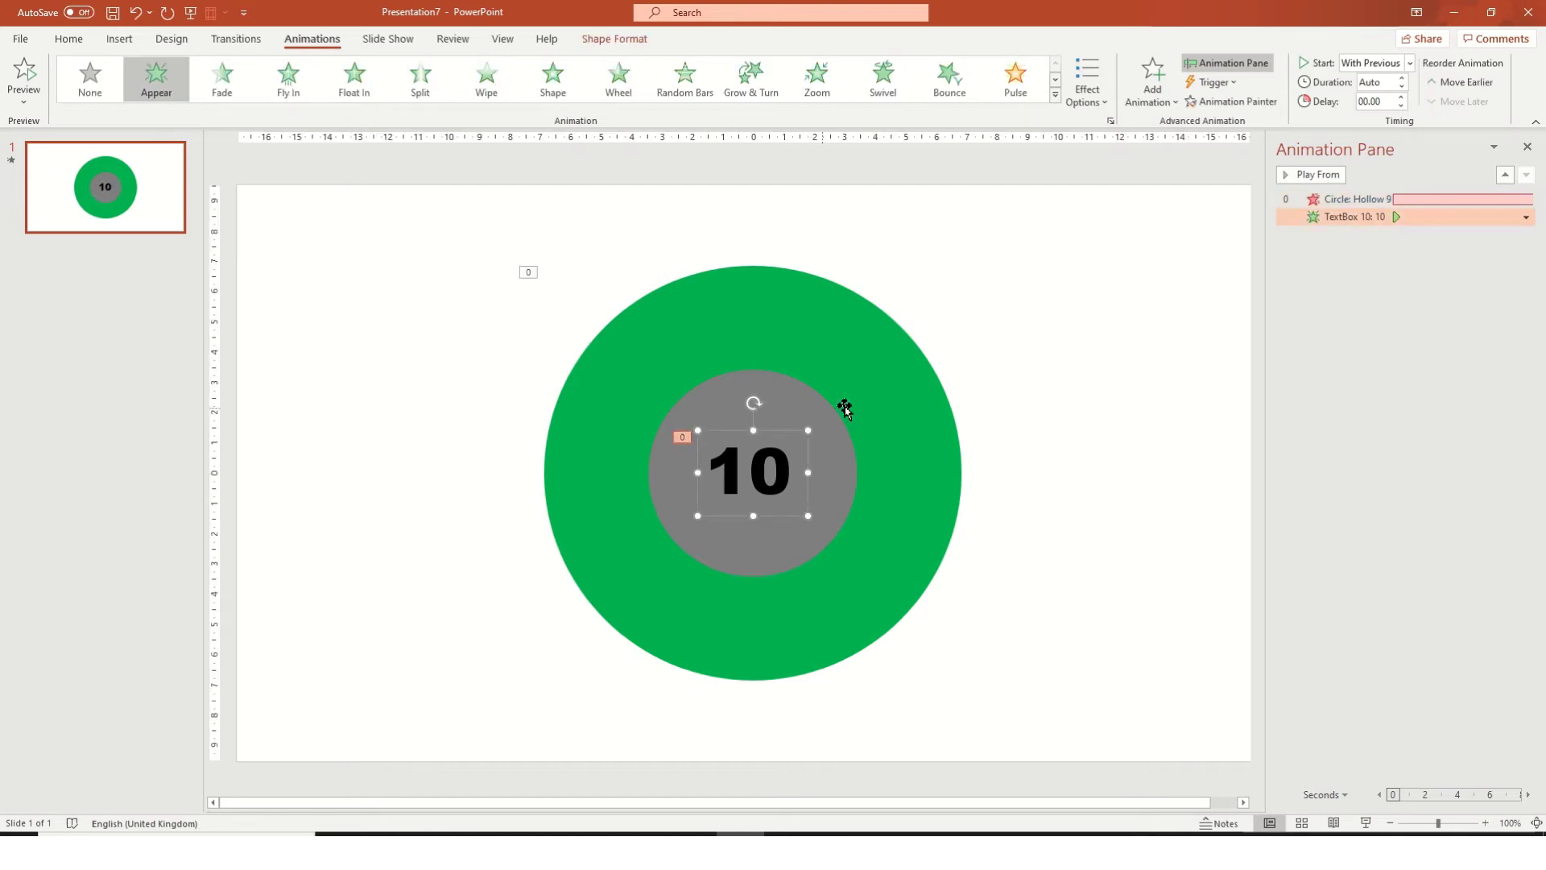
# Add a Disappear exit to the 10, starting With Previous after a 1-second delay.
pyautogui.click(1055, 96)
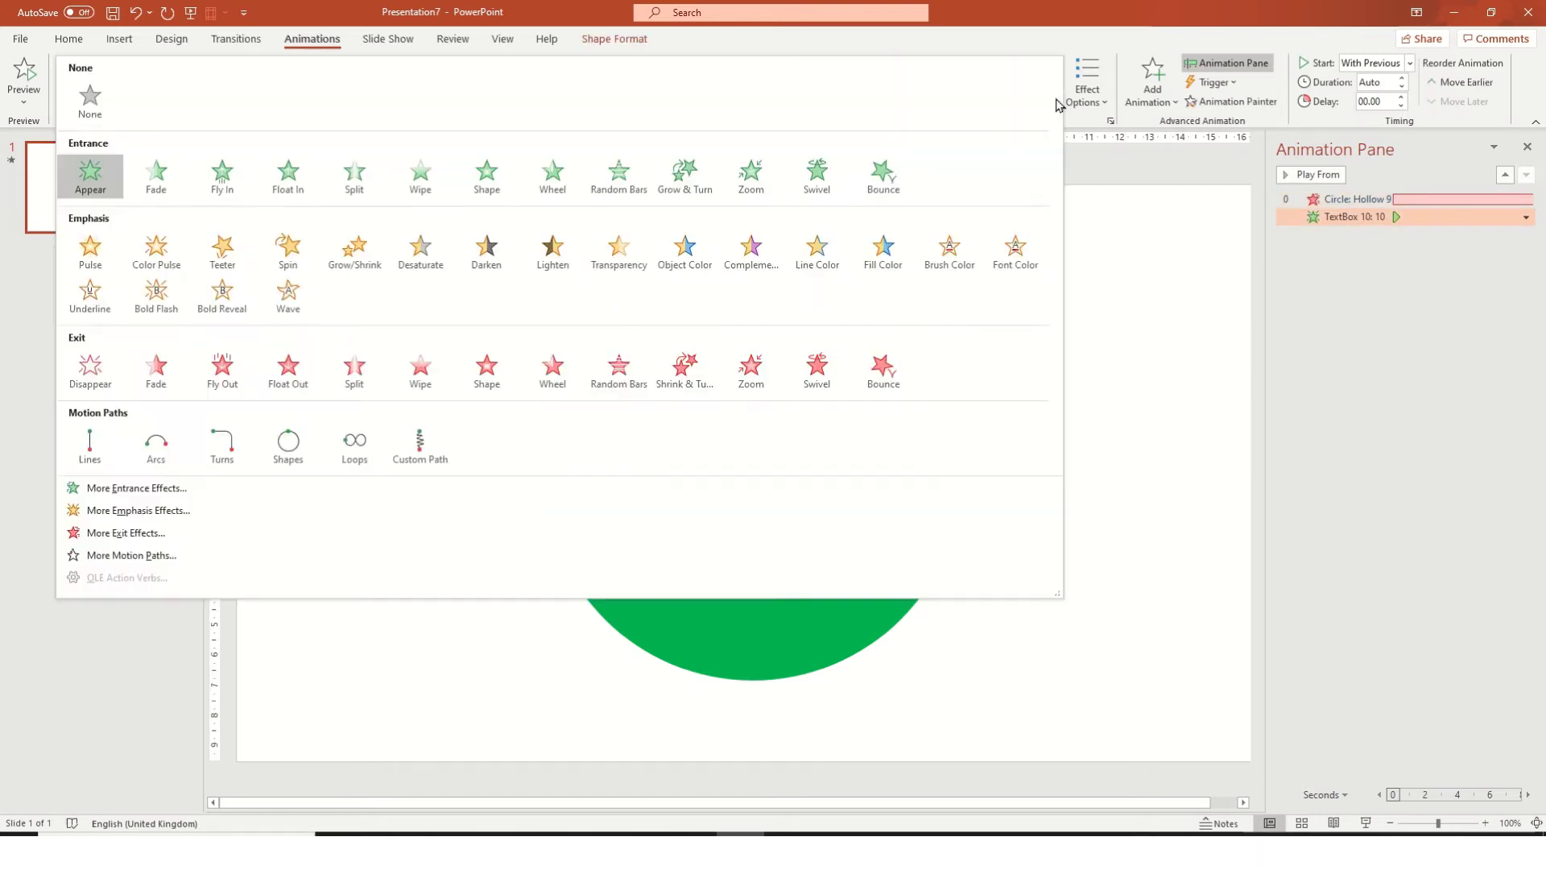
pyautogui.click(1153, 95)
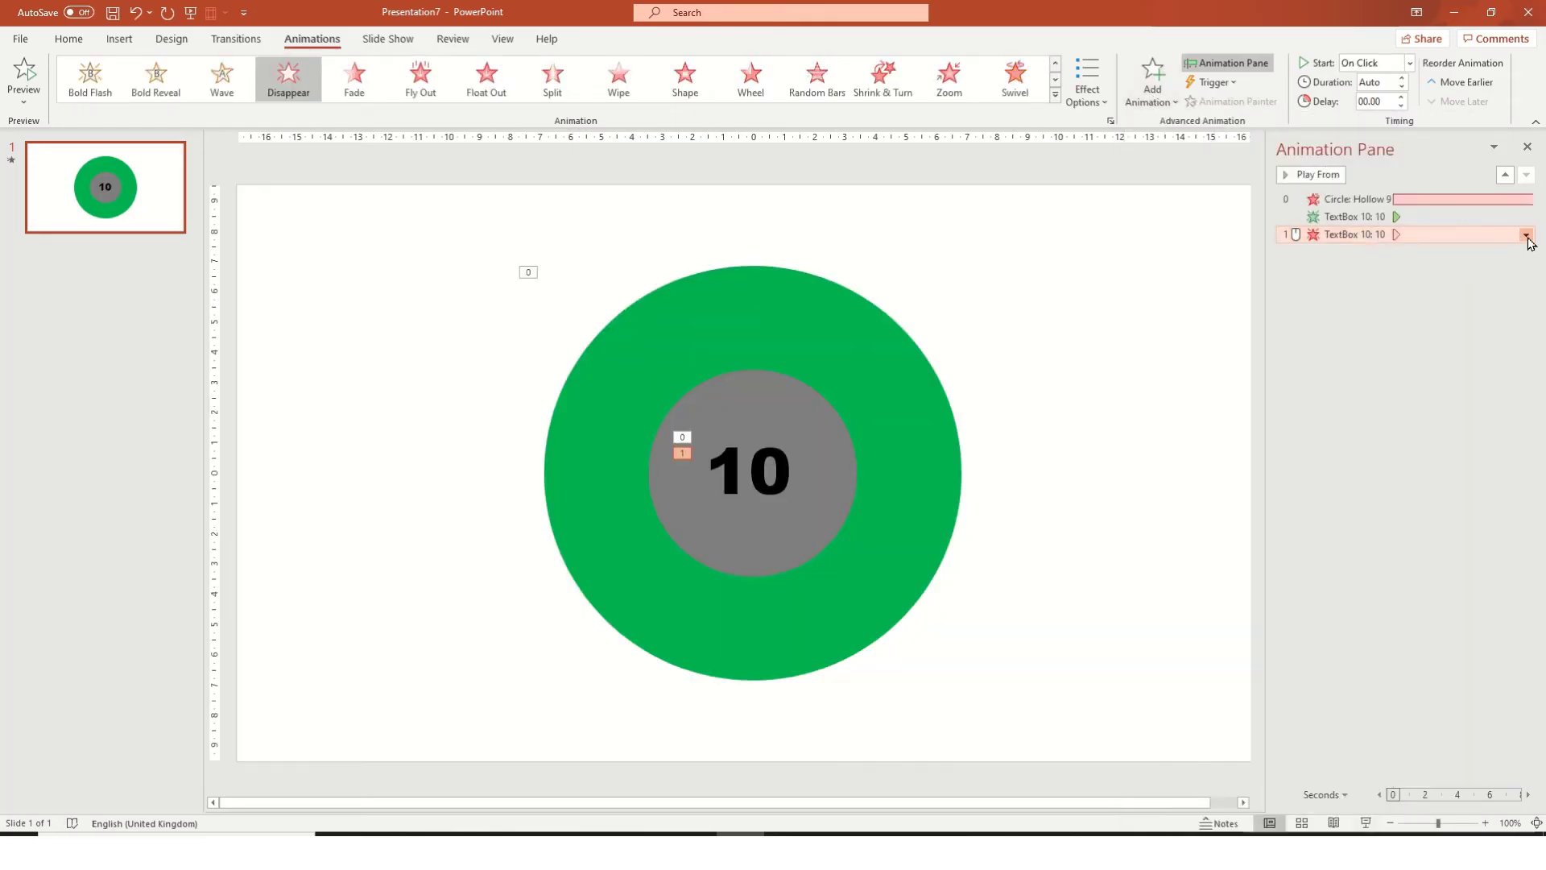
pyautogui.click(1521, 235)
pyautogui.click(1486, 276)
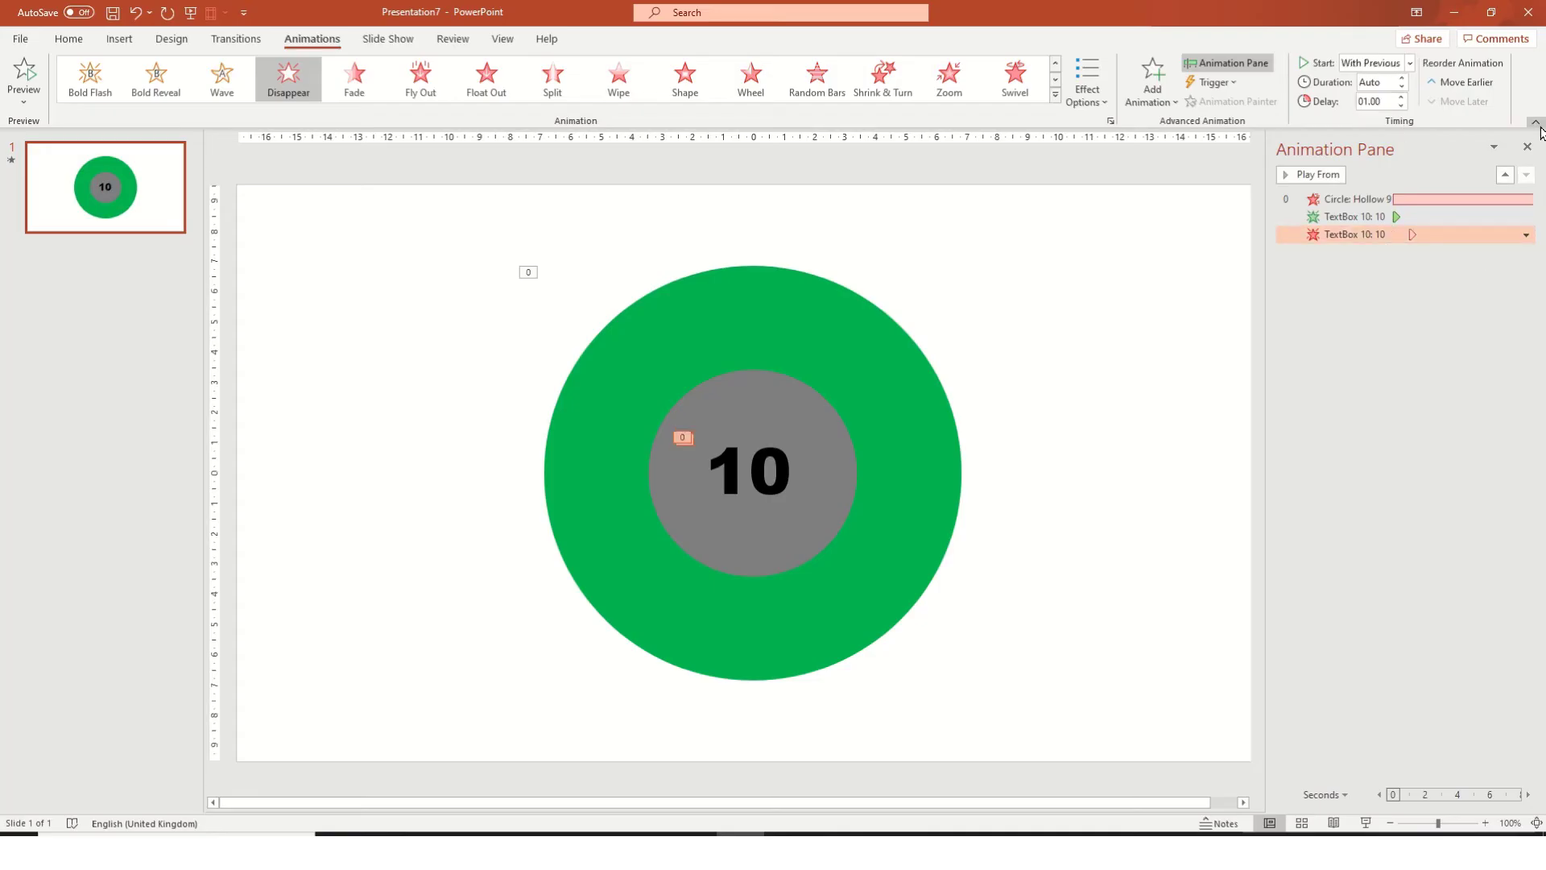
pyautogui.click(1047, 299)
pyautogui.click(807, 470)
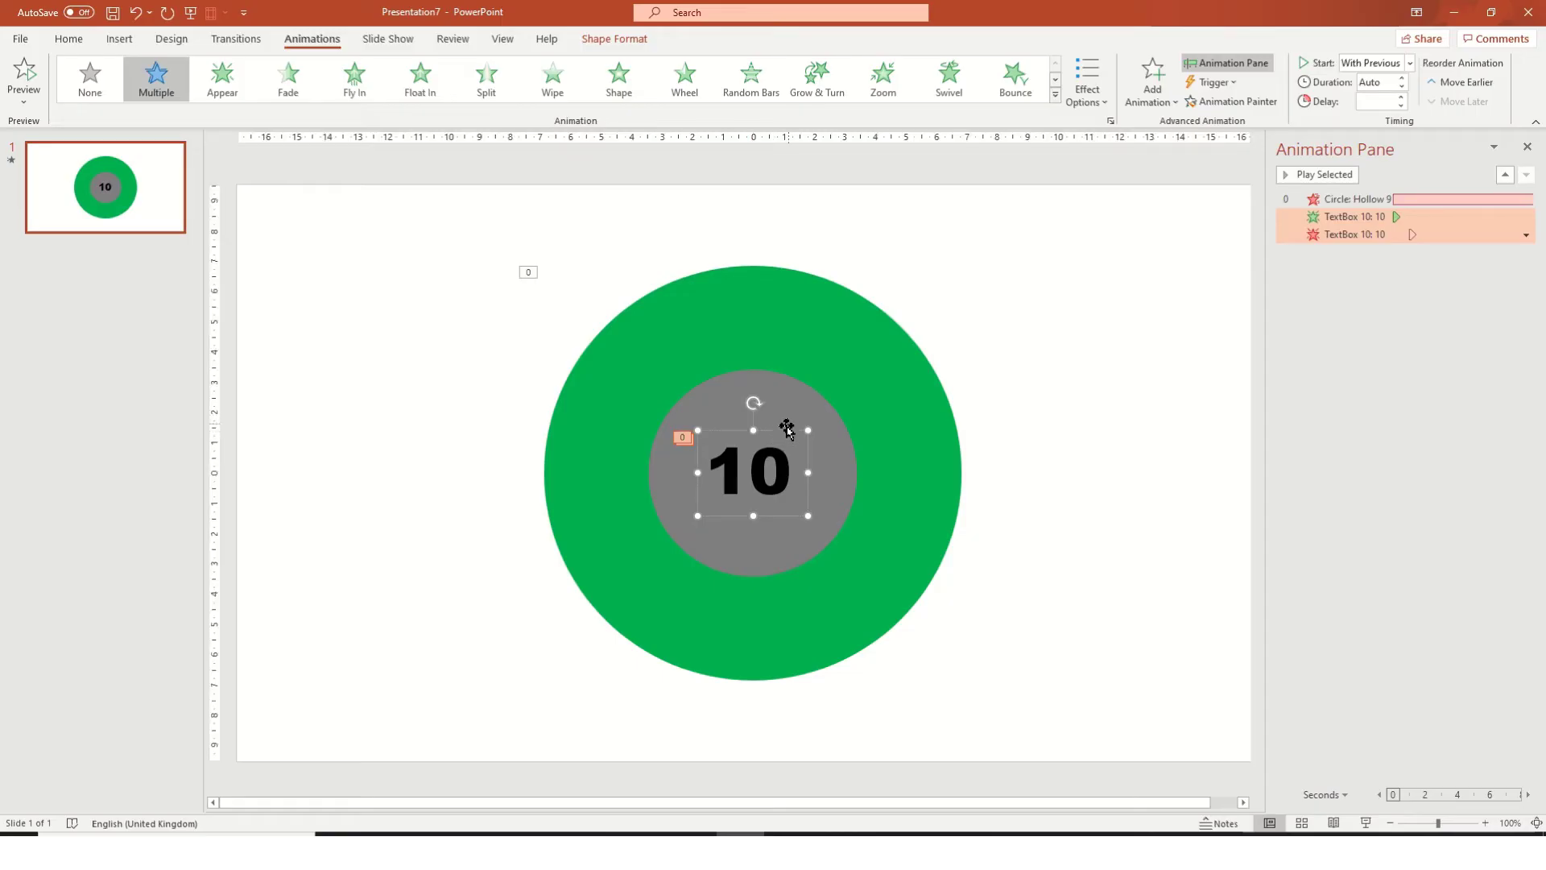
# Copy the 10 box, change it to a centred 9, and stack it over the 10.
pyautogui.moveTo(783, 427); pyautogui.dragTo(936, 471)
pyautogui.doubleClick(924, 487)
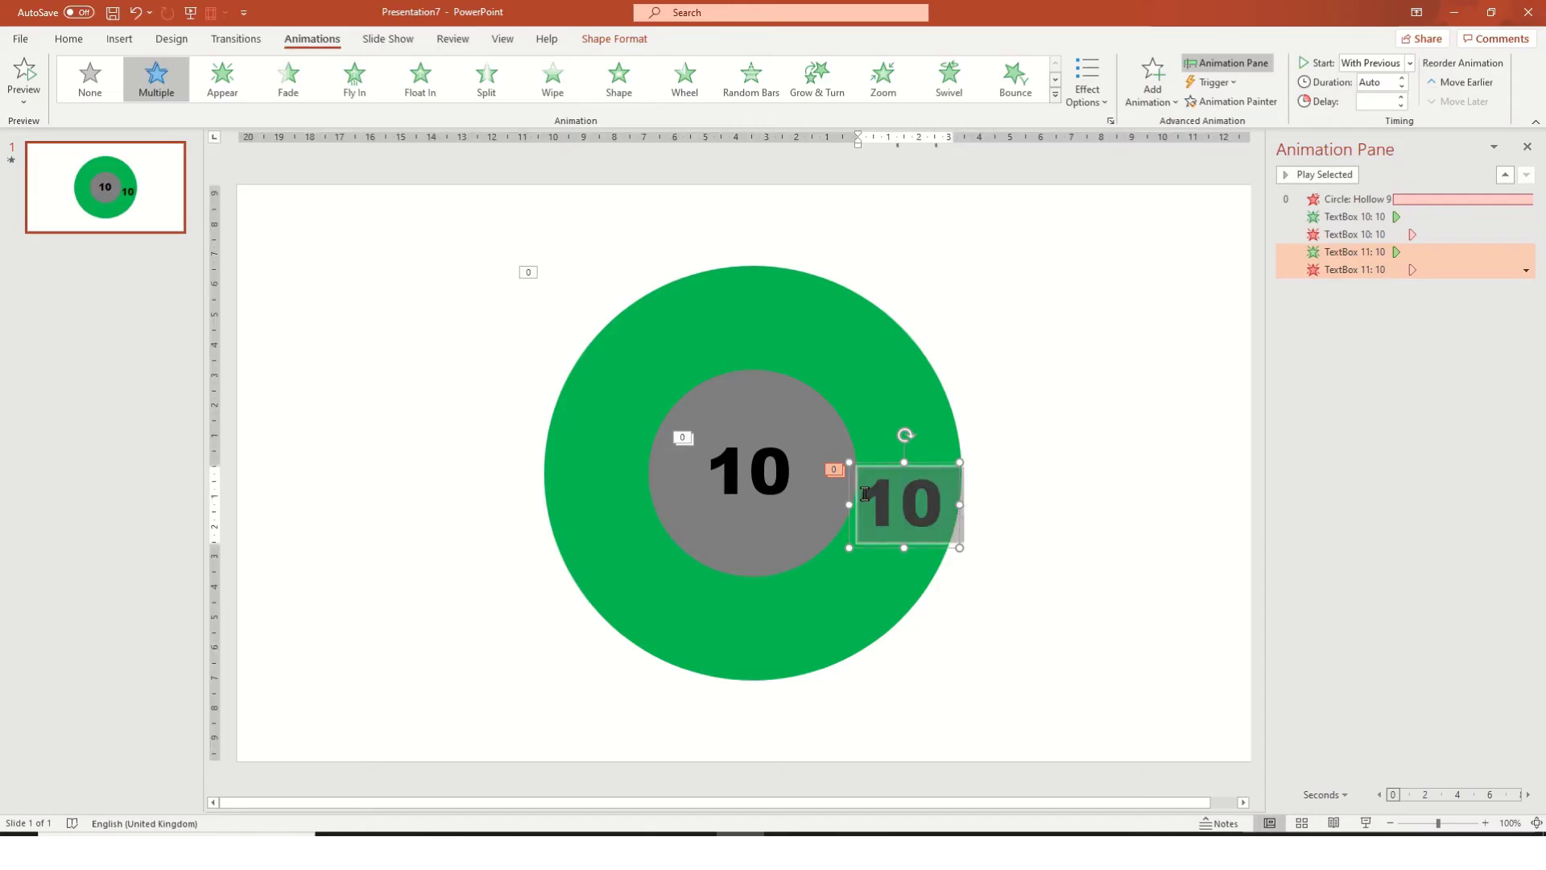
pyautogui.write('9')
pyautogui.click(934, 463)
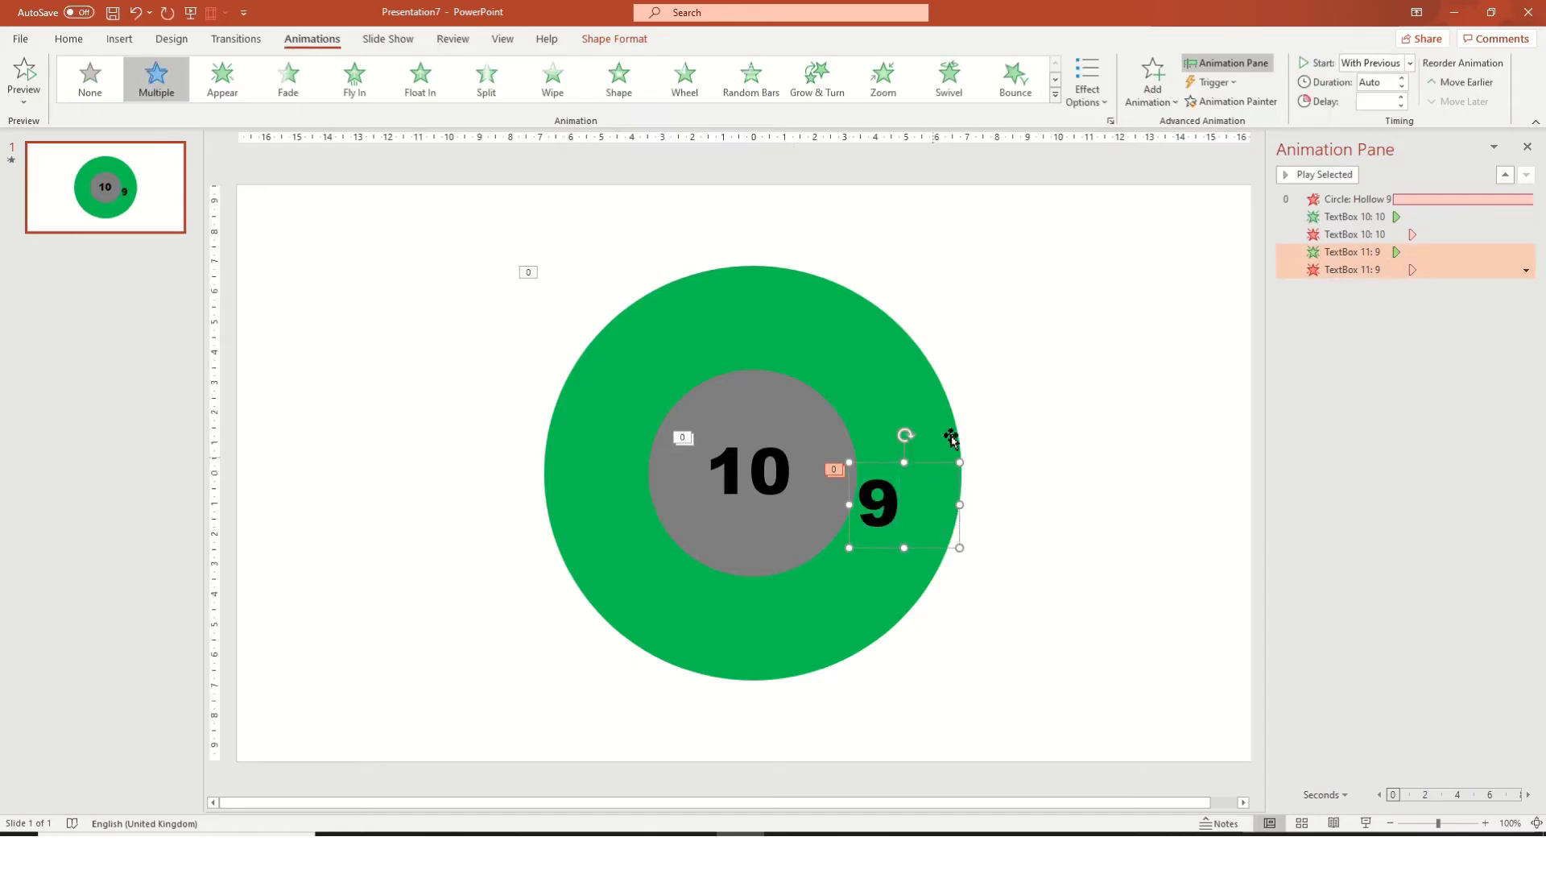
pyautogui.click(69, 39)
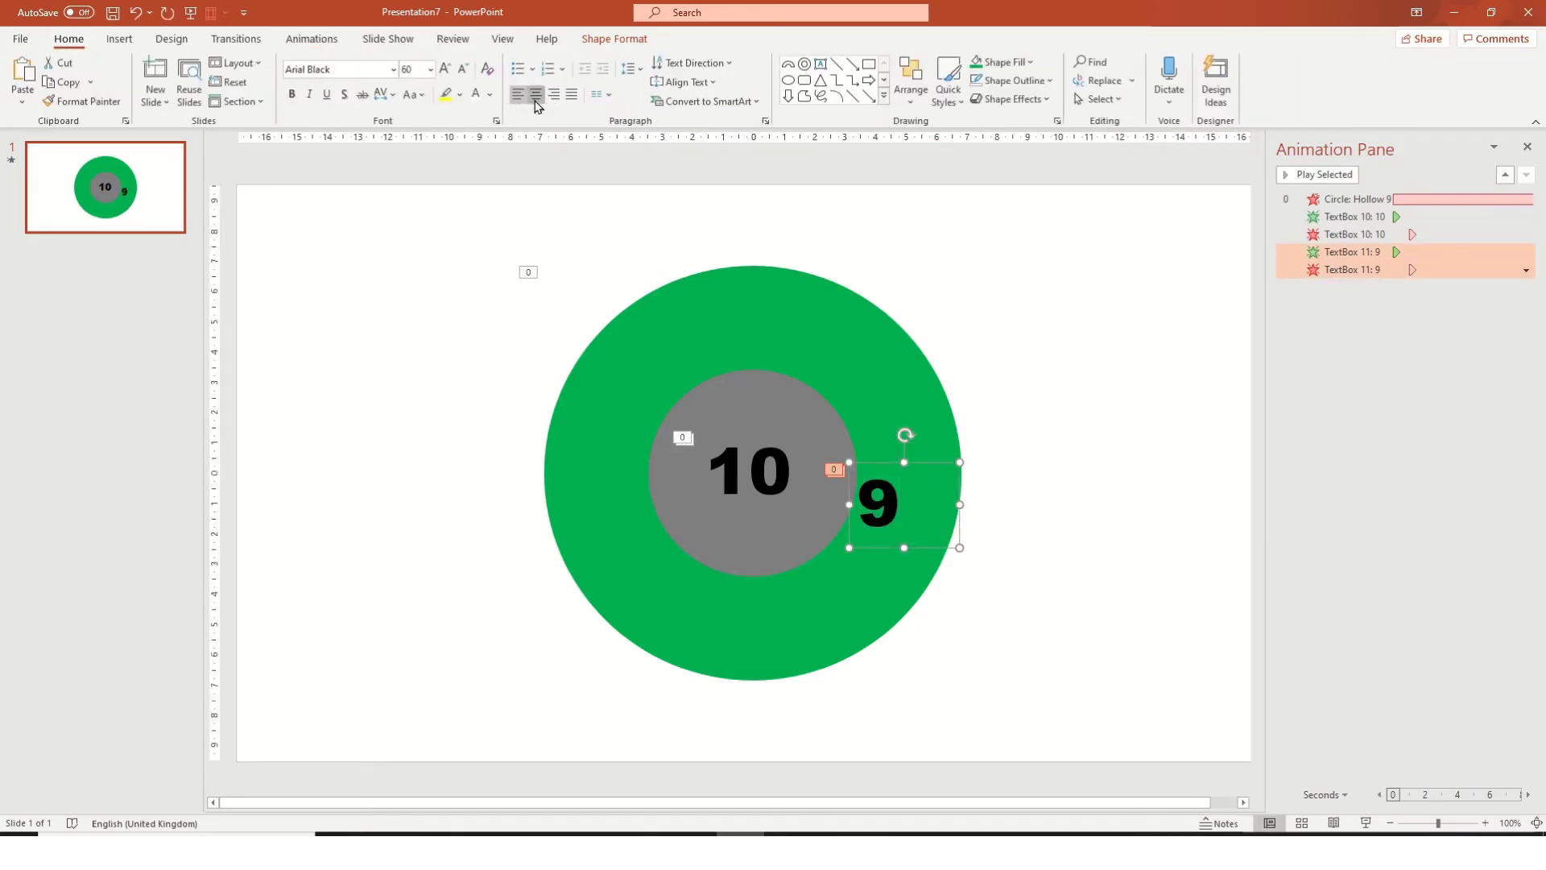
pyautogui.click(536, 95)
pyautogui.moveTo(931, 460); pyautogui.dragTo(782, 431)
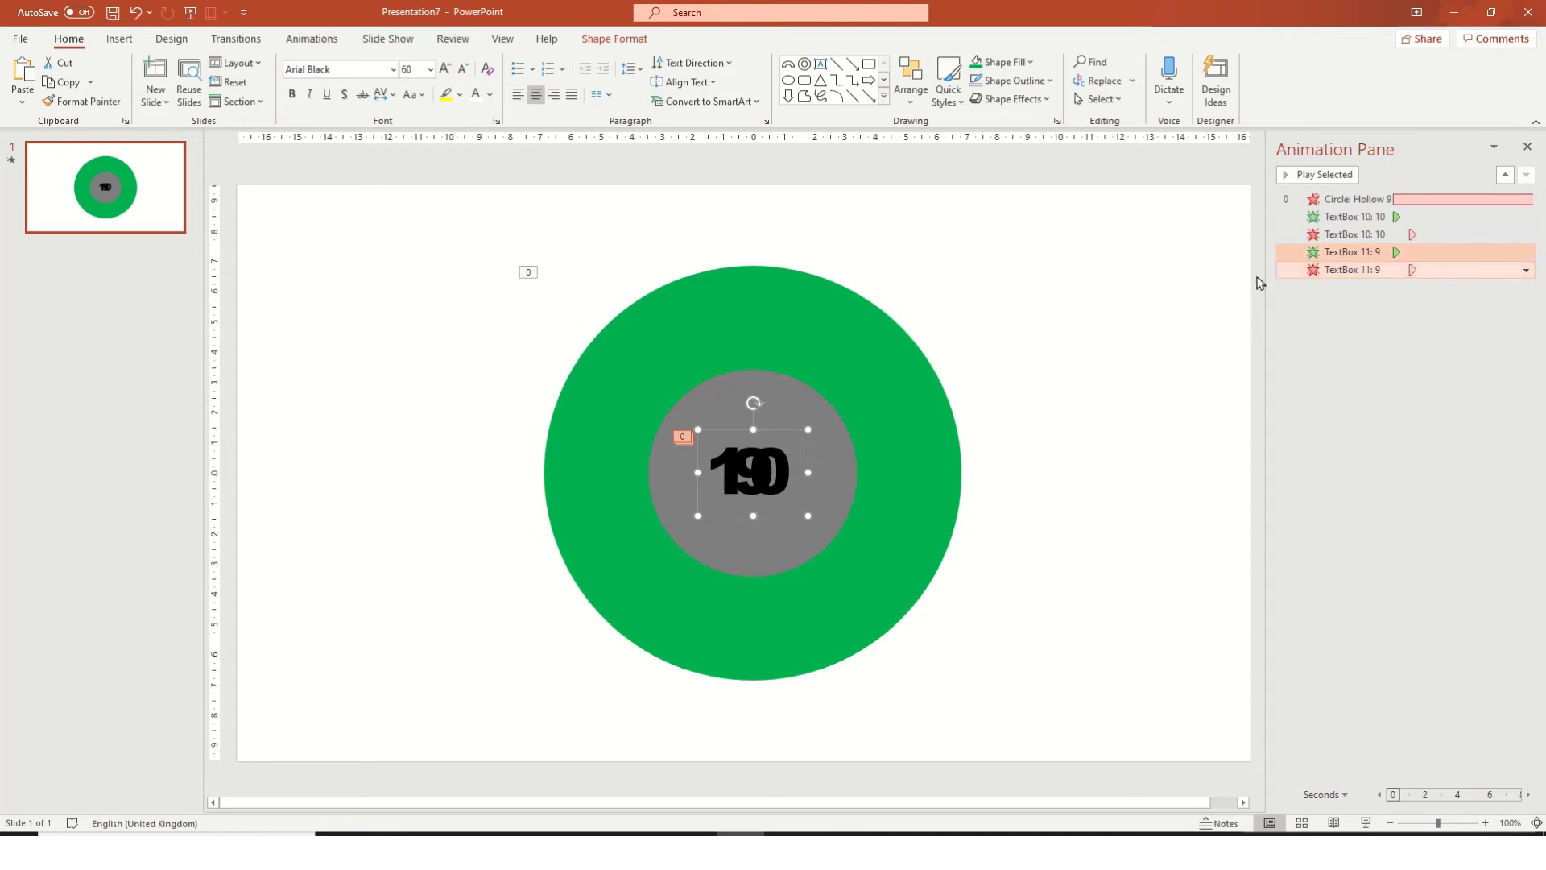
# Set the 9's Appear entrance to start With Previous.
pyautogui.click(1222, 283)
pyautogui.click(1457, 255)
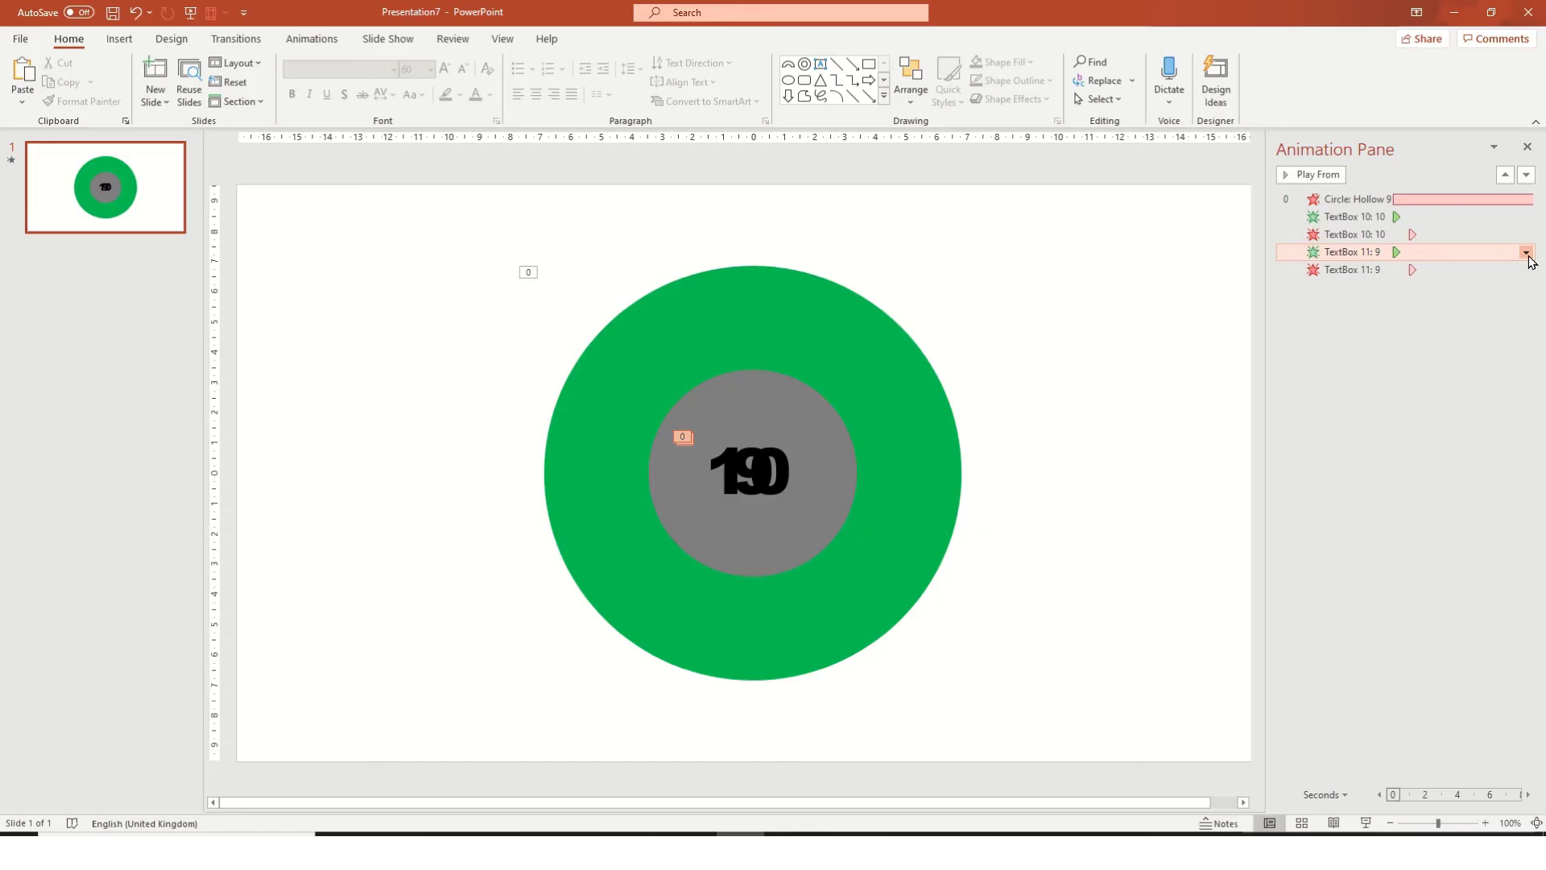
pyautogui.click(1527, 252)
pyautogui.click(1505, 293)
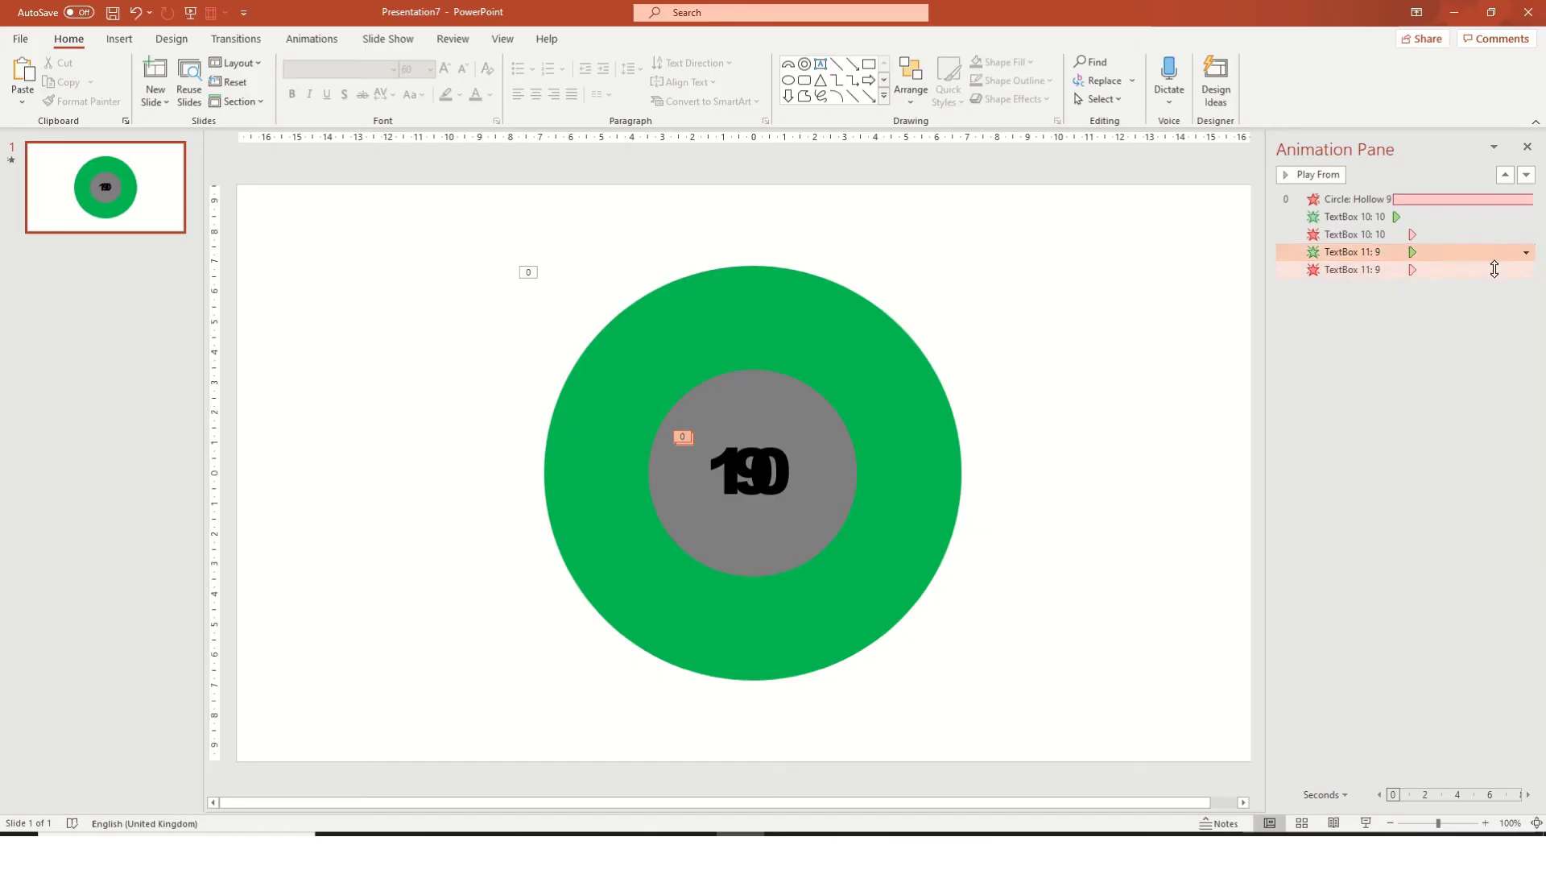
# Delay the 9's Disappear exit to 02.00 seconds.
pyautogui.click(1528, 270)
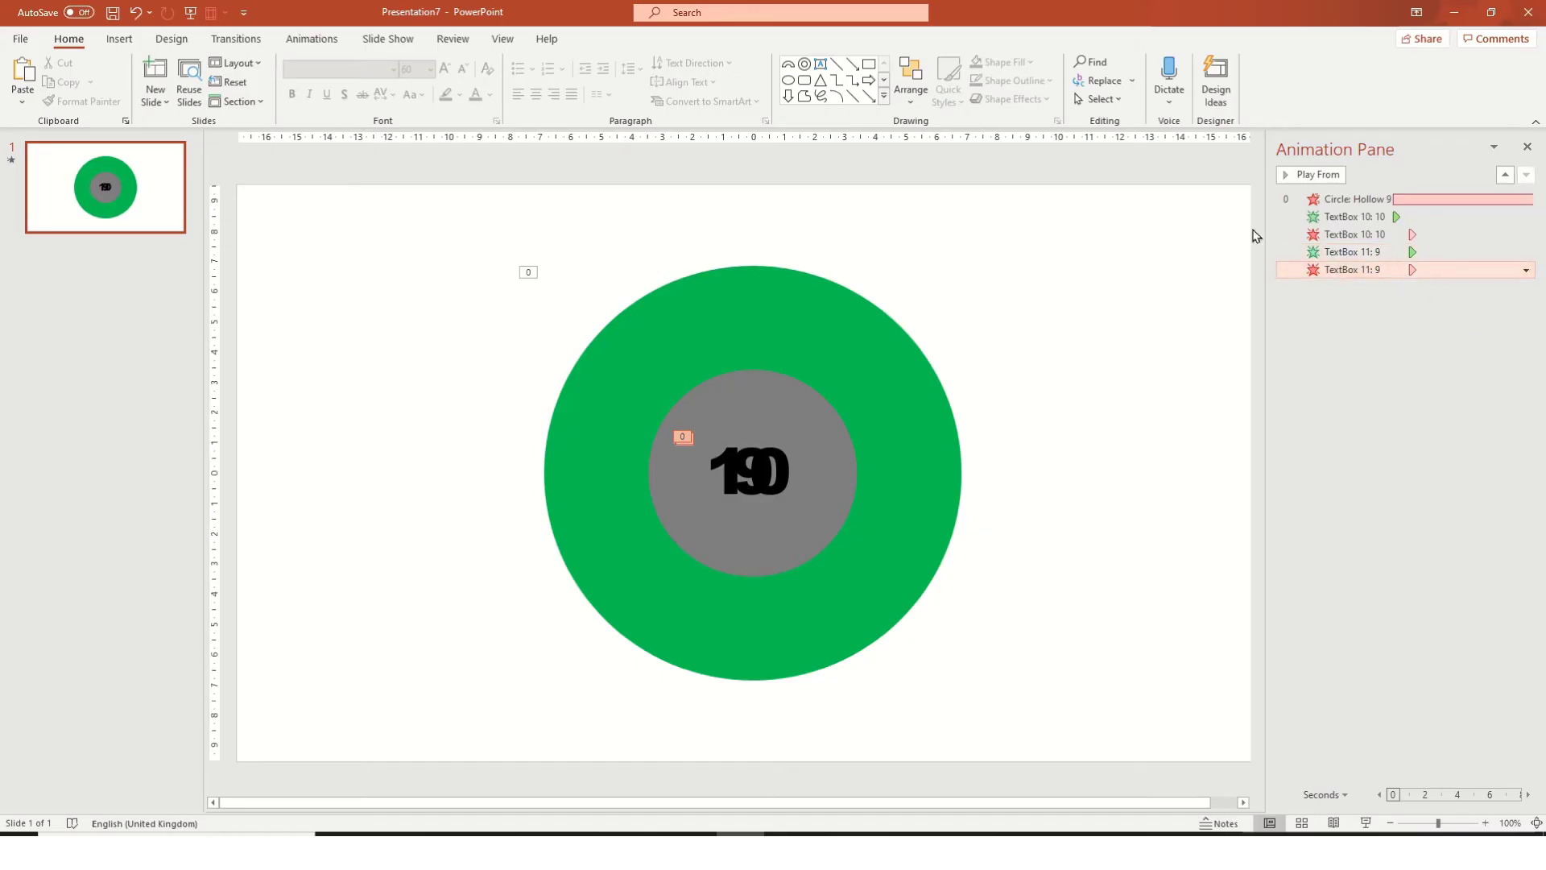
pyautogui.click(310, 39)
pyautogui.doubleClick(1369, 101)
pyautogui.write('2')
pyautogui.press('Return')
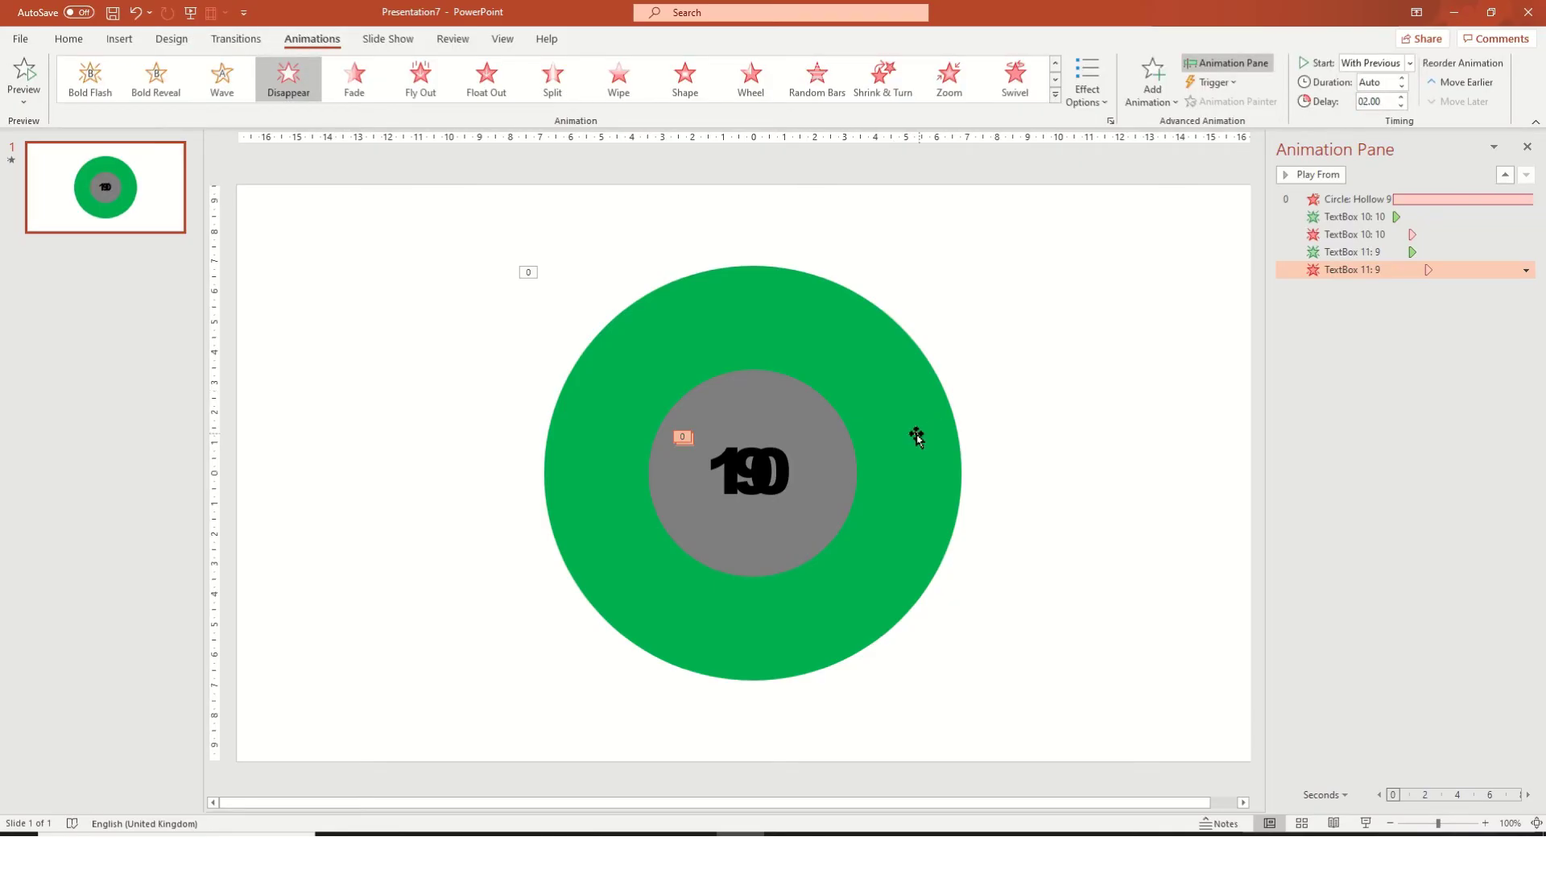
# Duplicate the 9 box to create the following number boxes, timed With Previous.
pyautogui.click(747, 460)
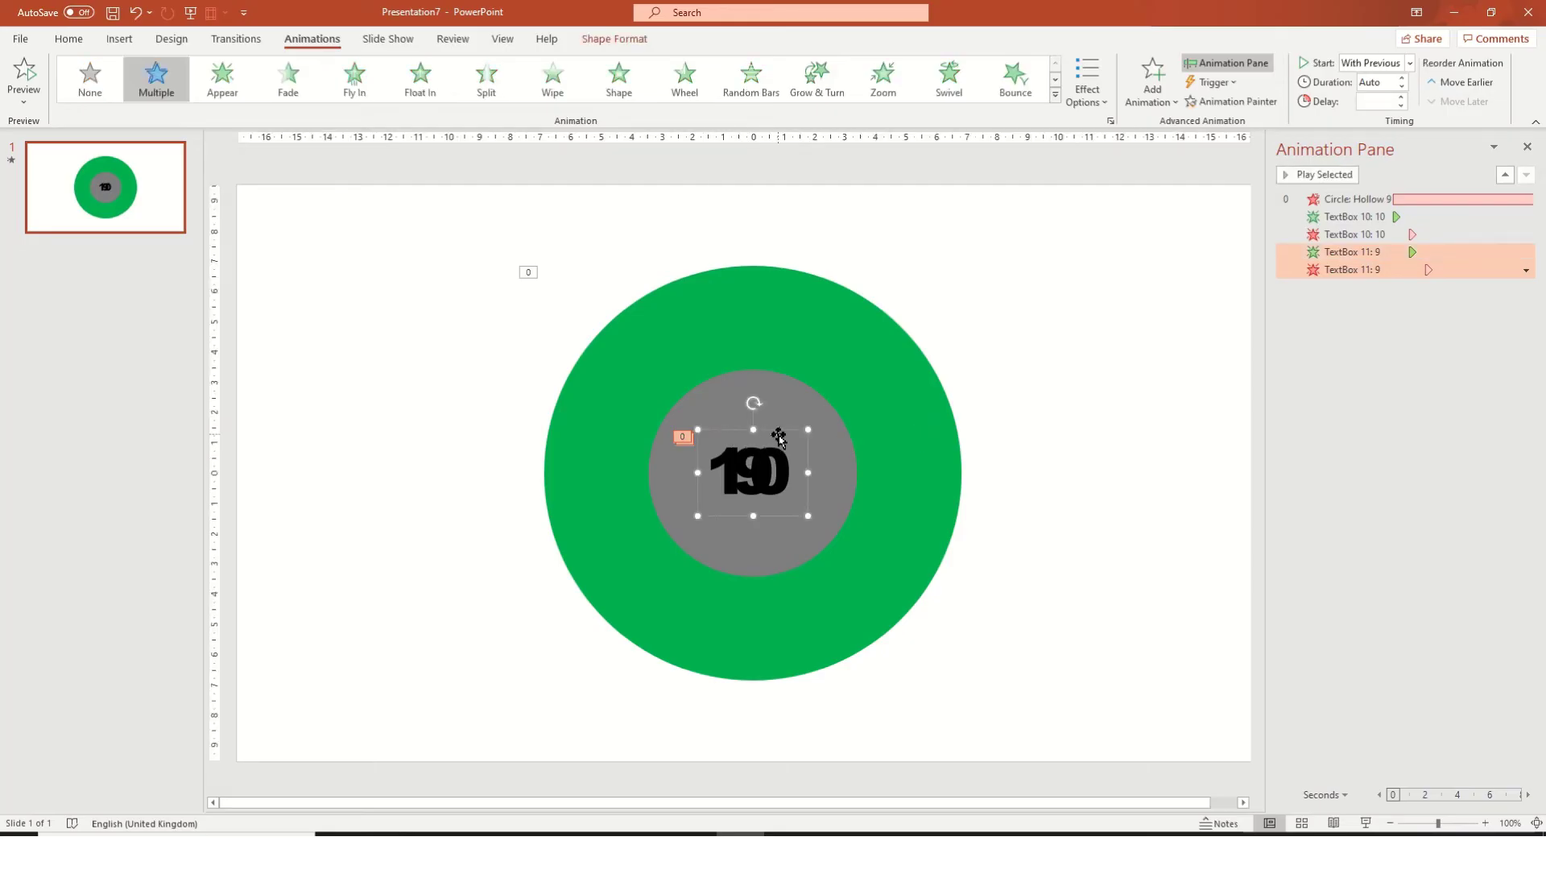
pyautogui.moveTo(778, 433); pyautogui.dragTo(891, 477)
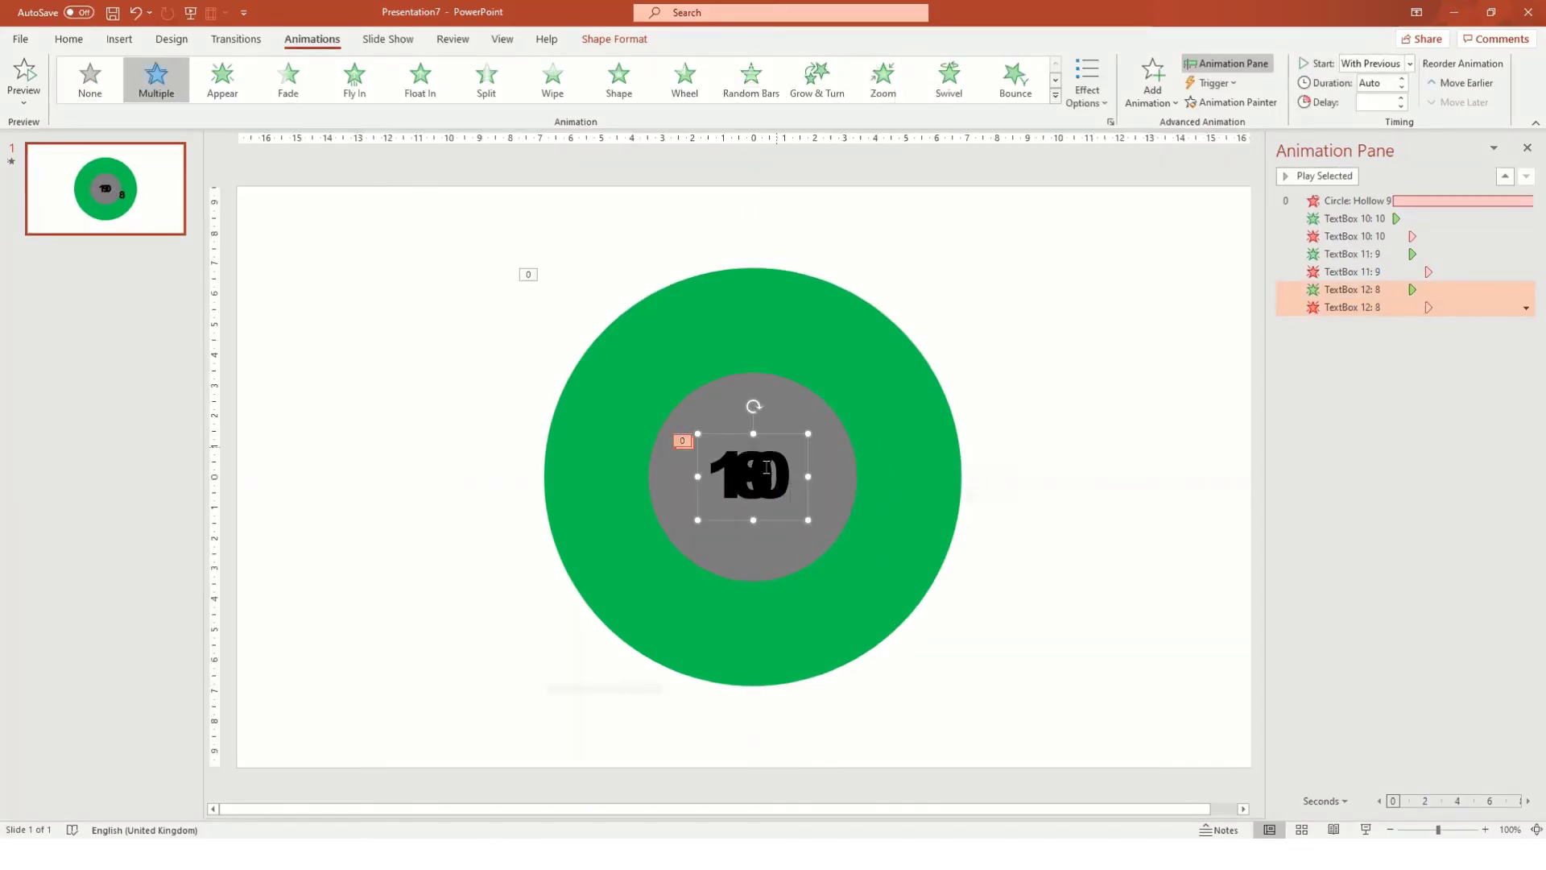
pyautogui.click(1525, 290)
pyautogui.click(1500, 335)
pyautogui.moveTo(817, 465); pyautogui.dragTo(1056, 483)
# Stack the 7, 6, 5, 4, 3, 2 and 1 boxes onto the grey centre over the 10.
pyautogui.moveTo(773, 503); pyautogui.dragTo(777, 437)
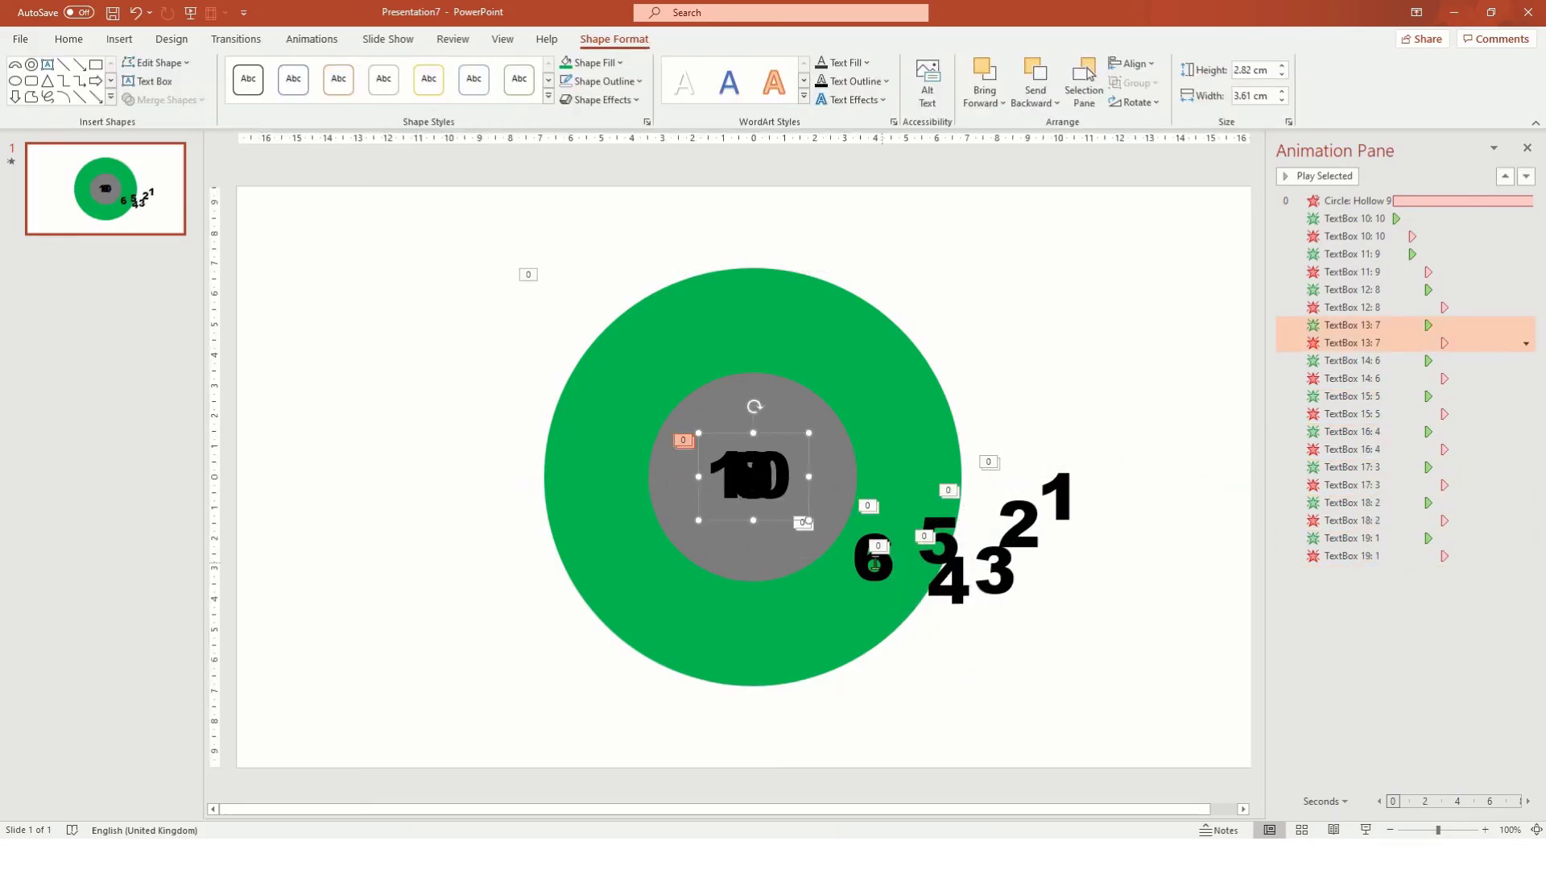
pyautogui.moveTo(874, 556); pyautogui.dragTo(753, 476)
pyautogui.moveTo(938, 538); pyautogui.dragTo(757, 475)
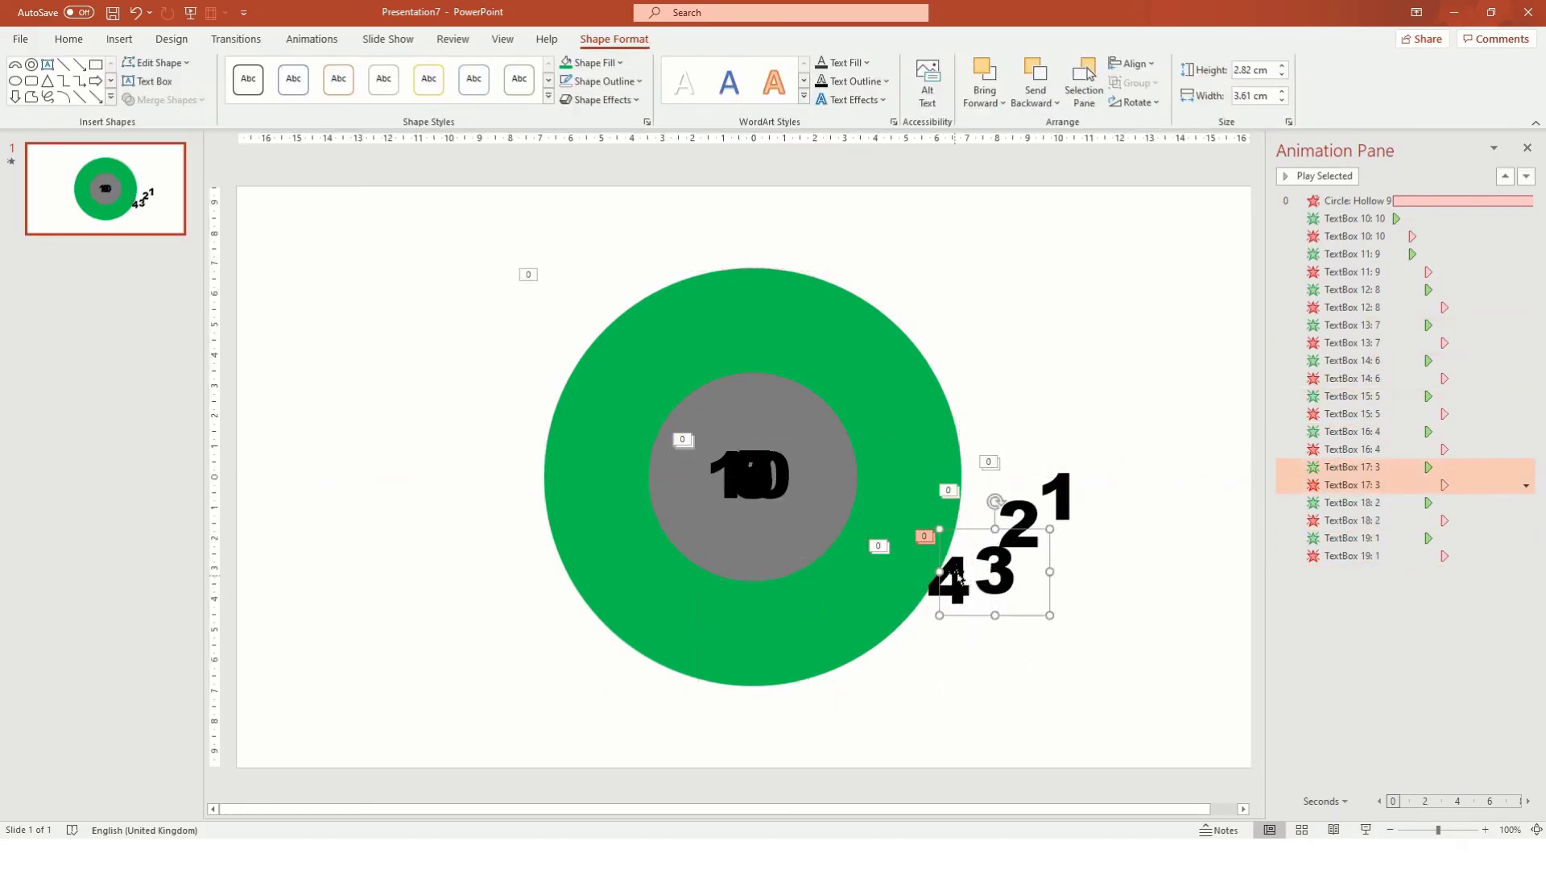
pyautogui.moveTo(926, 535); pyautogui.dragTo(861, 386)
pyautogui.moveTo(948, 580); pyautogui.dragTo(757, 477)
pyautogui.moveTo(928, 422); pyautogui.dragTo(718, 471)
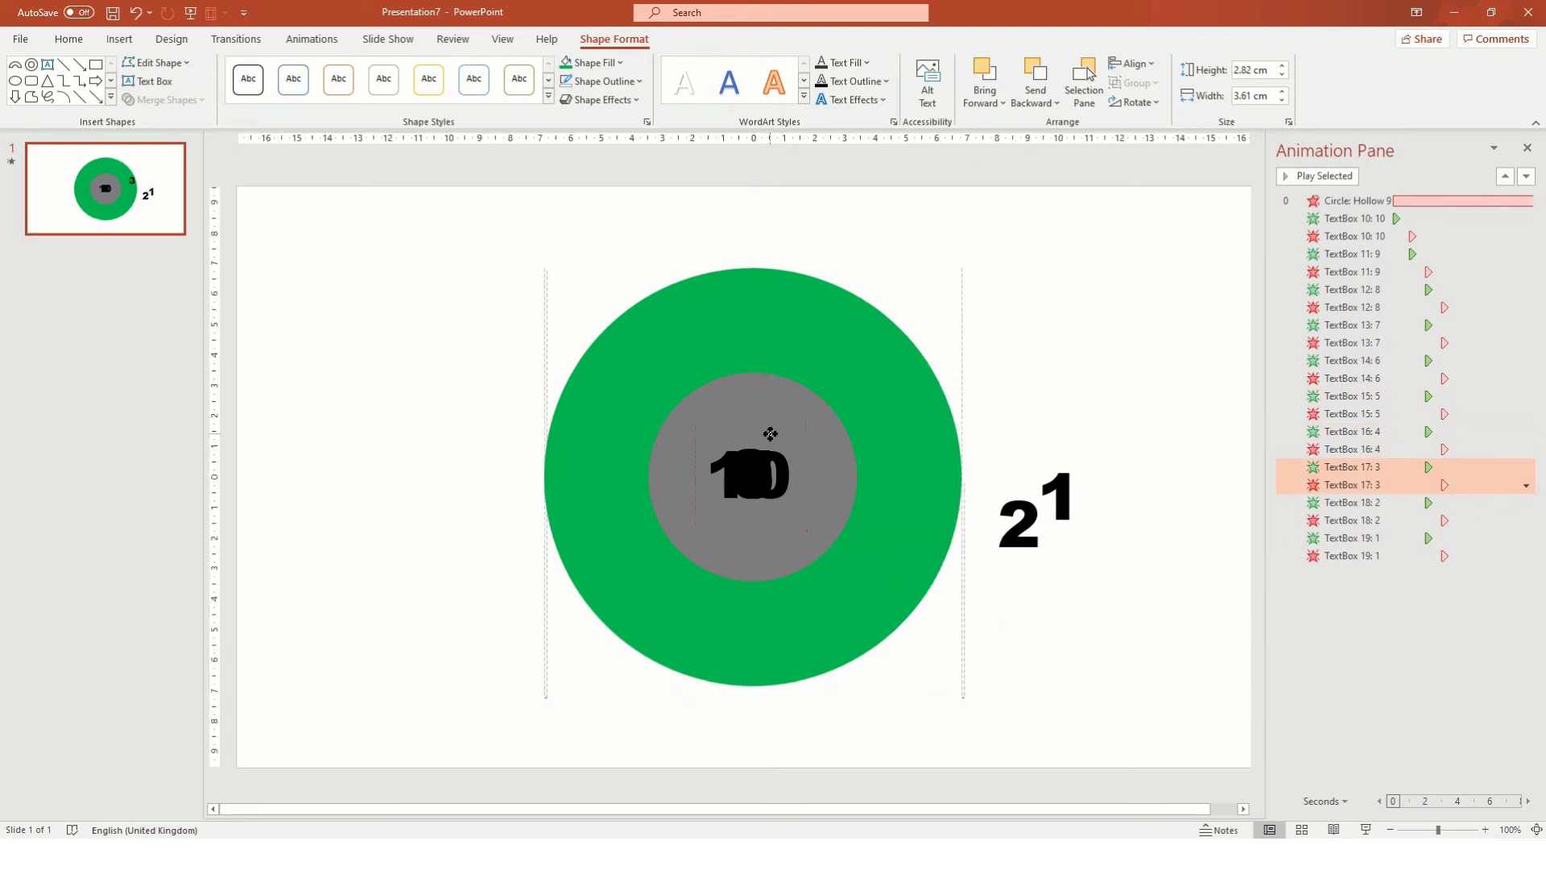
pyautogui.click(1021, 524)
pyautogui.moveTo(1021, 524); pyautogui.dragTo(715, 436)
pyautogui.click(1067, 475)
pyautogui.moveTo(1066, 475); pyautogui.dragTo(754, 453)
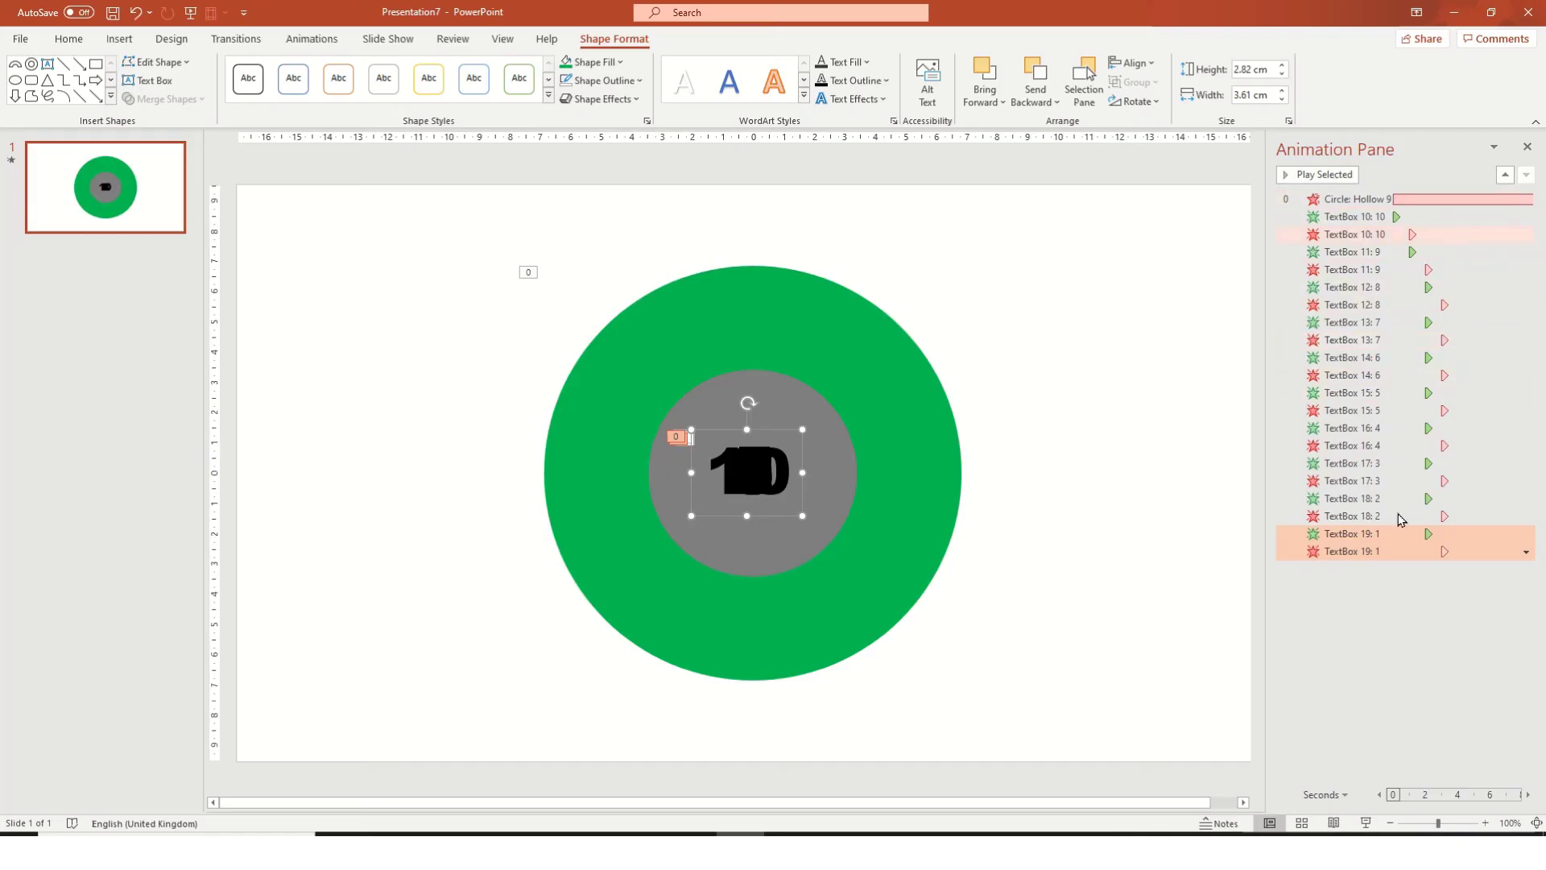
# Make the number 7 entrance start with the 8 and push the 7 exit later.
pyautogui.click(1467, 323)
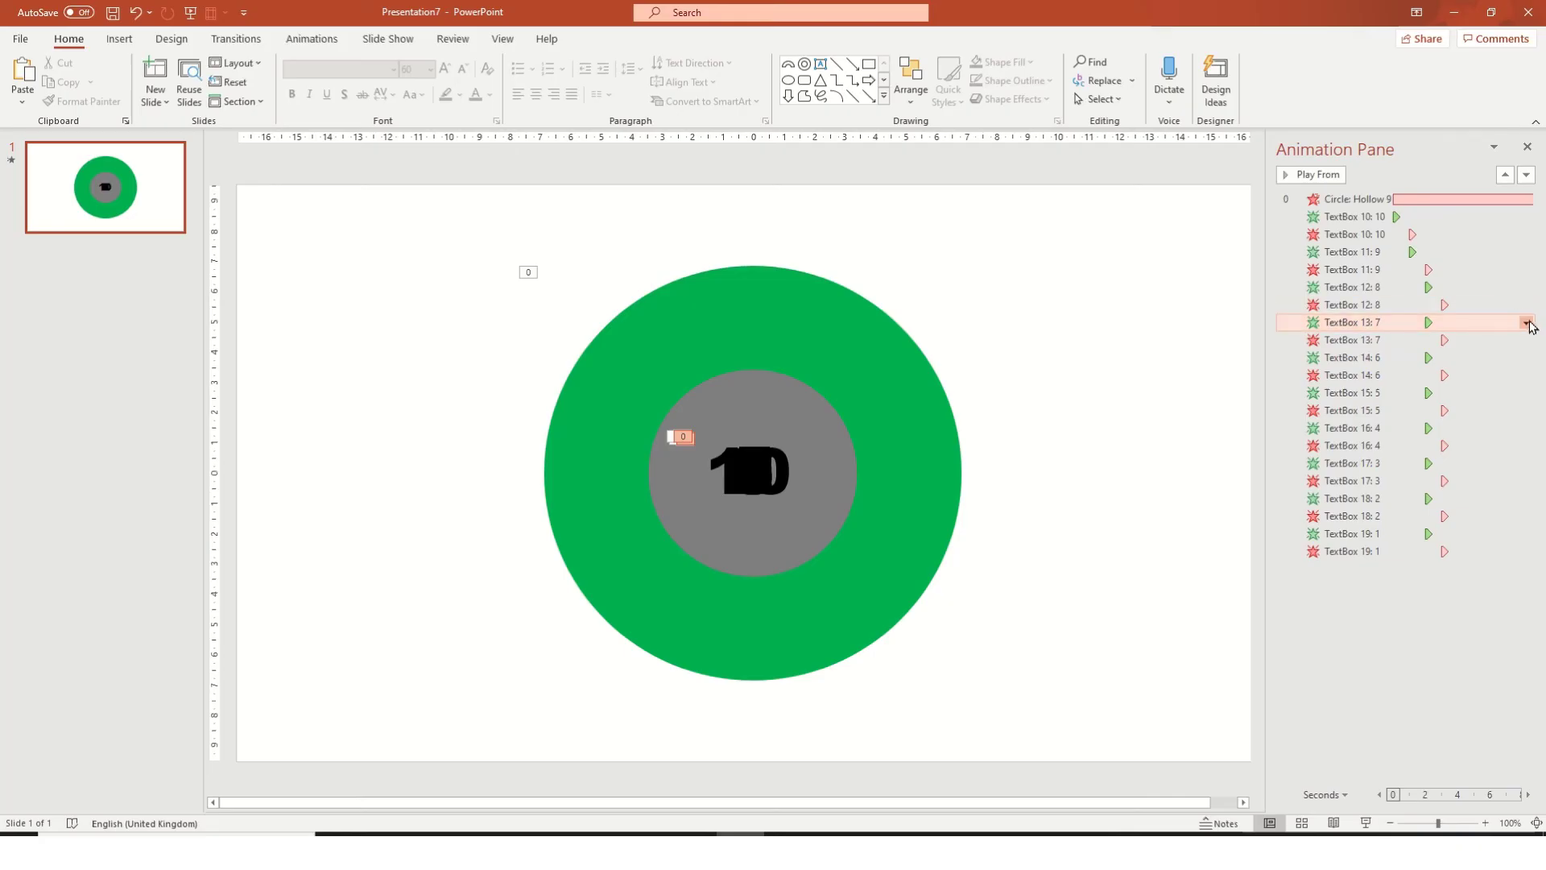
pyautogui.click(1527, 324)
pyautogui.click(1449, 359)
pyautogui.click(1490, 341)
pyautogui.click(312, 39)
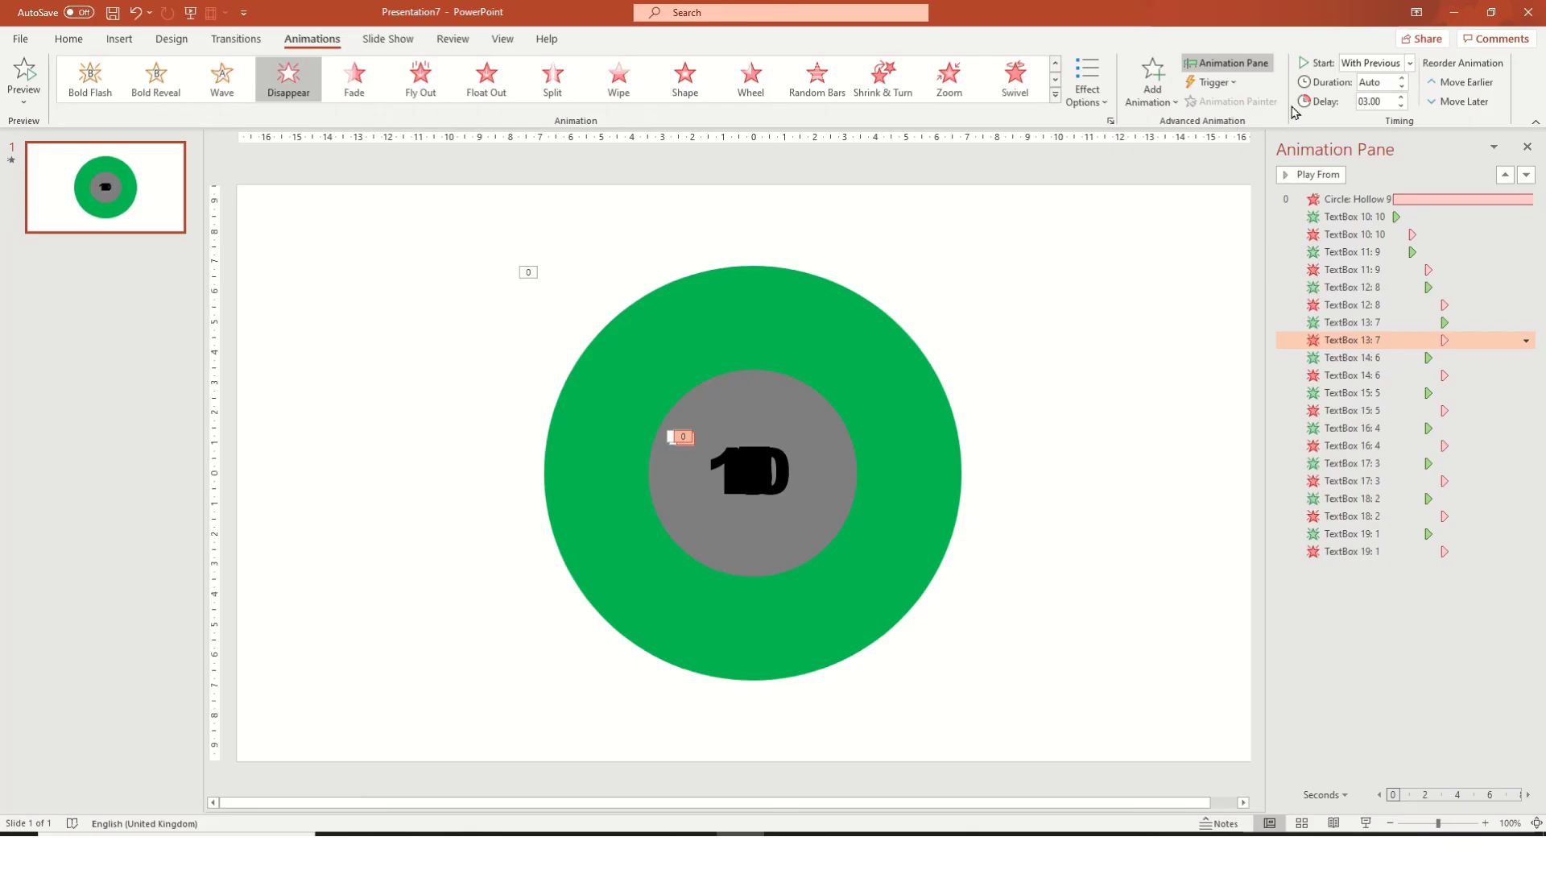
pyautogui.click(1401, 95)
pyautogui.click(1401, 96)
# Select the exits of numbers 6 through 1 together and raise their delay to 04.00.
pyautogui.click(1464, 357)
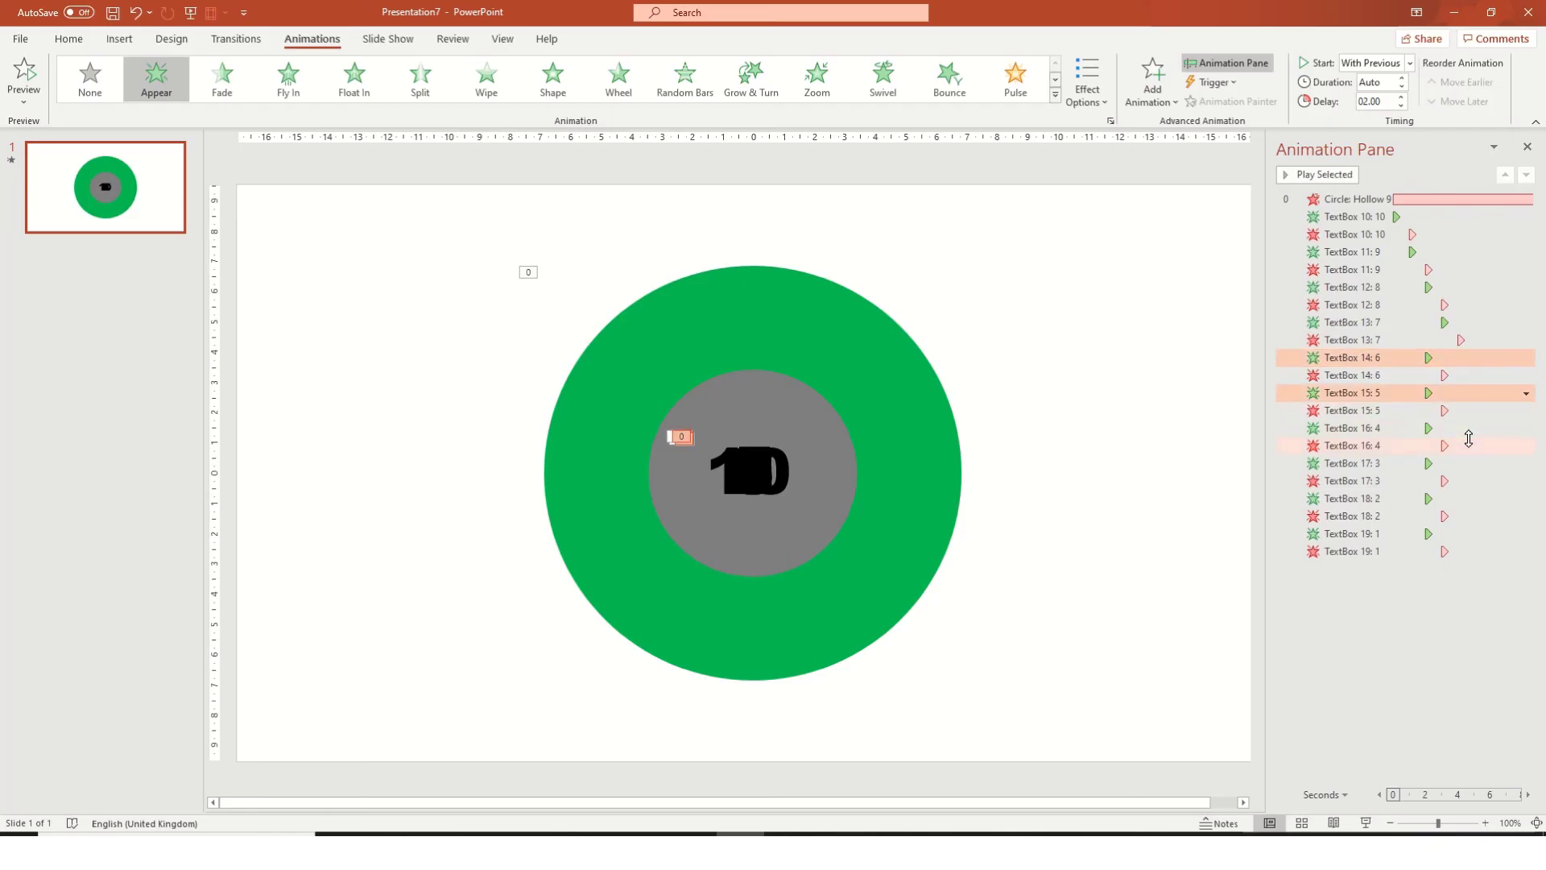
pyautogui.click(1467, 429)
pyautogui.click(1477, 375)
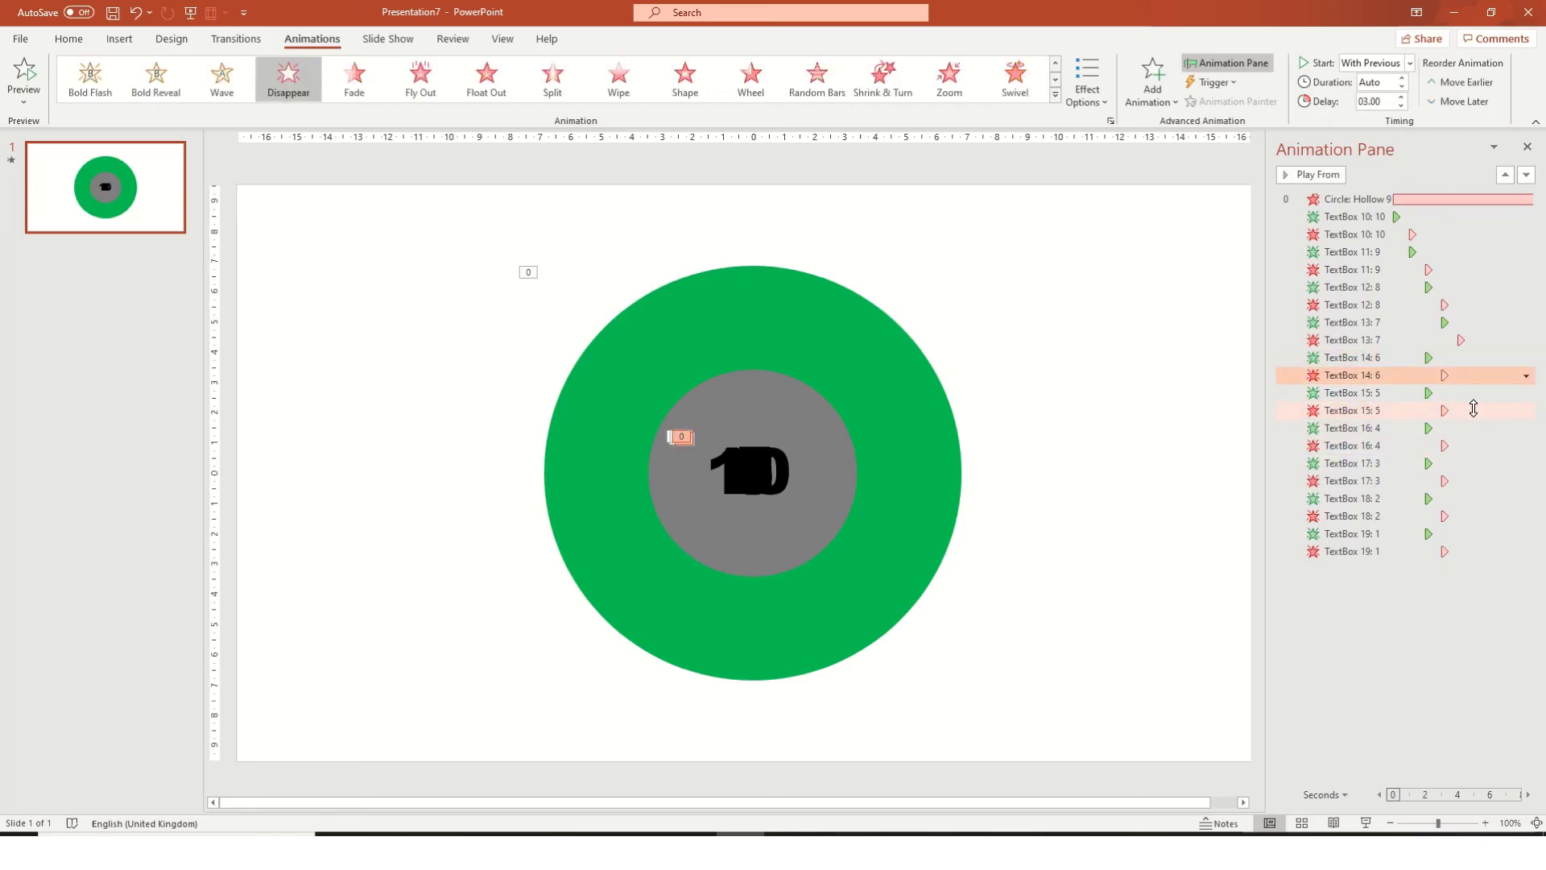
pyautogui.keyDown('ctrl'); pyautogui.click(1475, 410); pyautogui.keyUp('ctrl')
pyautogui.keyDown('ctrl'); pyautogui.click(1468, 447); pyautogui.keyUp('ctrl')
pyautogui.keyDown('ctrl'); pyautogui.click(1455, 483); pyautogui.keyUp('ctrl')
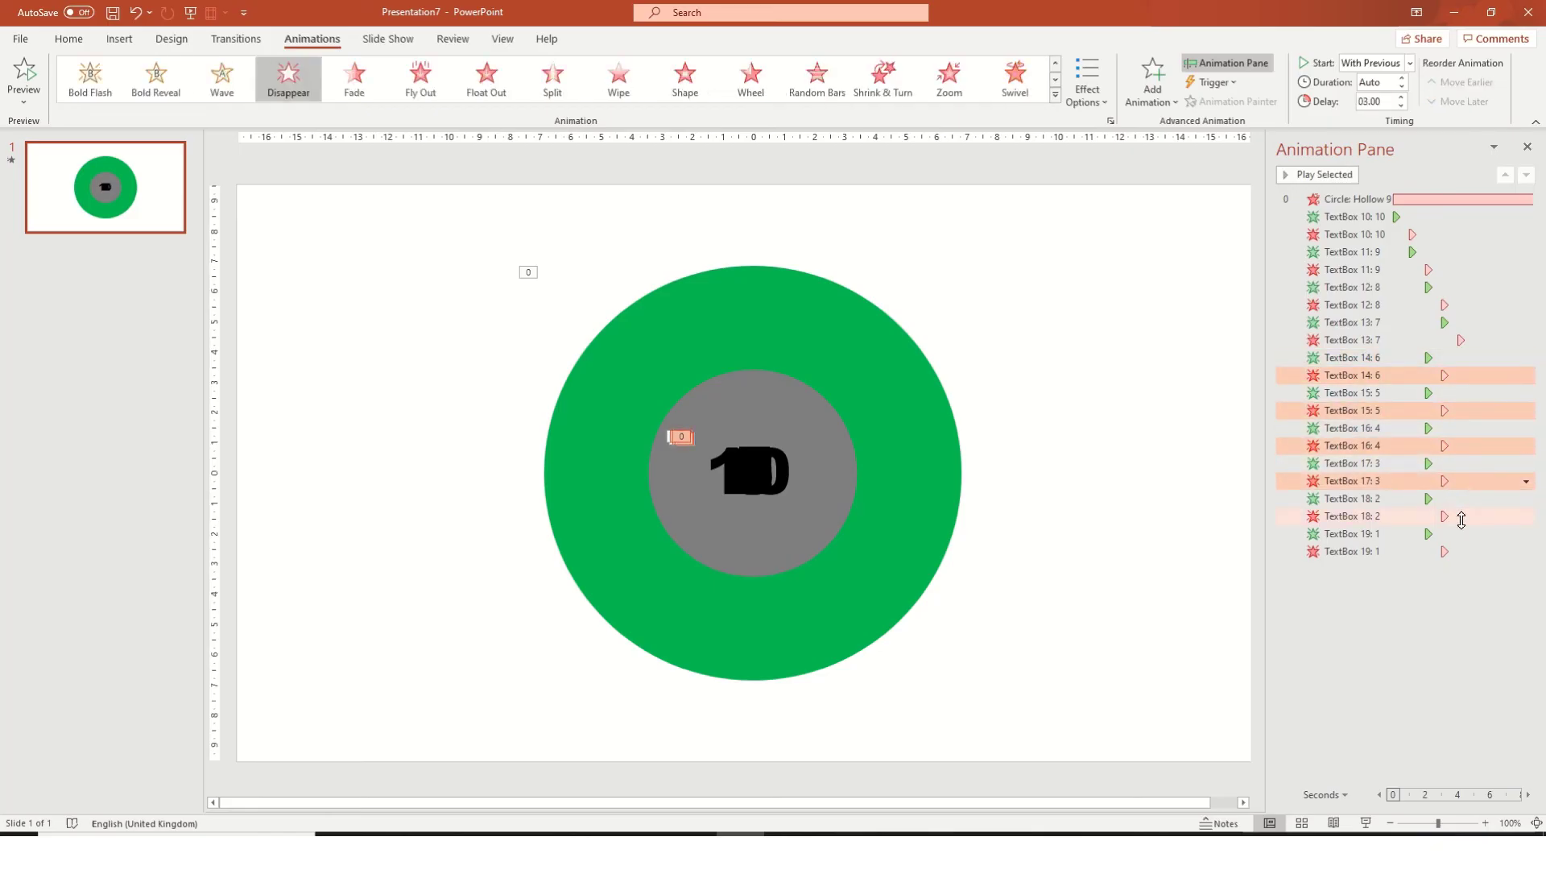
pyautogui.keyDown('ctrl'); pyautogui.click(1457, 516); pyautogui.keyUp('ctrl')
pyautogui.keyDown('ctrl'); pyautogui.click(1466, 552); pyautogui.keyUp('ctrl')
pyautogui.click(1402, 97)
pyautogui.click(1401, 96)
pyautogui.click(1402, 96)
pyautogui.click(1402, 96)
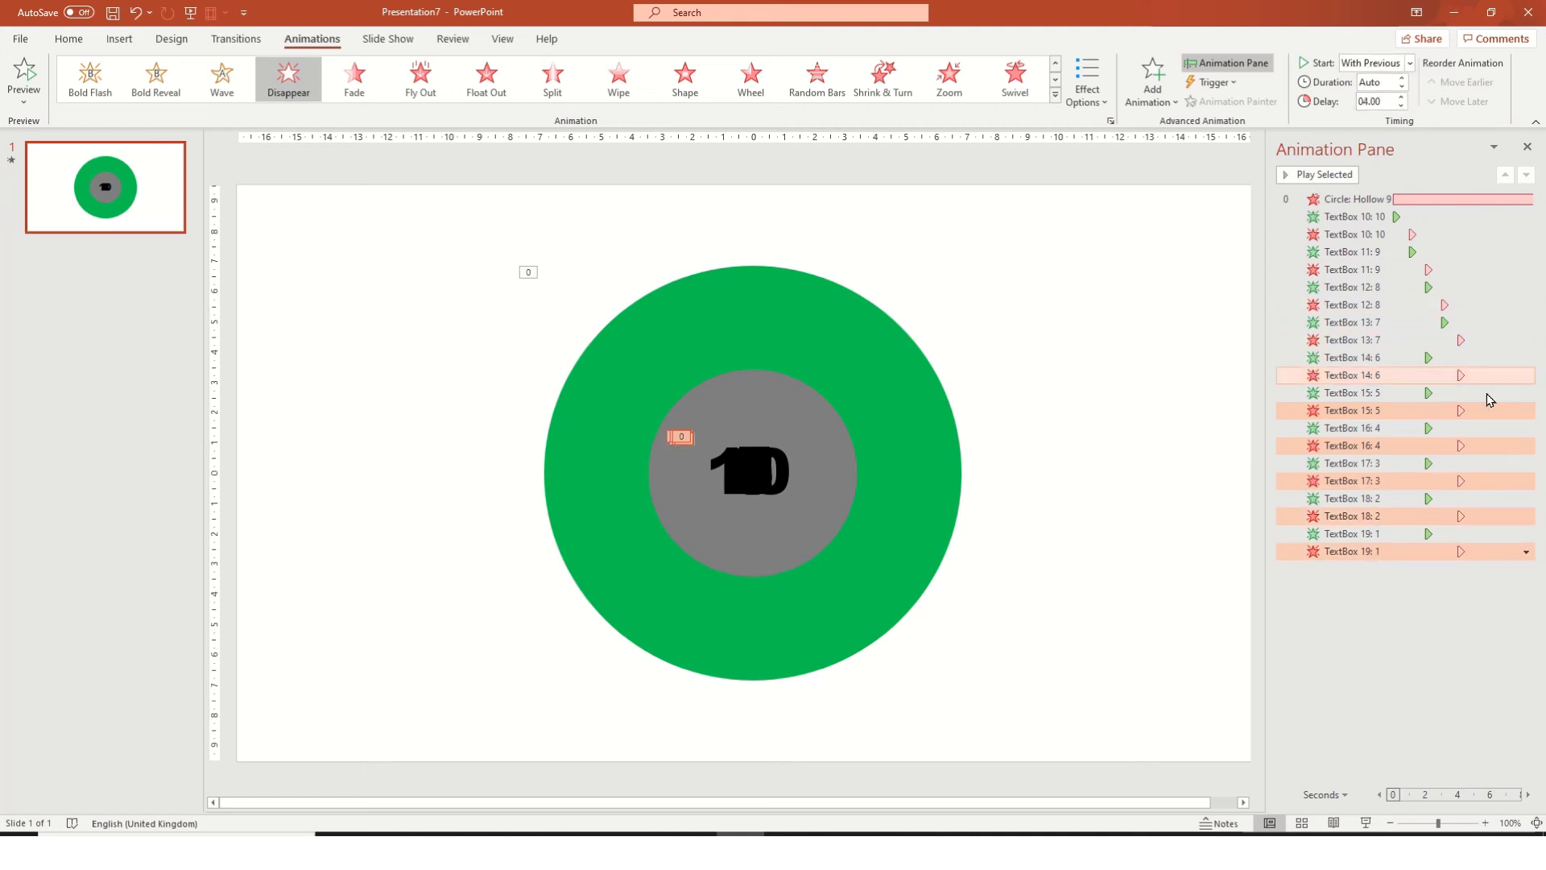
# Move the group's exit delay to 05.25, back to 05.00, then set the 6 exit alone to 04.50.
pyautogui.click(1401, 96)
pyautogui.click(1401, 97)
pyautogui.click(1401, 97)
pyautogui.click(1401, 96)
pyautogui.click(1401, 96)
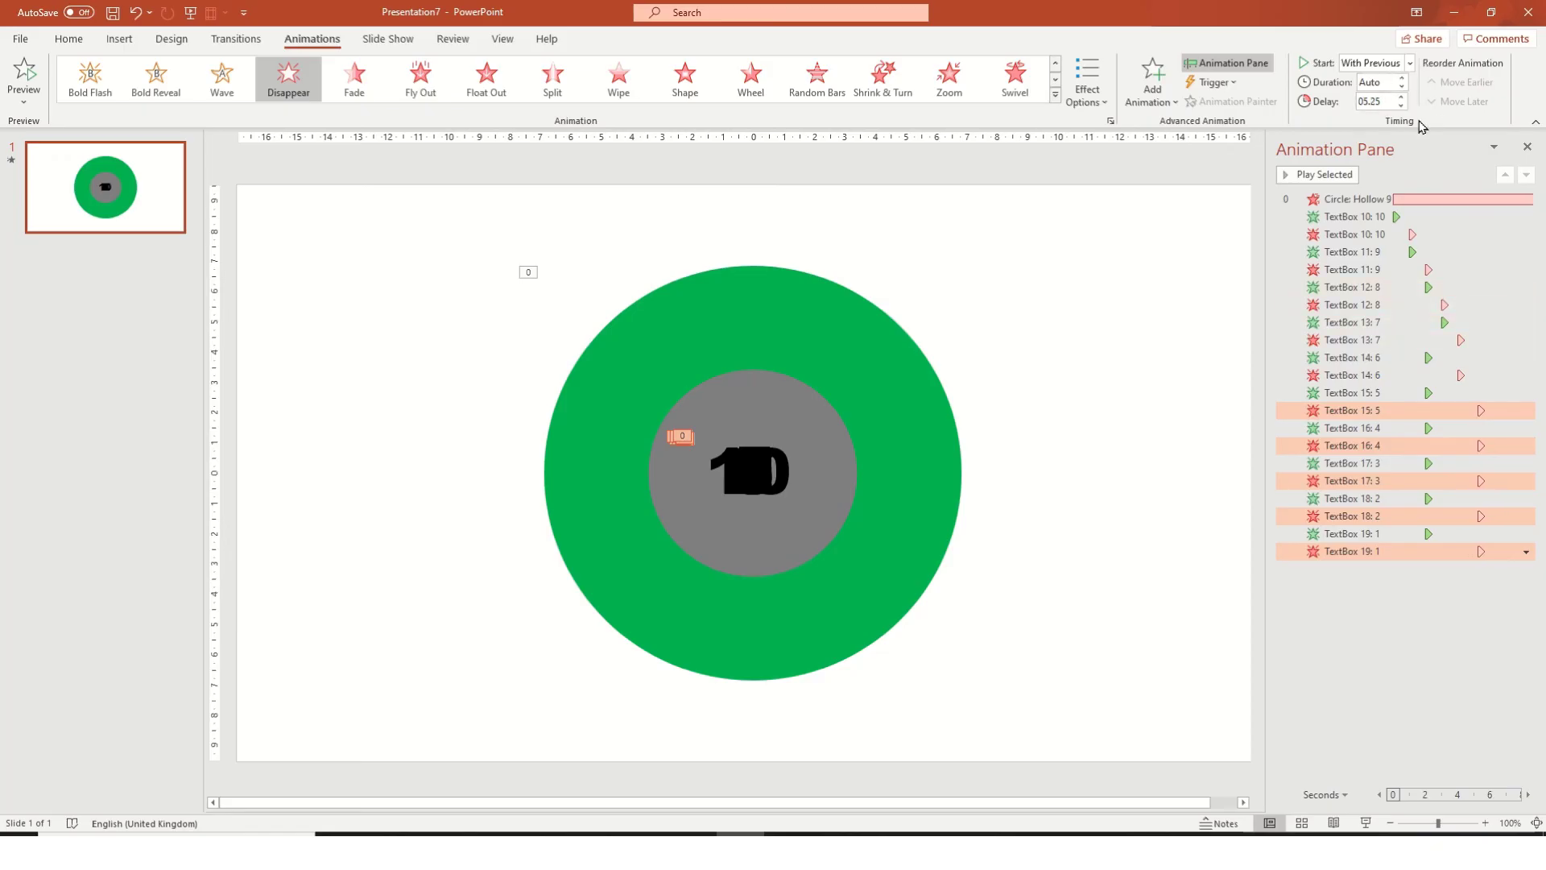
pyautogui.click(1401, 105)
pyautogui.click(1490, 374)
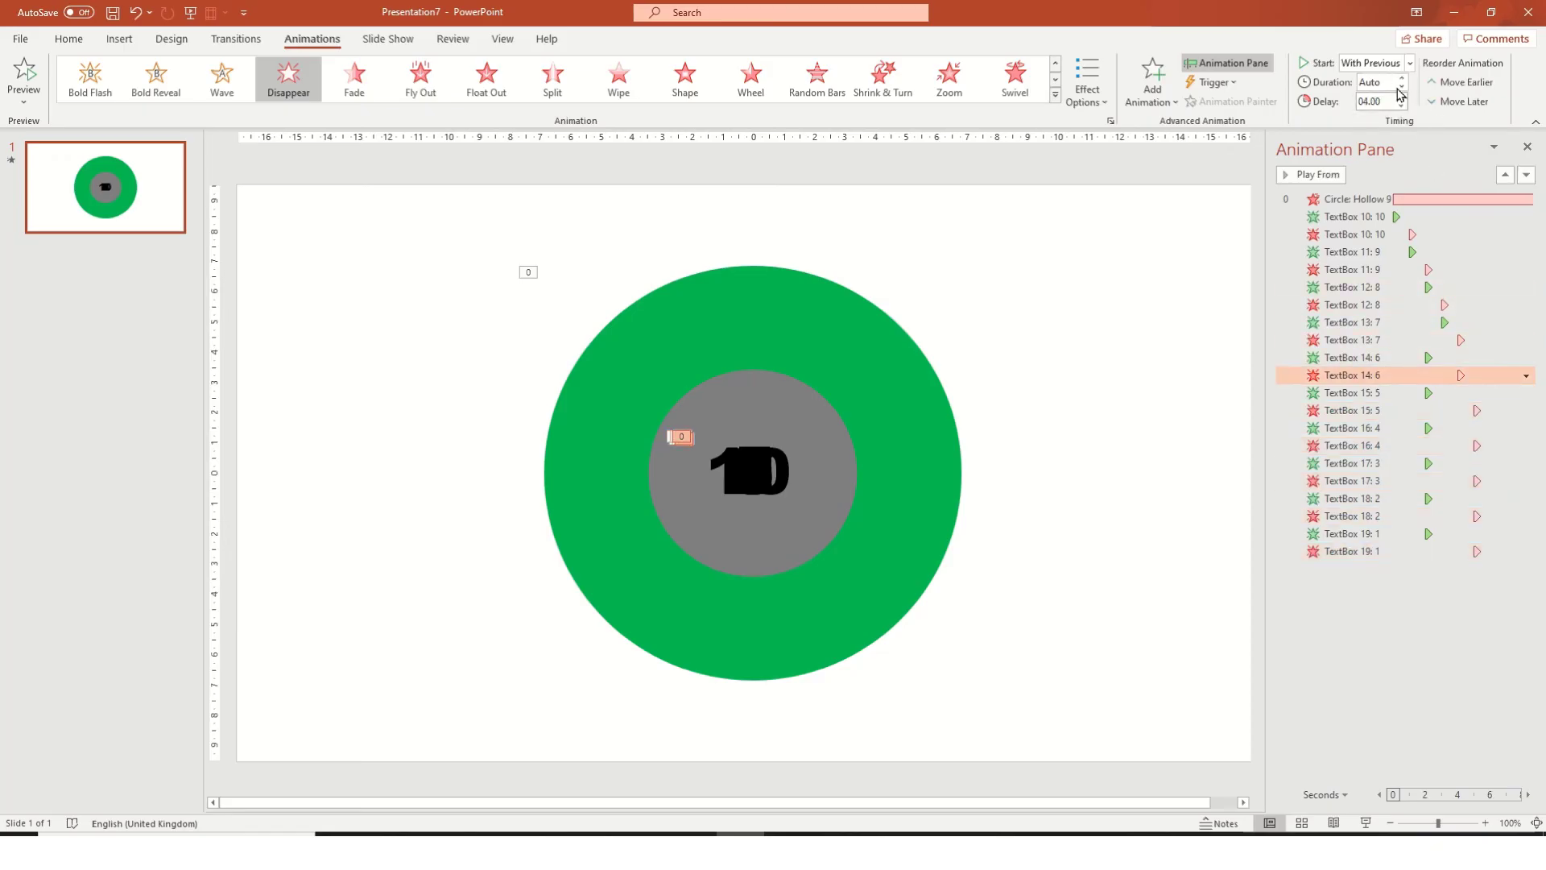
pyautogui.click(1401, 96)
pyautogui.click(1401, 96)
# Select the exits of numbers 5 through 1 and raise their delay to 06.00.
pyautogui.click(1497, 407)
pyautogui.keyDown('ctrl'); pyautogui.click(1492, 445); pyautogui.keyUp('ctrl')
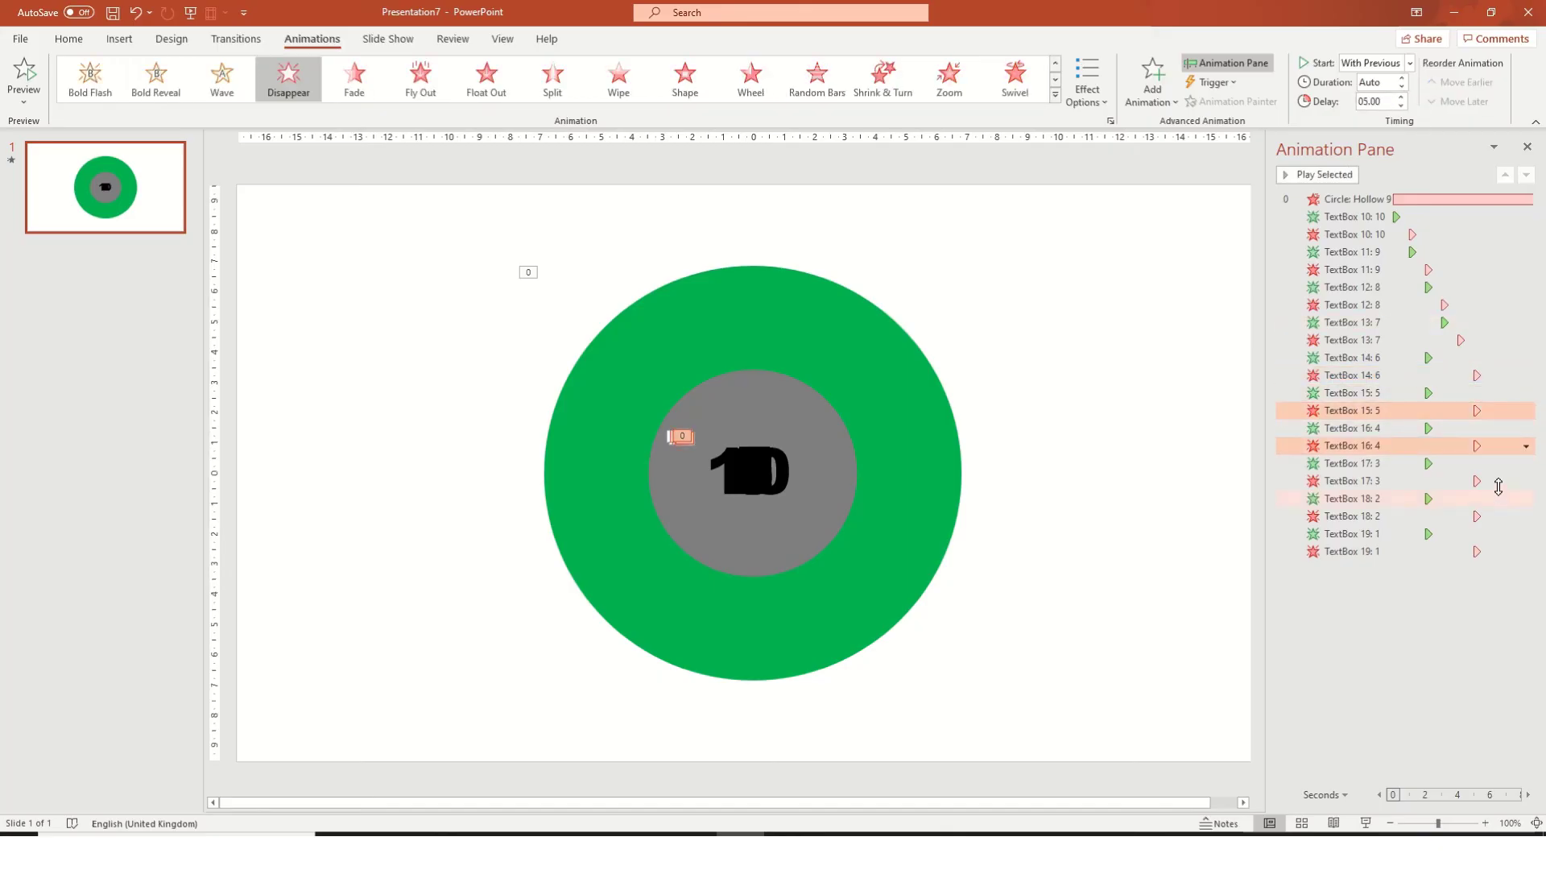
pyautogui.keyDown('ctrl'); pyautogui.click(1494, 481); pyautogui.keyUp('ctrl')
pyautogui.keyDown('ctrl'); pyautogui.click(1495, 515); pyautogui.keyUp('ctrl')
pyautogui.keyDown('ctrl'); pyautogui.click(1492, 551); pyautogui.keyUp('ctrl')
pyautogui.keyDown('ctrl'); pyautogui.click(1494, 515); pyautogui.keyUp('ctrl')
pyautogui.keyDown('ctrl'); pyautogui.click(1449, 515); pyautogui.keyUp('ctrl')
pyautogui.click(1401, 96)
pyautogui.click(1401, 97)
pyautogui.click(1401, 97)
pyautogui.click(1401, 96)
pyautogui.keyDown('ctrl'); pyautogui.click(1509, 411); pyautogui.keyUp('ctrl')
pyautogui.click(1401, 96)
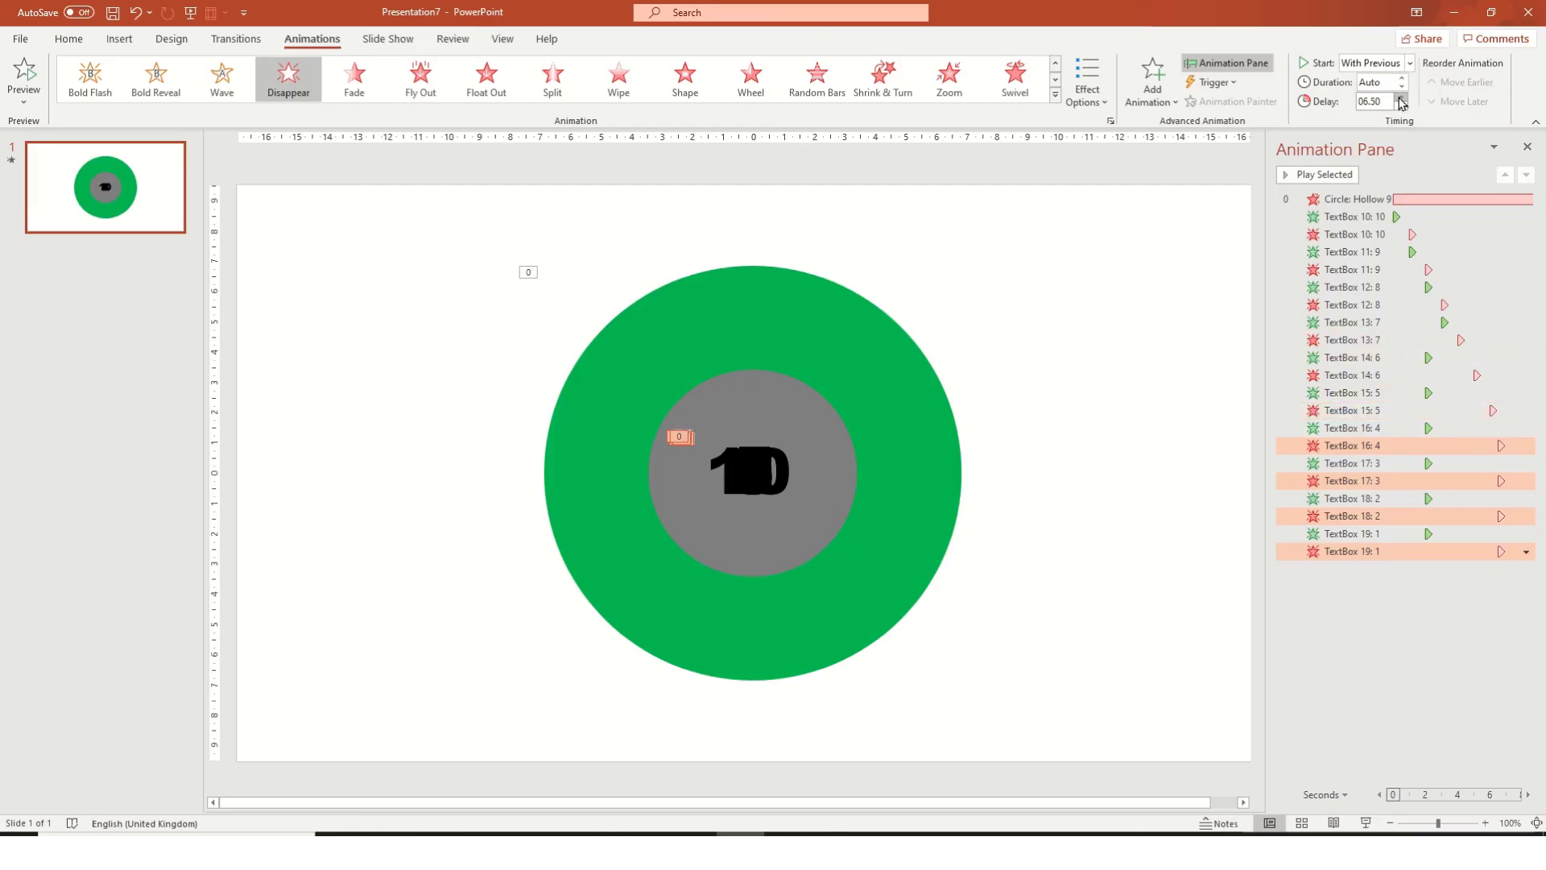
# Drop 4, 3 and 2 in turn, stepping the remaining exits to 08.00, 09.00, then 10.00 for 1.
pyautogui.keyDown('ctrl'); pyautogui.click(1528, 443); pyautogui.keyUp('ctrl')
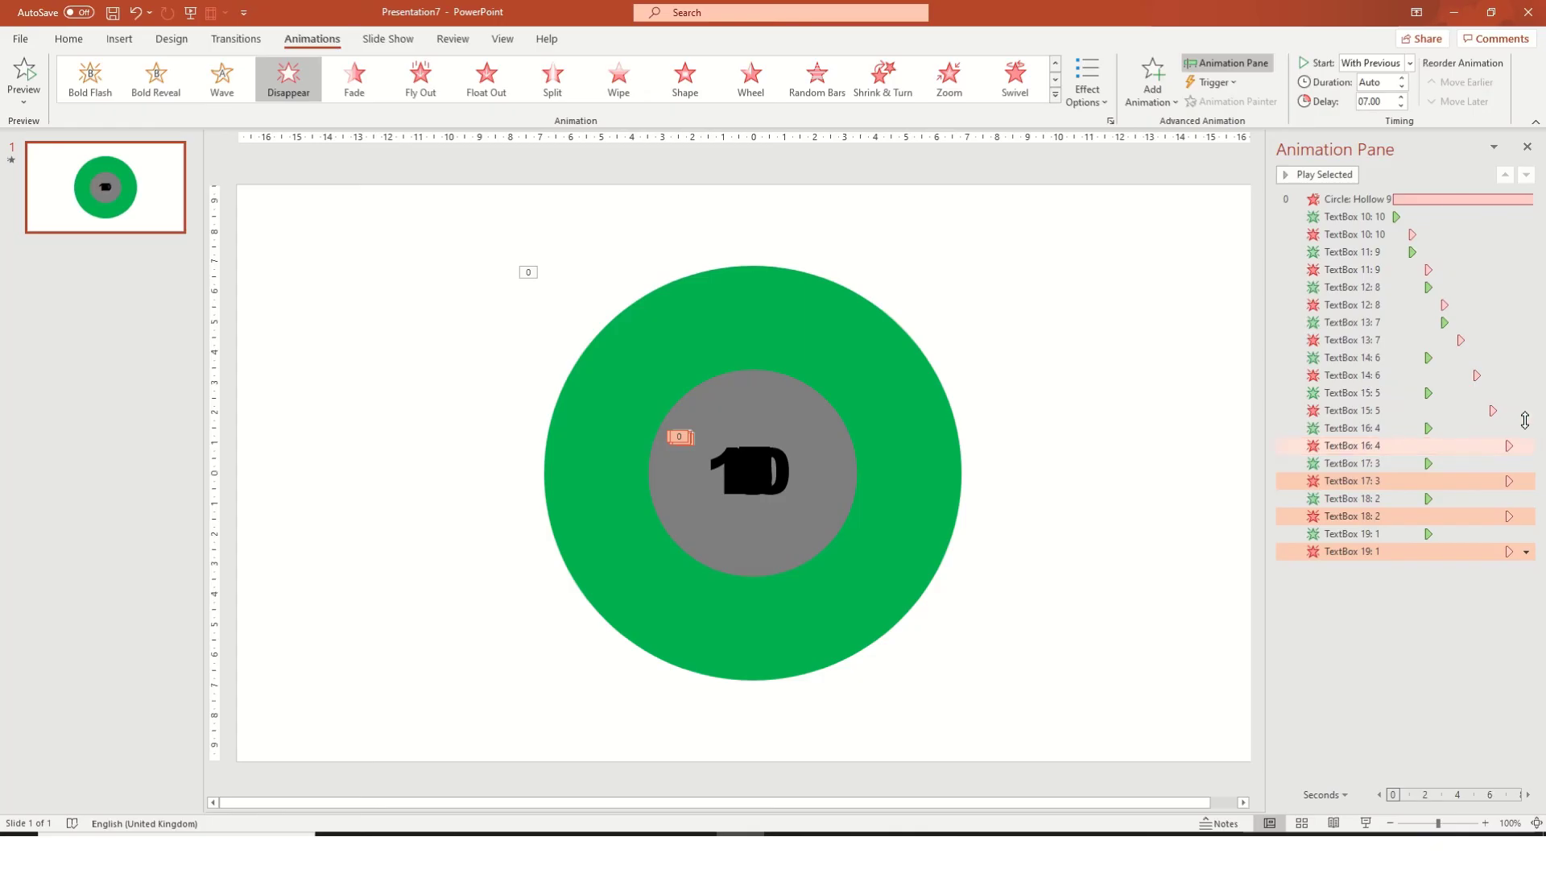
pyautogui.click(1401, 97)
pyautogui.click(1401, 97)
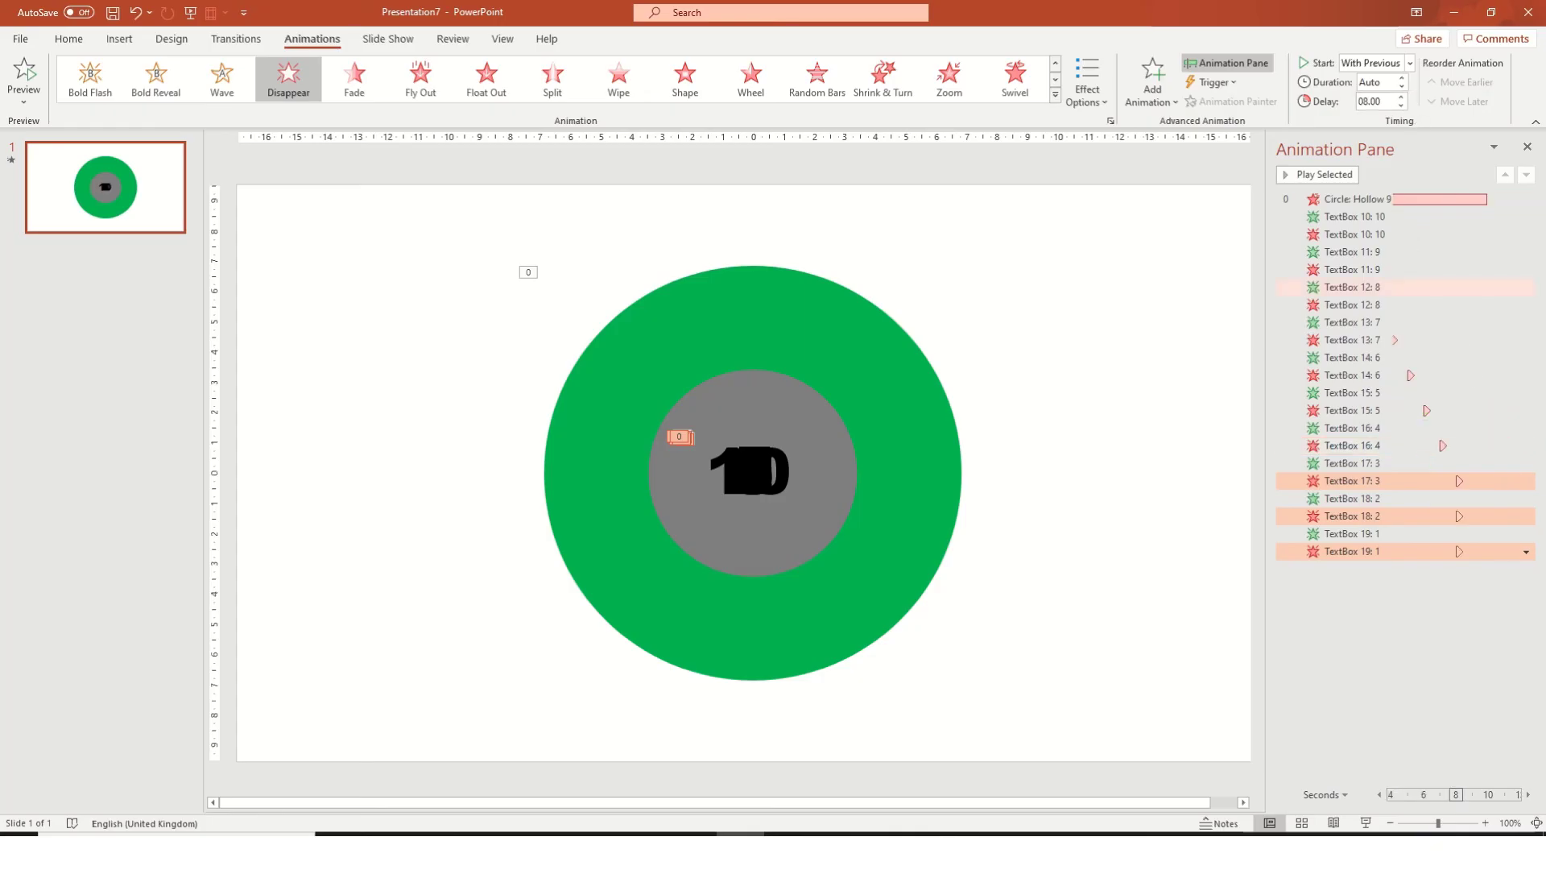
pyautogui.keyDown('ctrl'); pyautogui.click(1464, 481); pyautogui.keyUp('ctrl')
pyautogui.click(1401, 97)
pyautogui.click(1401, 96)
pyautogui.keyDown('ctrl'); pyautogui.click(1483, 515); pyautogui.keyUp('ctrl')
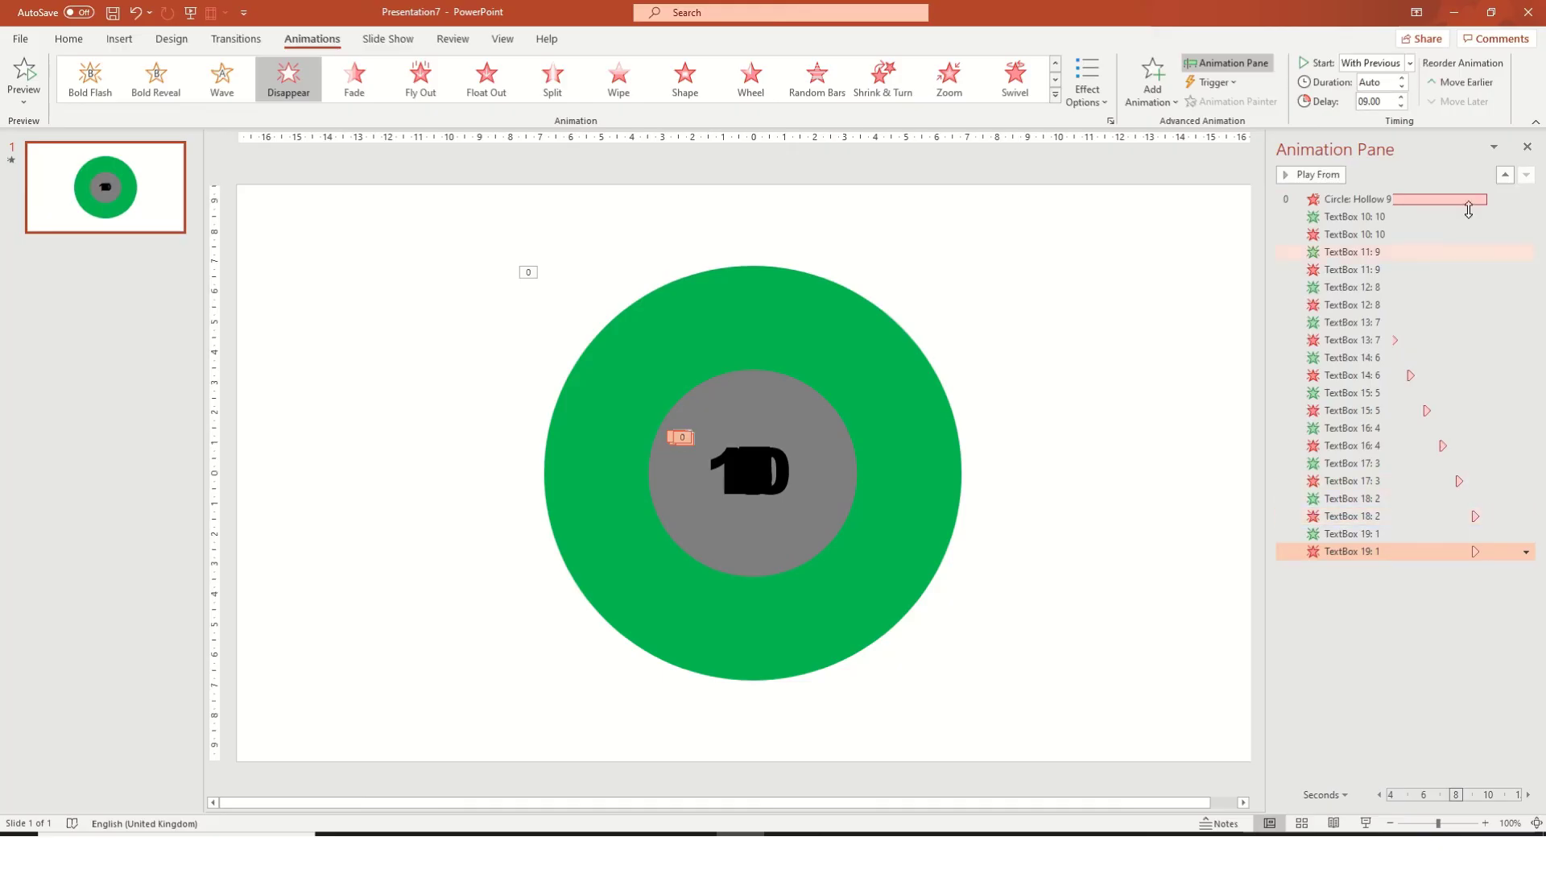
pyautogui.click(1401, 97)
# Set the entrances of numbers 1 through 6 (TextBox 14–19) to start With Previous.
pyautogui.click(1438, 534)
pyautogui.keyDown('ctrl'); pyautogui.click(1458, 498); pyautogui.keyUp('ctrl')
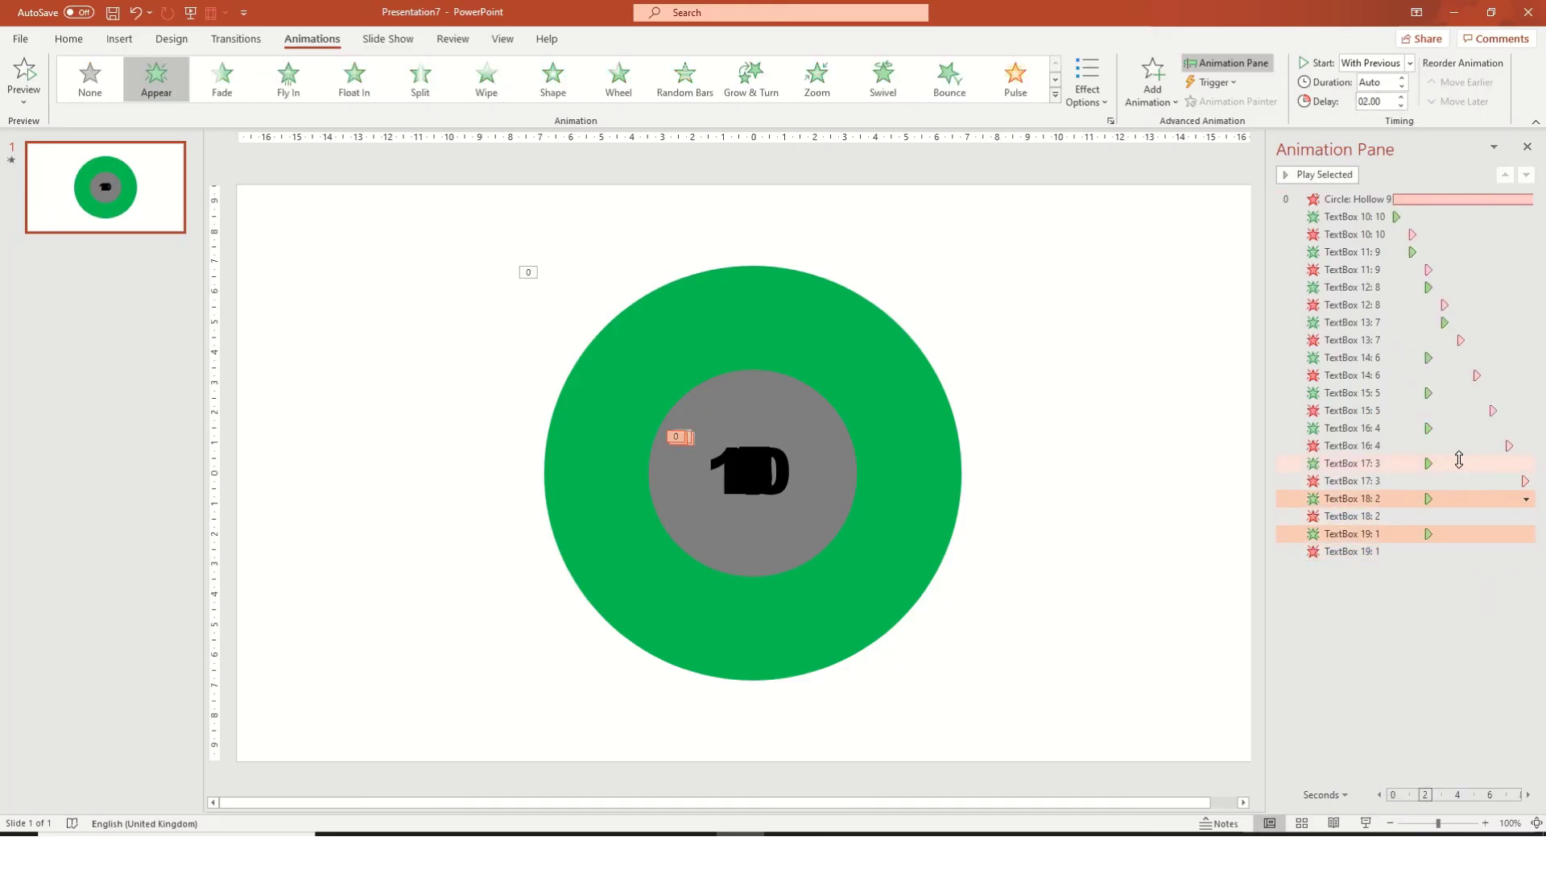
pyautogui.keyDown('ctrl'); pyautogui.click(1458, 463); pyautogui.keyUp('ctrl')
pyautogui.keyDown('ctrl'); pyautogui.click(1458, 428); pyautogui.keyUp('ctrl')
pyautogui.keyDown('ctrl'); pyautogui.click(1459, 393); pyautogui.keyUp('ctrl')
pyautogui.keyDown('ctrl'); pyautogui.click(1458, 357); pyautogui.keyUp('ctrl')
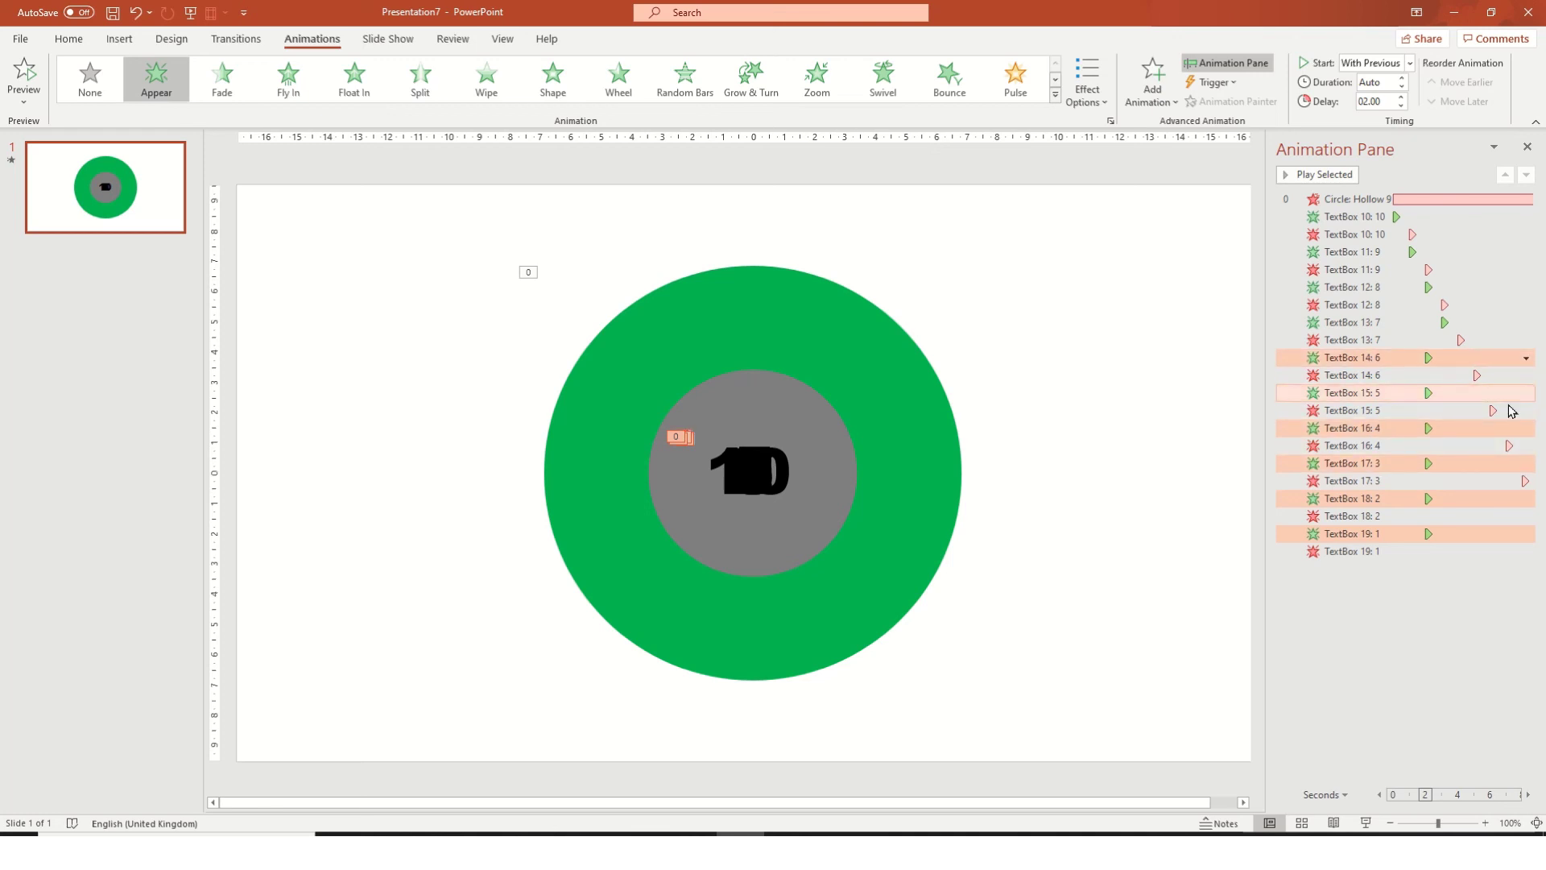
pyautogui.click(1392, 67)
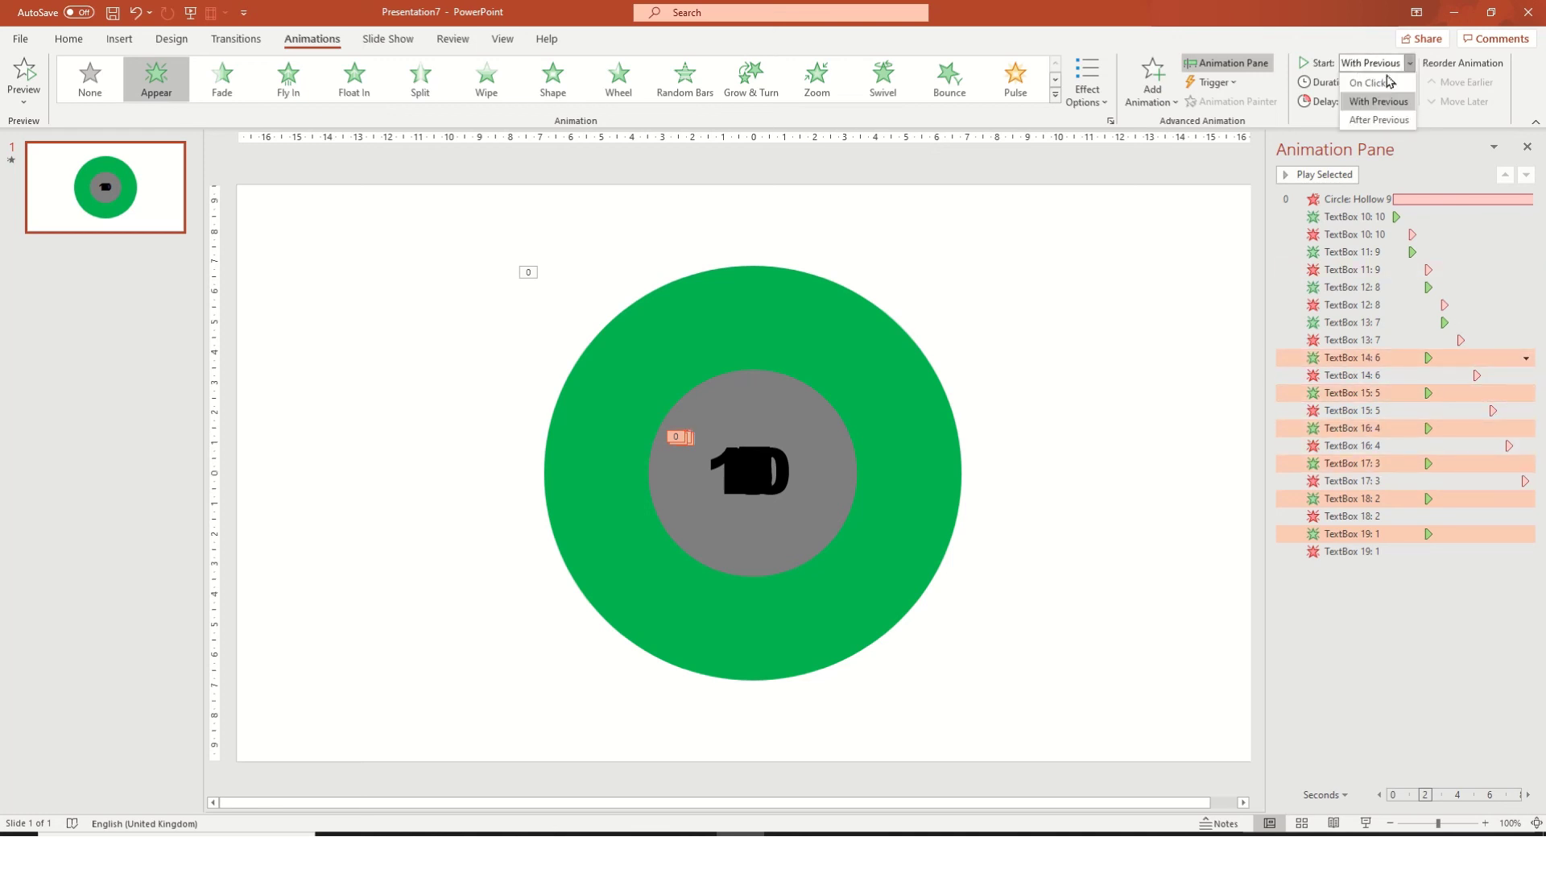
pyautogui.click(1379, 101)
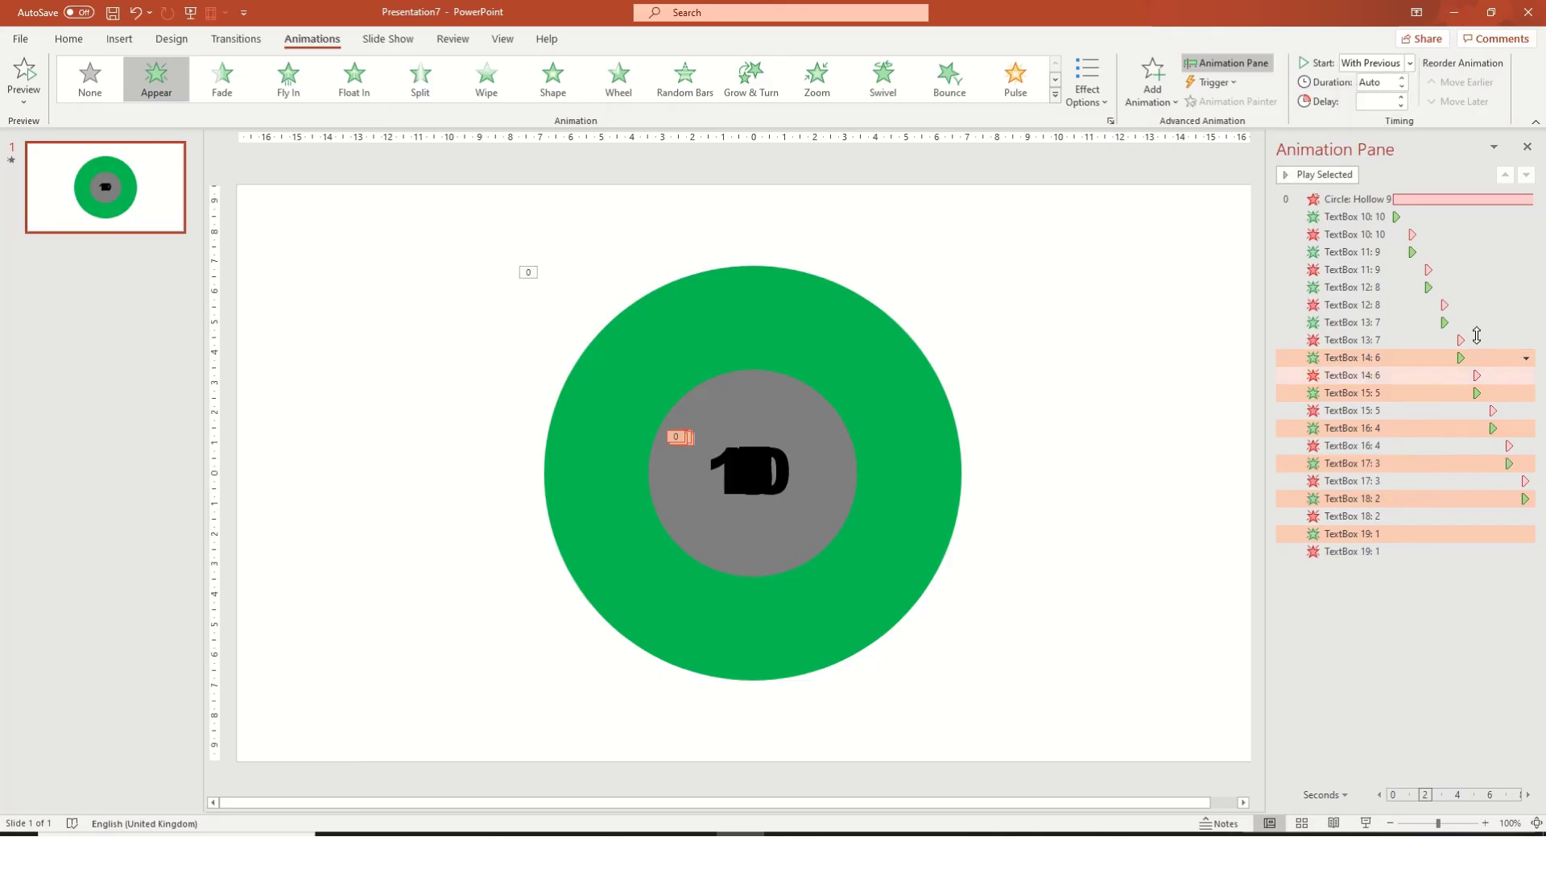
pyautogui.click(1159, 265)
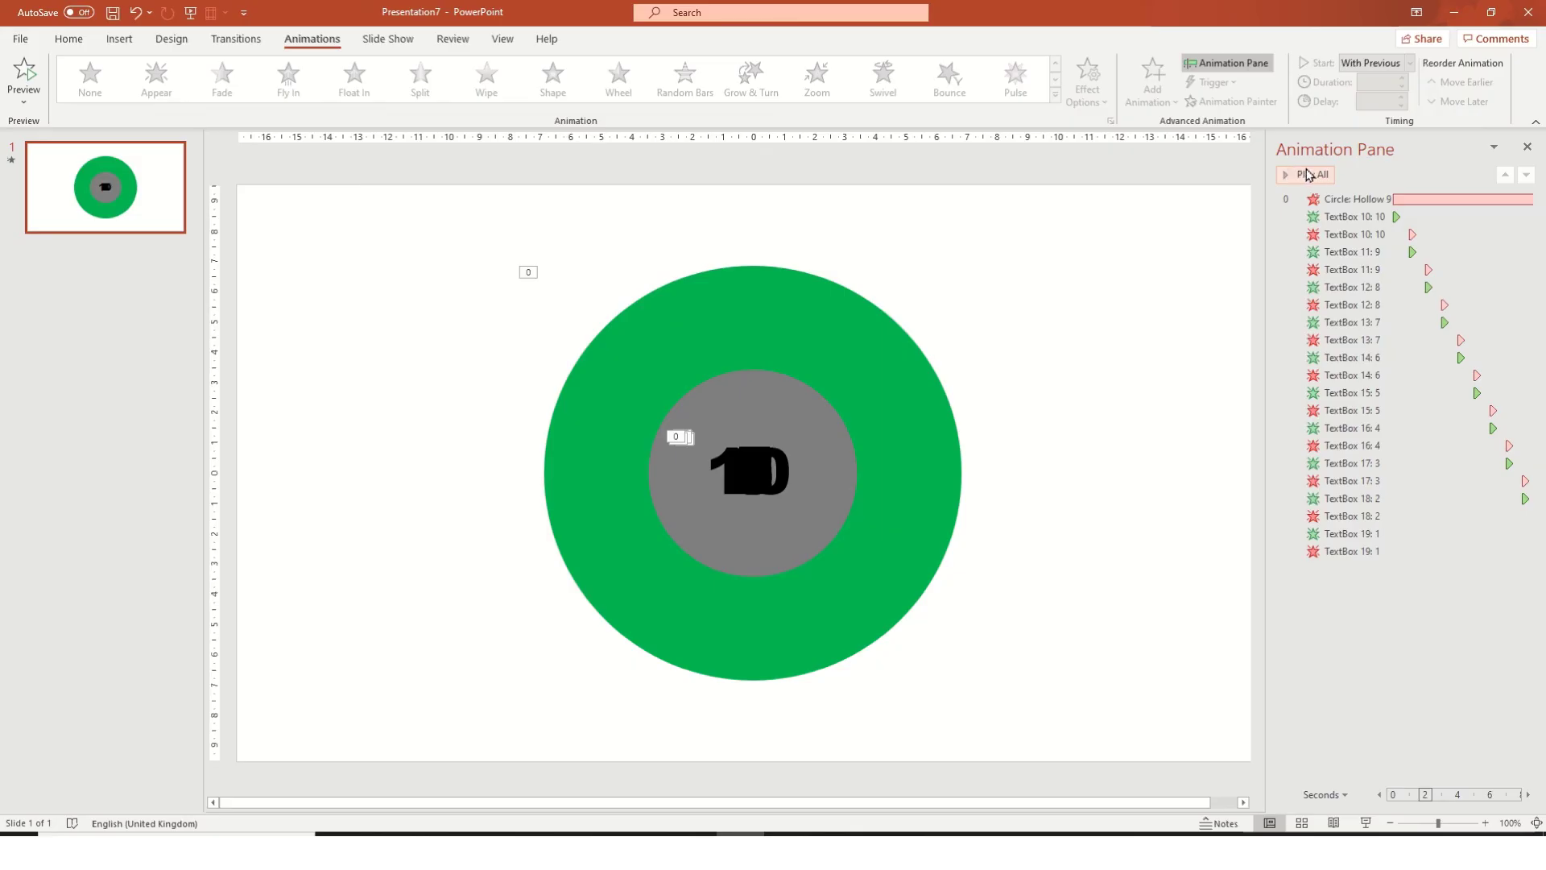
pyautogui.click(1308, 175)
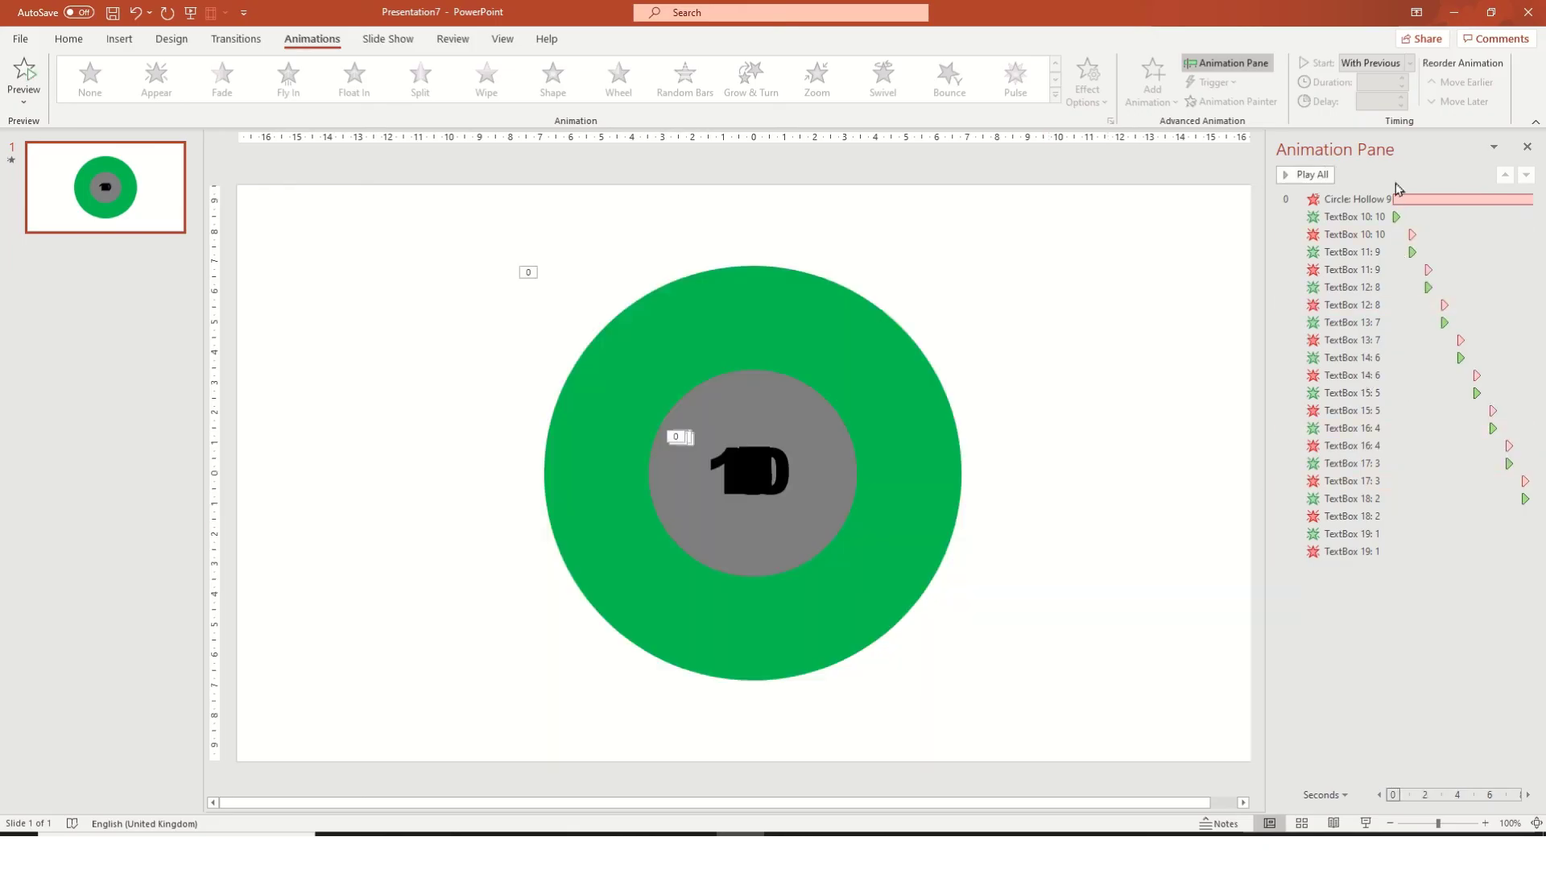
pyautogui.click(1359, 197)
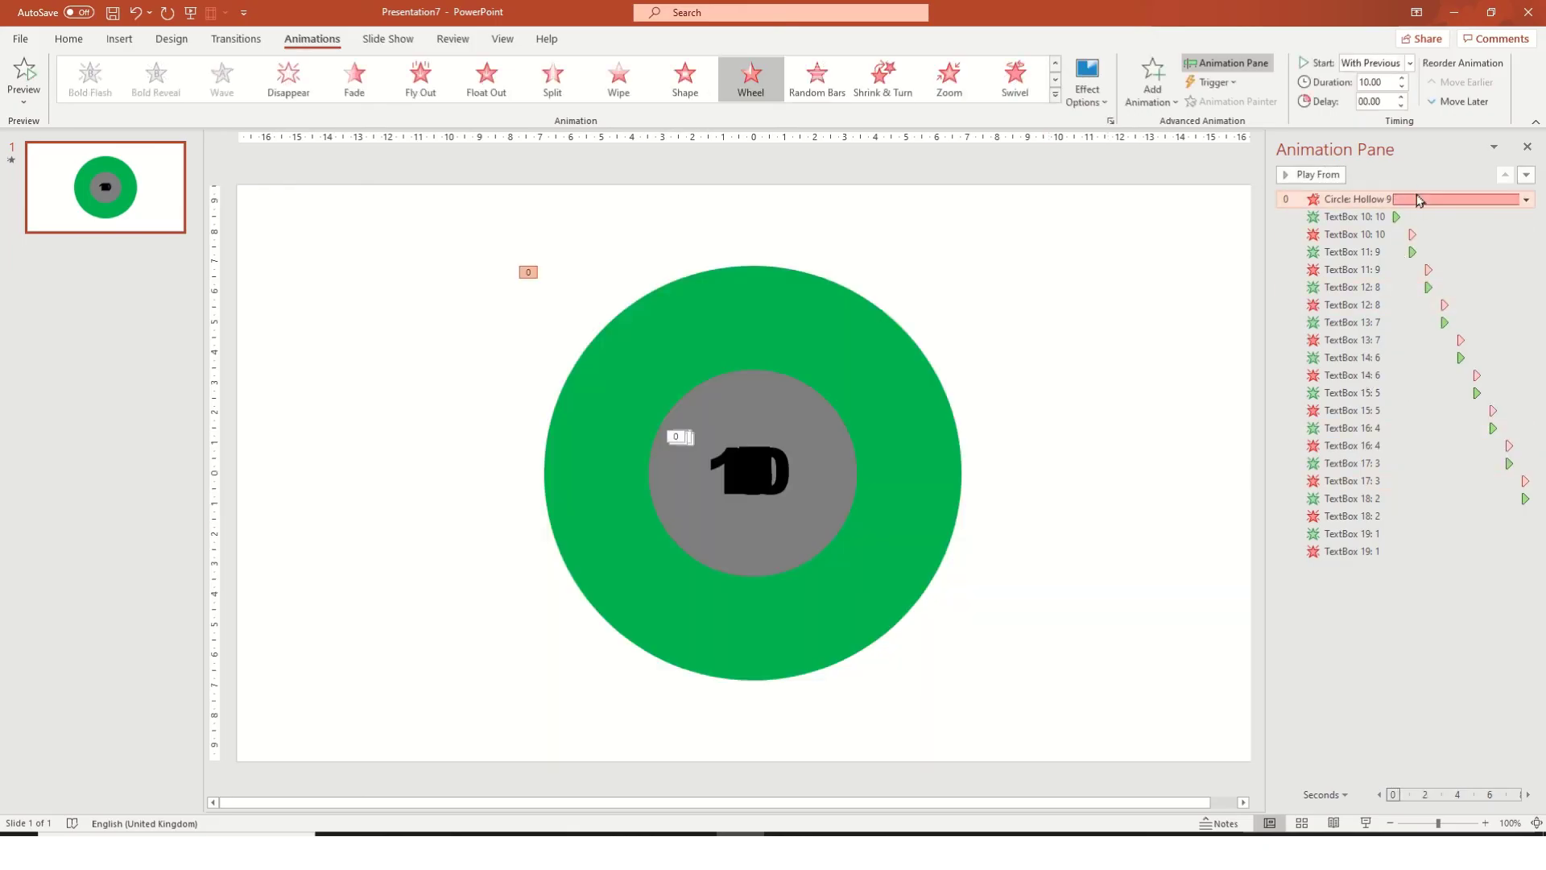